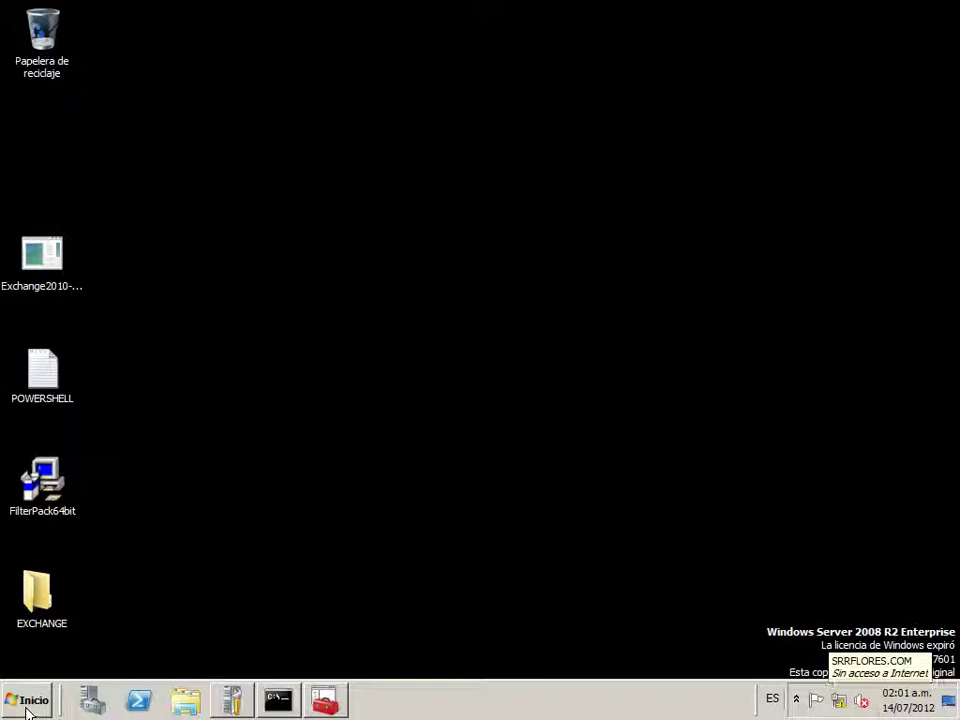
Restart Windows Server 2008 R2 from the Start menu, giving 'Otros (planeado)' as the reason
left_click(27, 706)
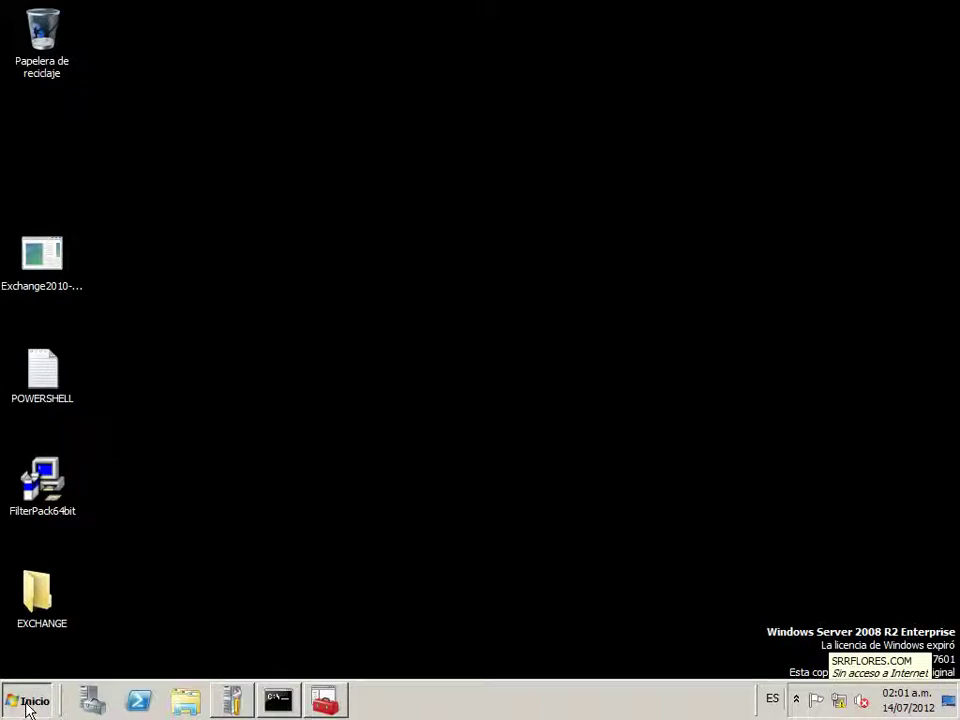
left_click(27, 706)
left_click(343, 681)
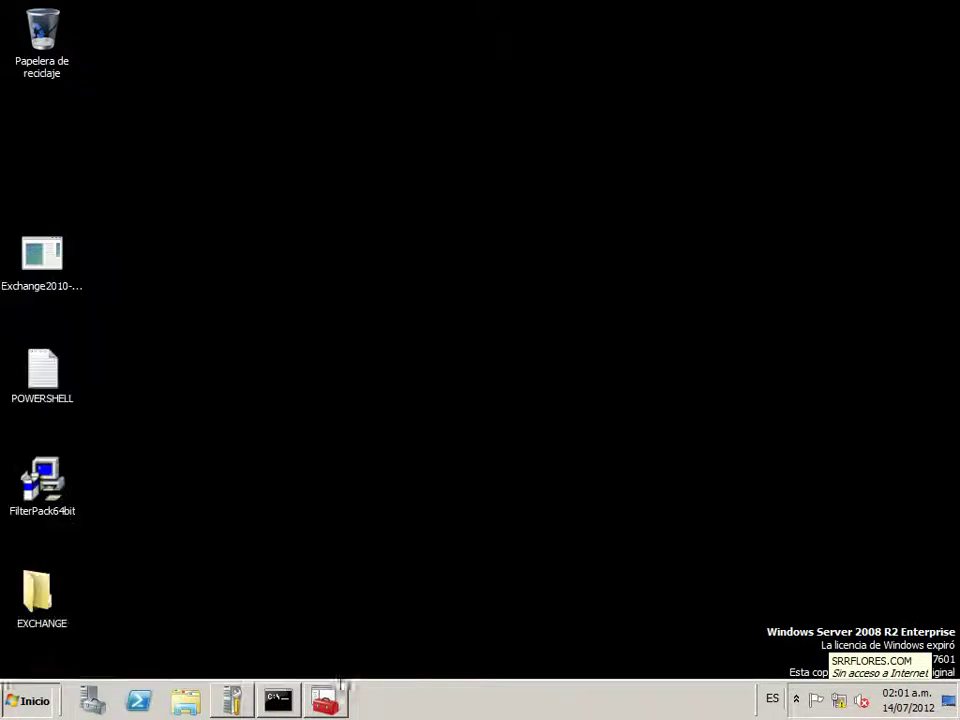
left_click(27, 700)
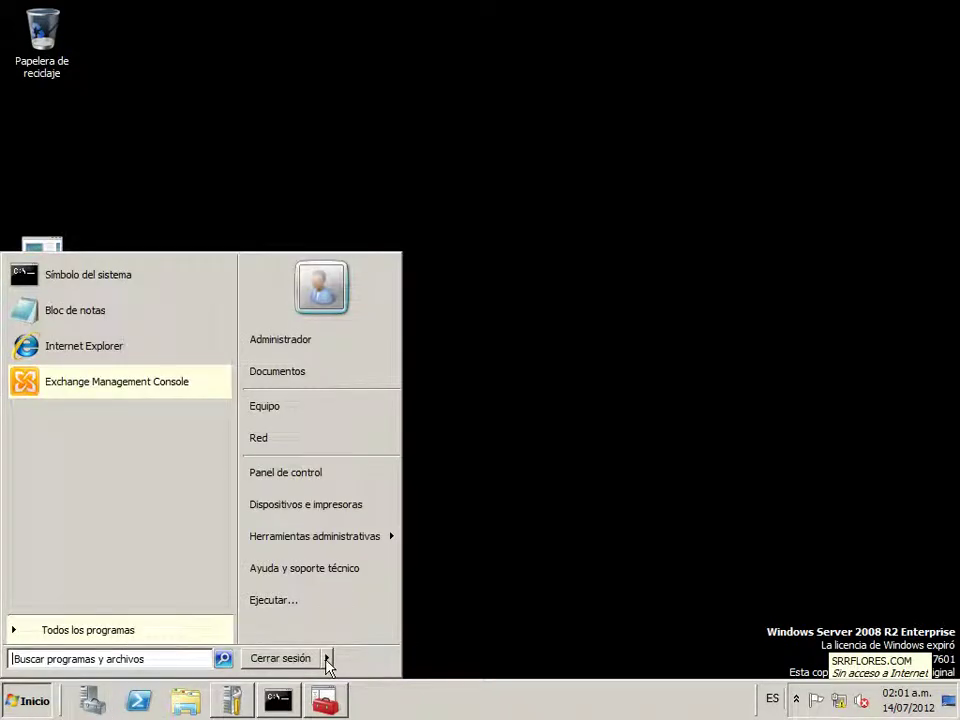
mouse_move(327, 660)
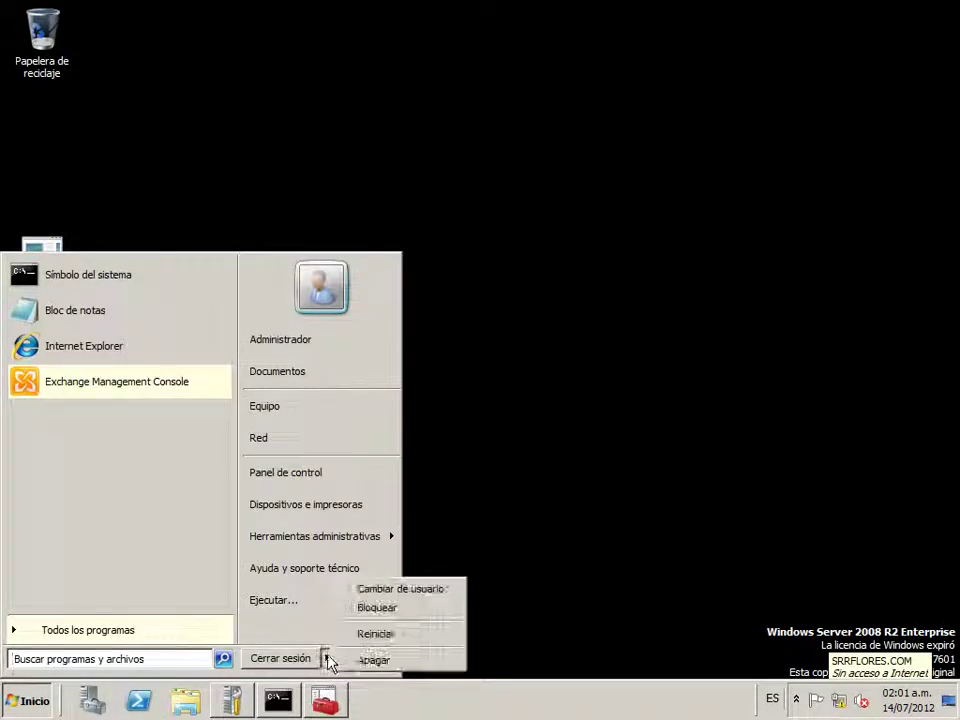
left_click(402, 640)
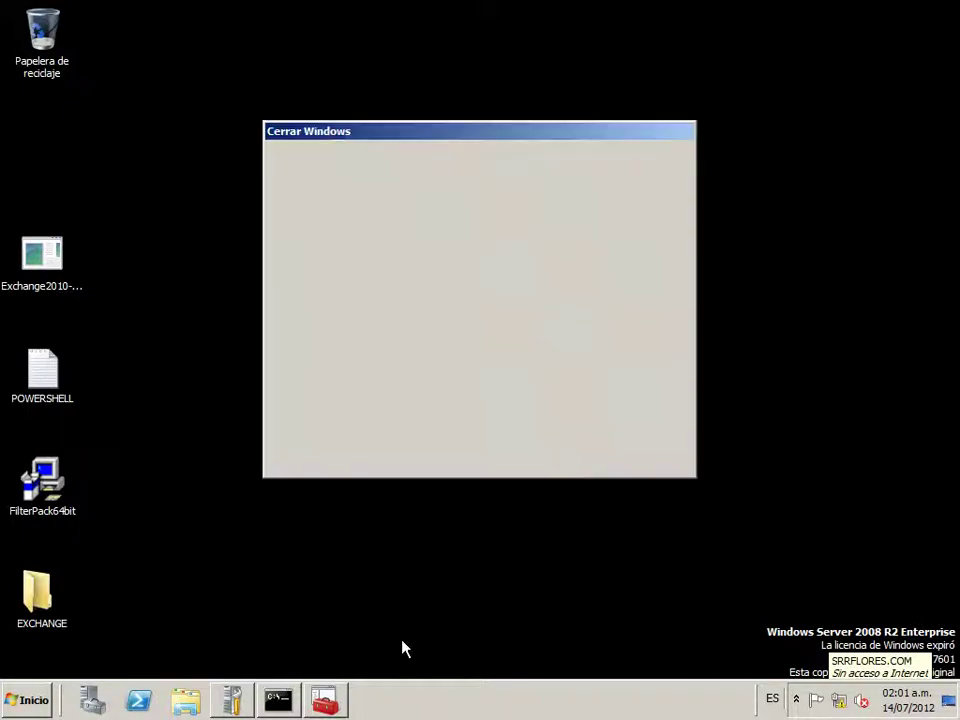
left_click(443, 407)
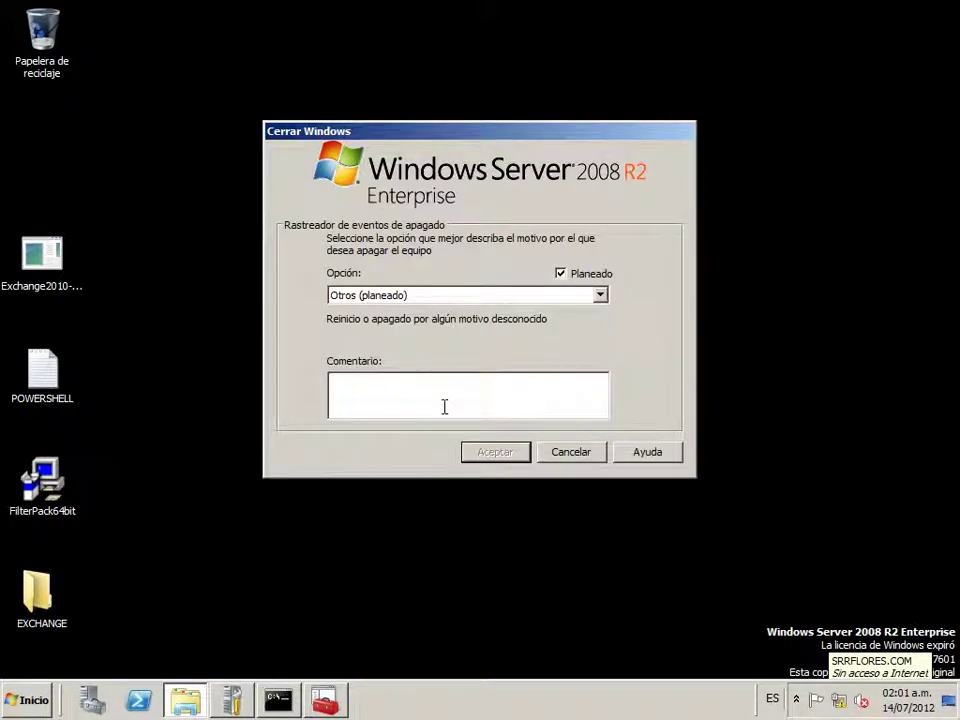
key("Escape")
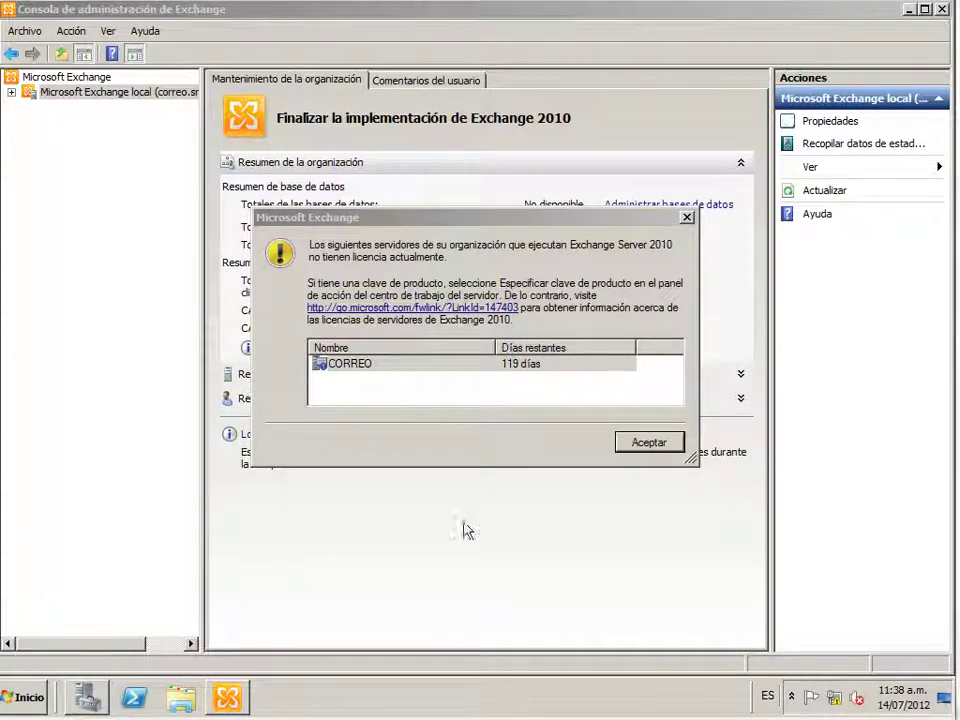
Dismiss the licence warning and expand the local Exchange organisation's server configuration to Mailbox
left_click(650, 443)
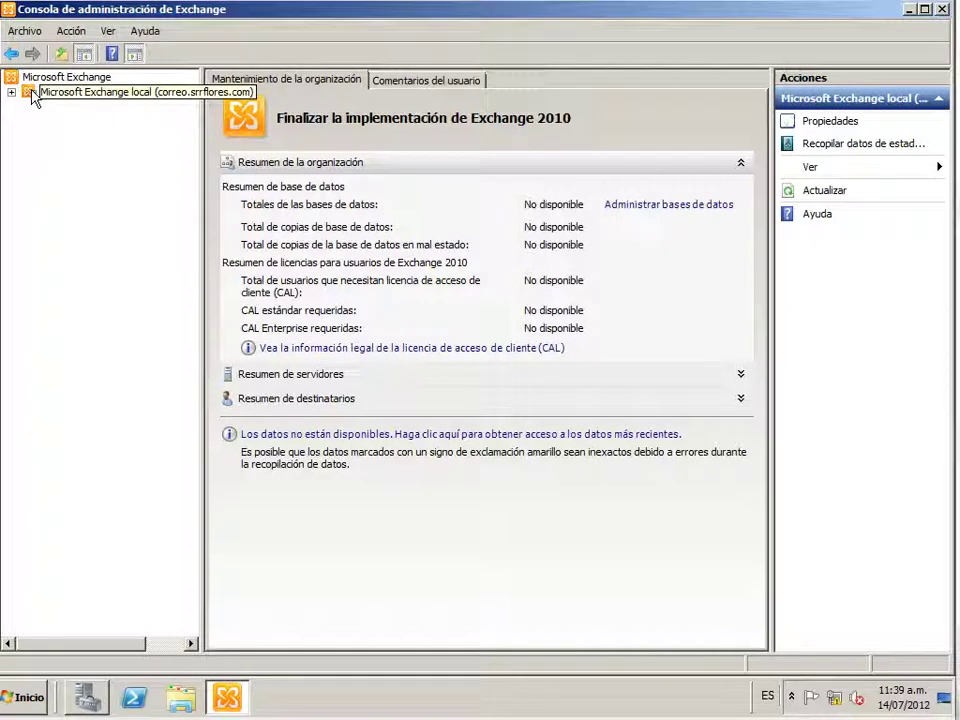
left_click(33, 95)
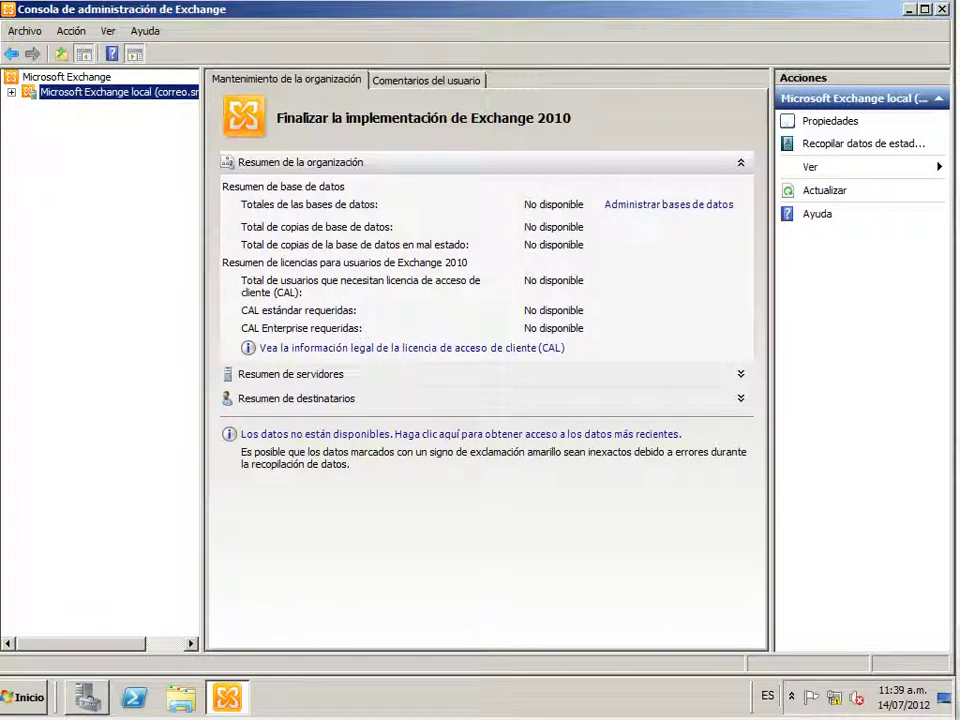
left_click(12, 92)
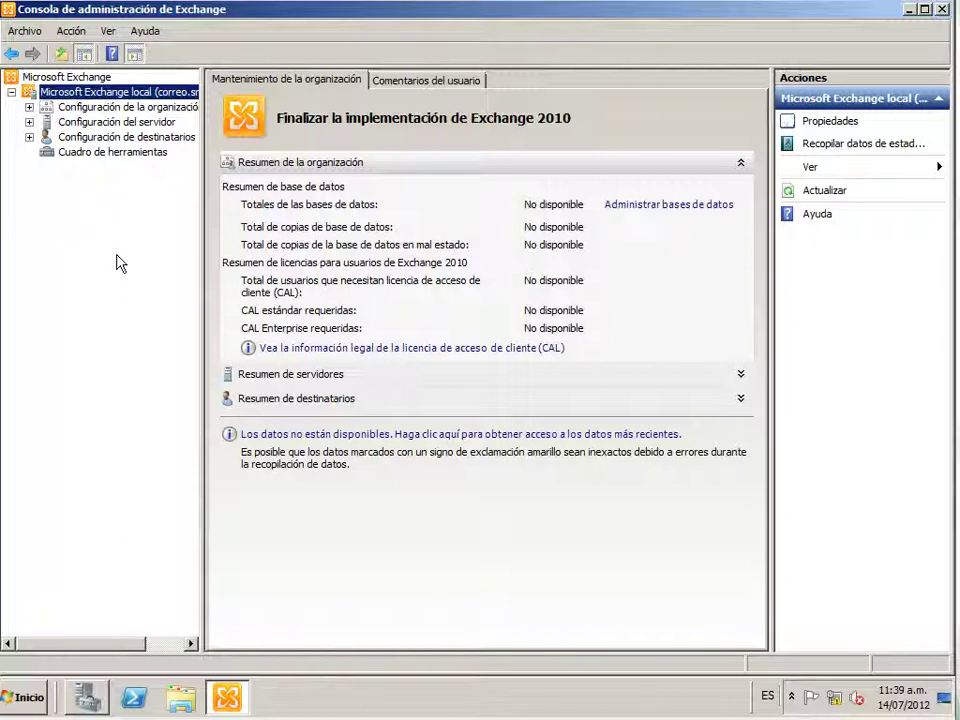
mouse_move(233, 705)
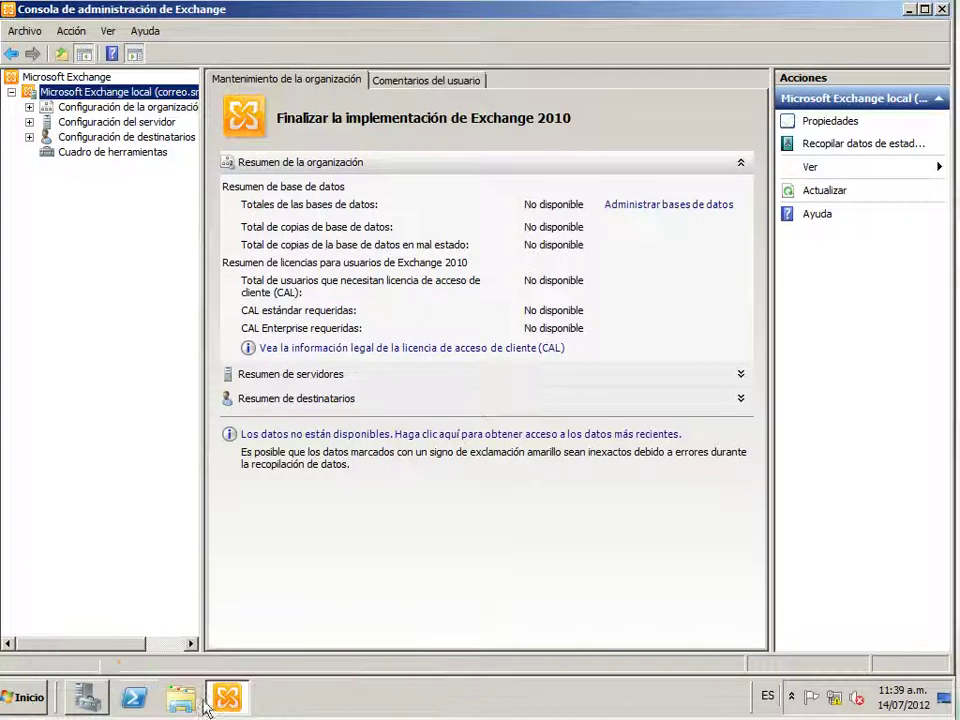
left_click(29, 121)
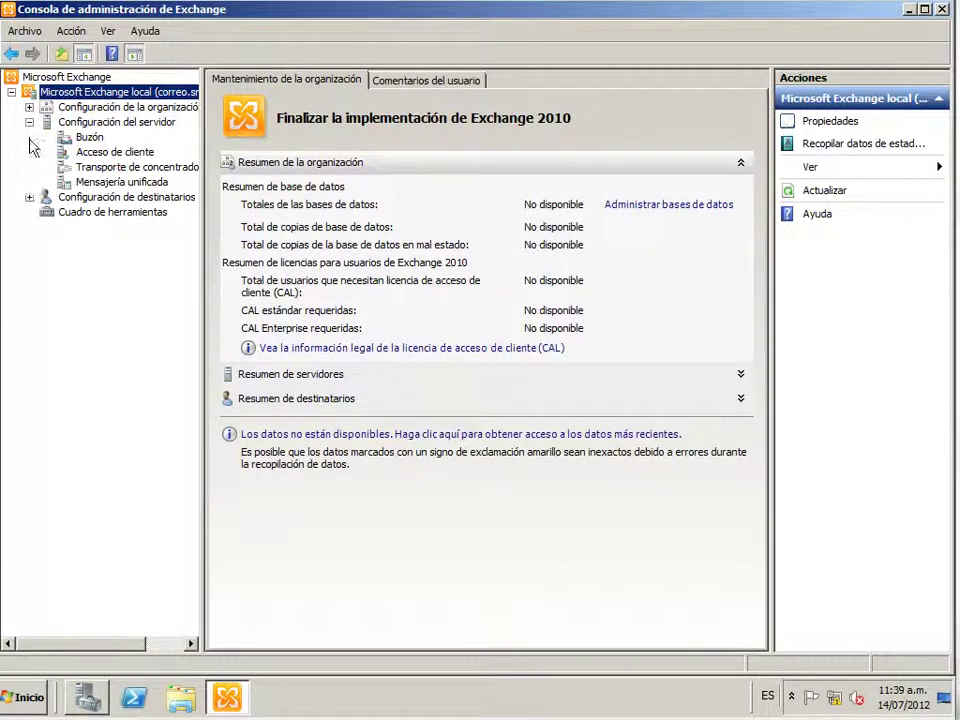
left_click(84, 139)
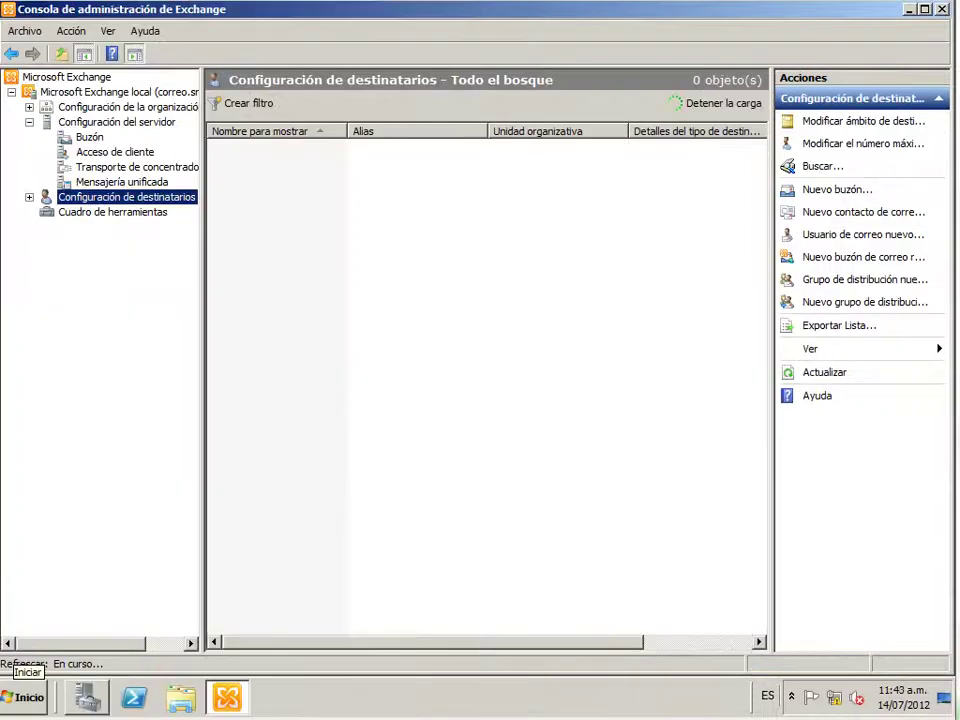
Start a new mailbox from the Mailbox node under Recipient Configuration
left_click(29, 197)
left_click(87, 213)
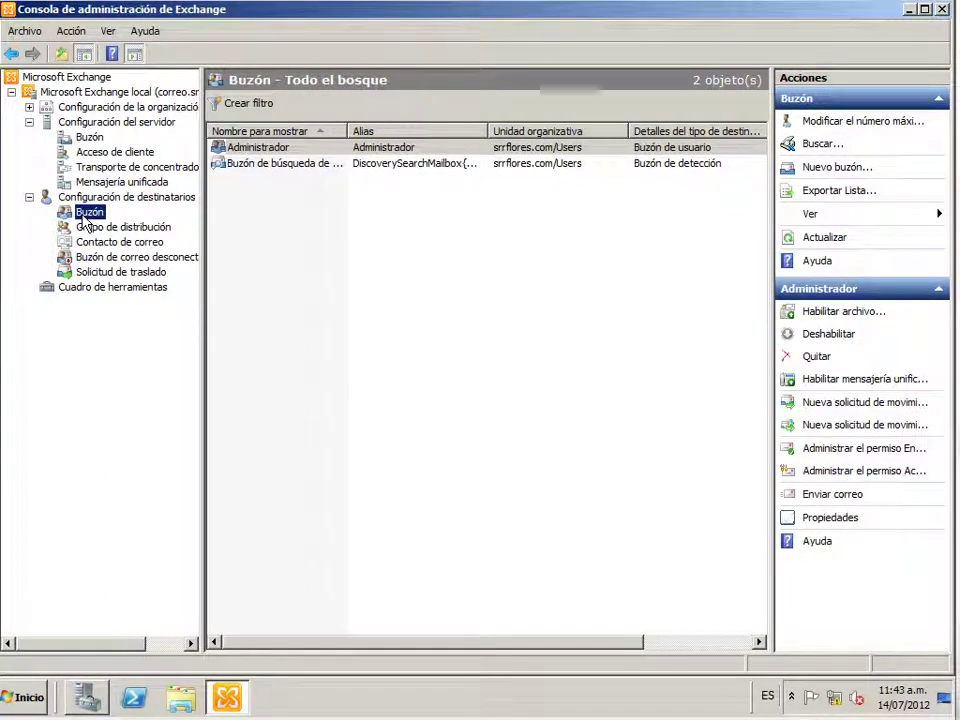
right_click(86, 216)
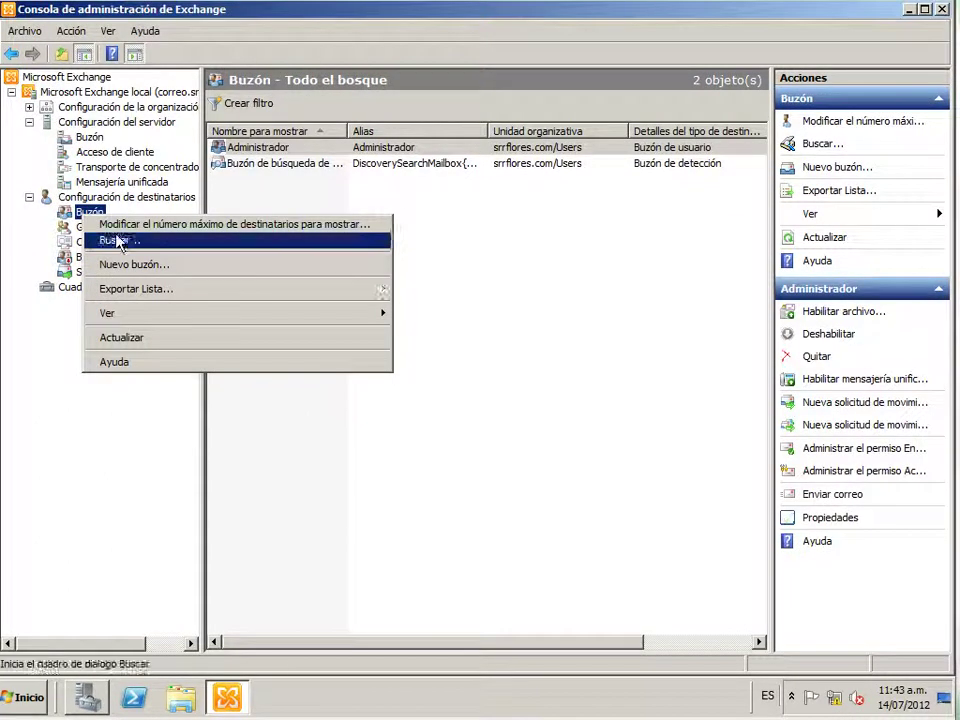
left_click(139, 266)
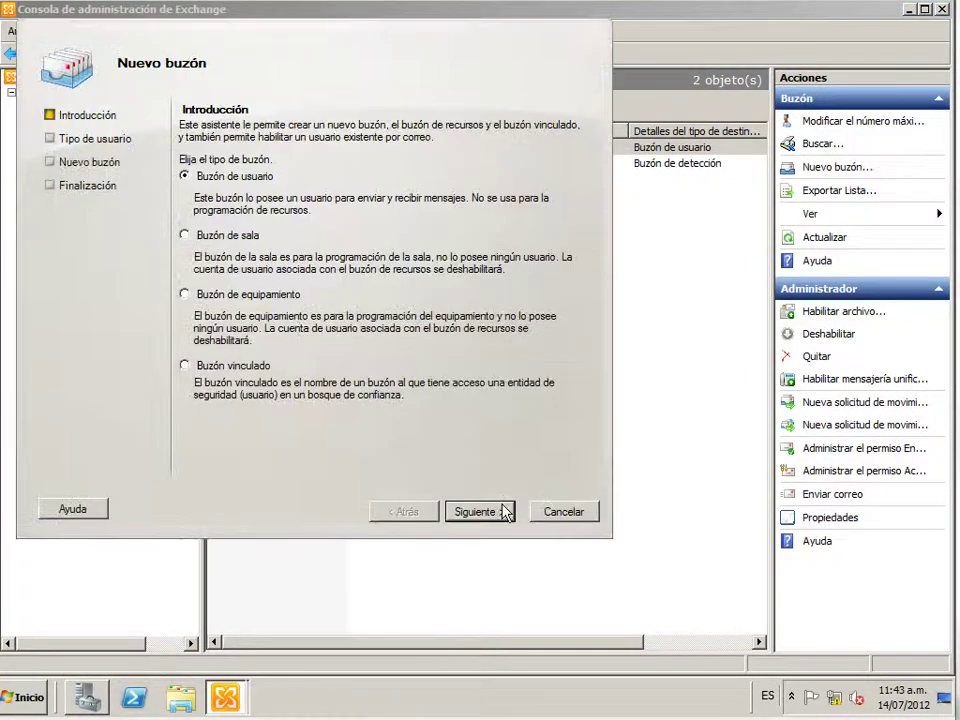
Choose Existing users in the New Mailbox wizard and select the four domain users
left_click(475, 512)
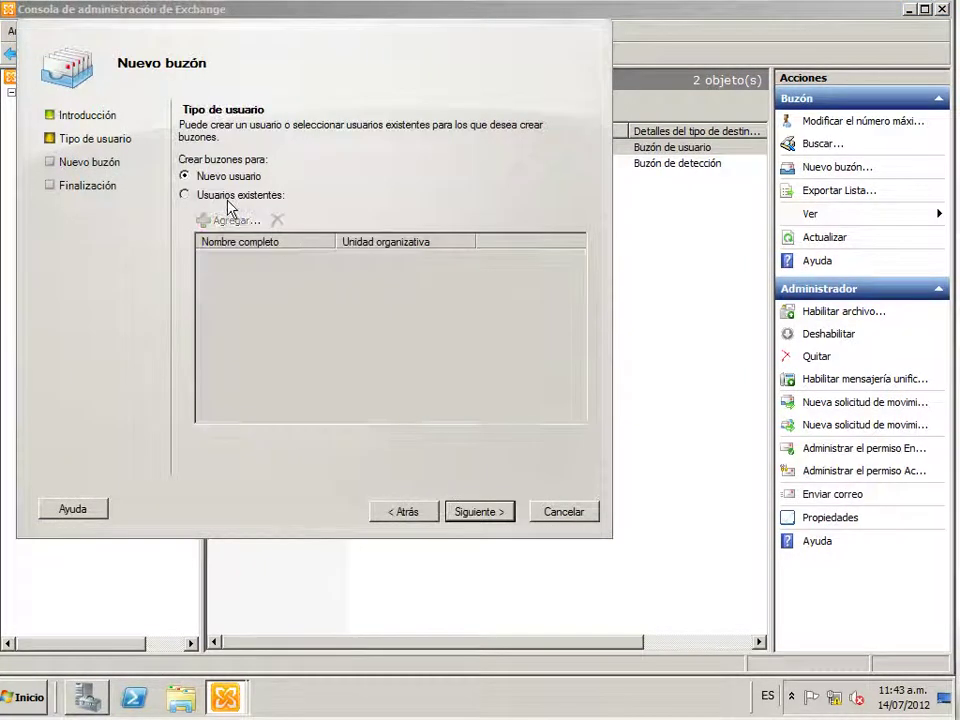
left_click(236, 196)
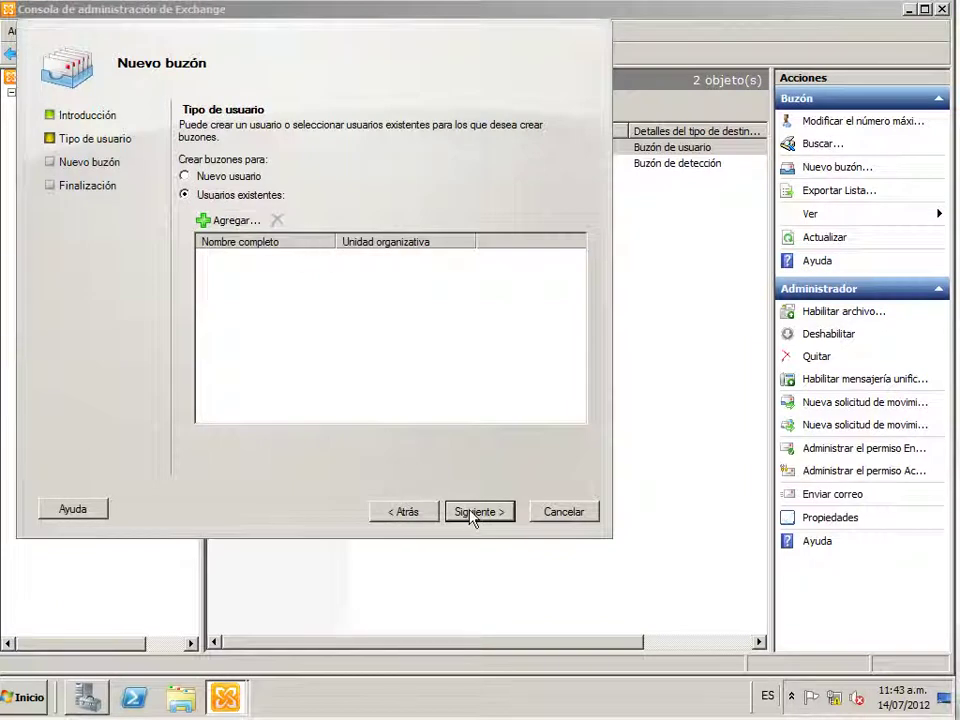
left_click(228, 219)
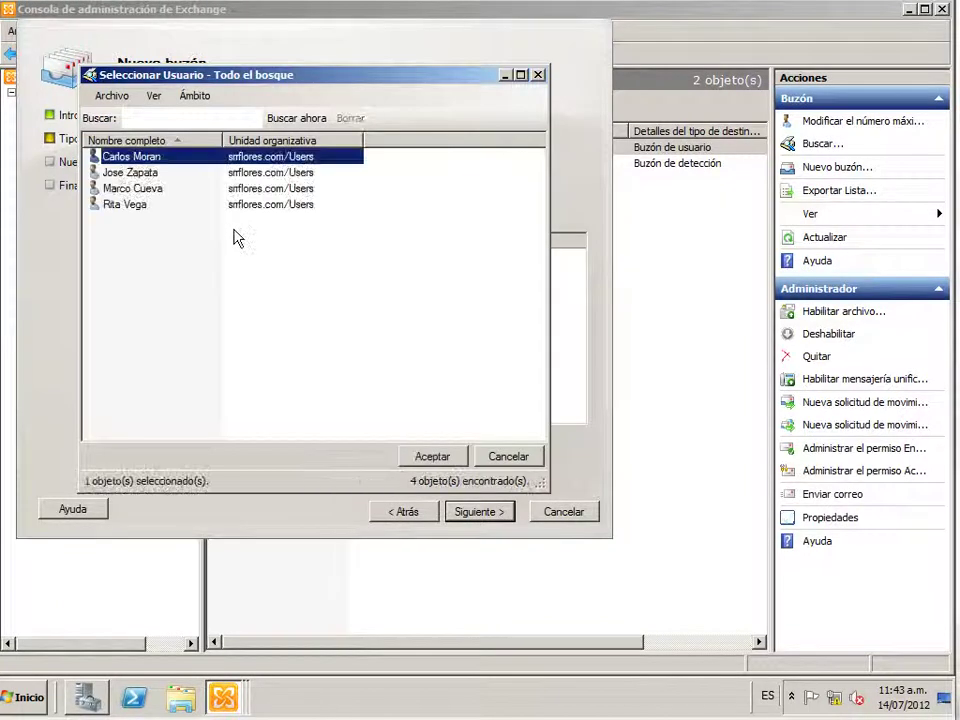
left_click(160, 173, "ctrl")
left_click(146, 190, "ctrl")
left_click(141, 204, "ctrl")
left_click(428, 456)
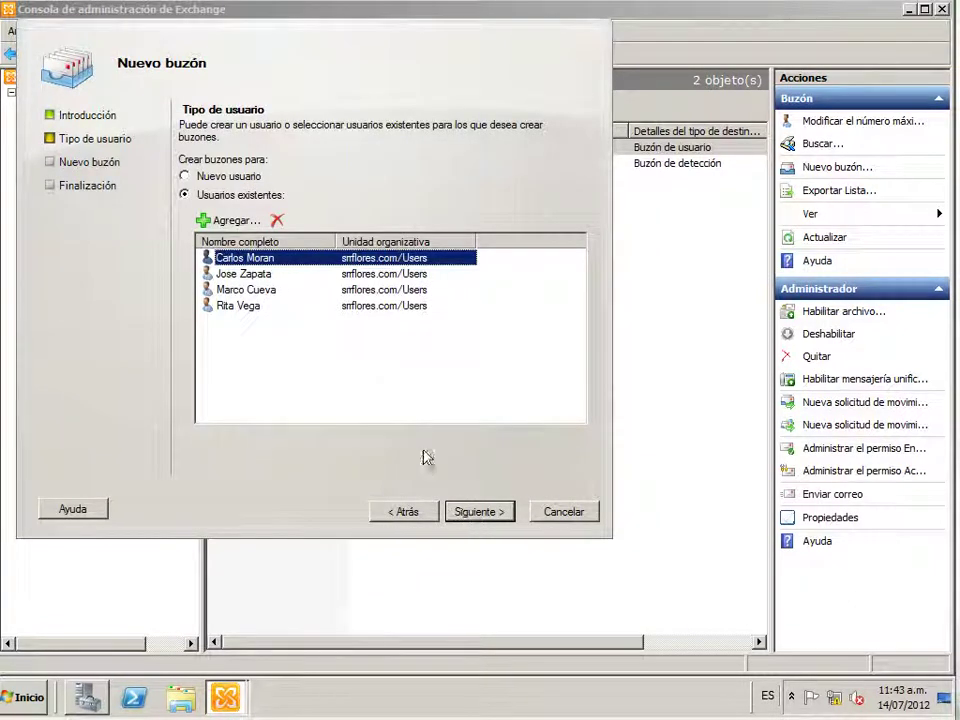
left_click(260, 276, "ctrl")
left_click(255, 290, "ctrl")
left_click(251, 306, "ctrl")
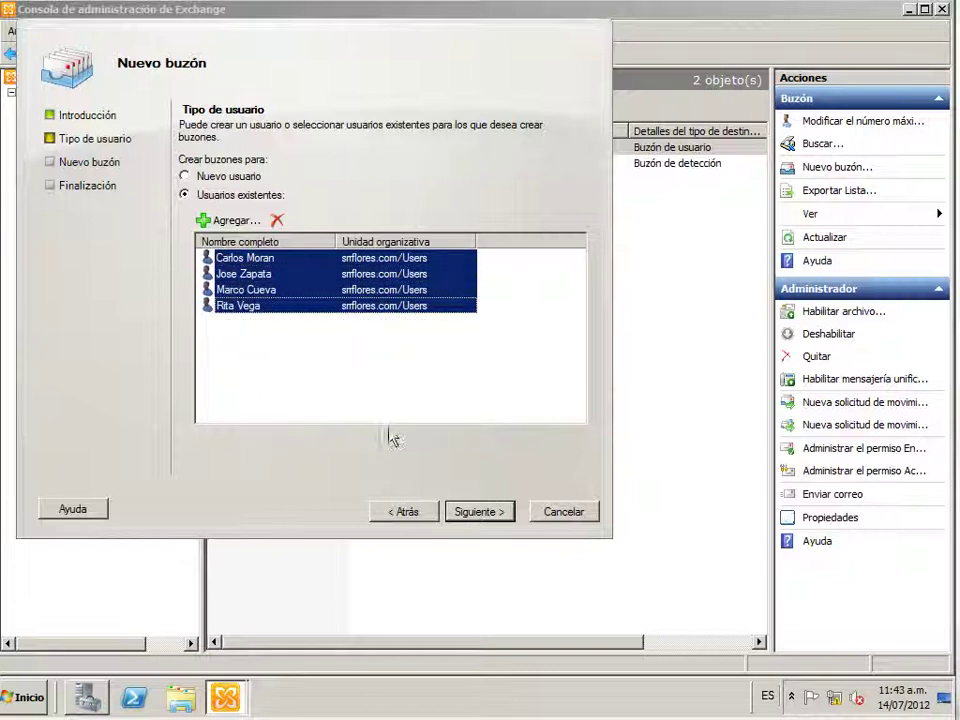
Go through the mailbox settings and summary, create the four mailboxes, and finish the wizard
left_click(495, 520)
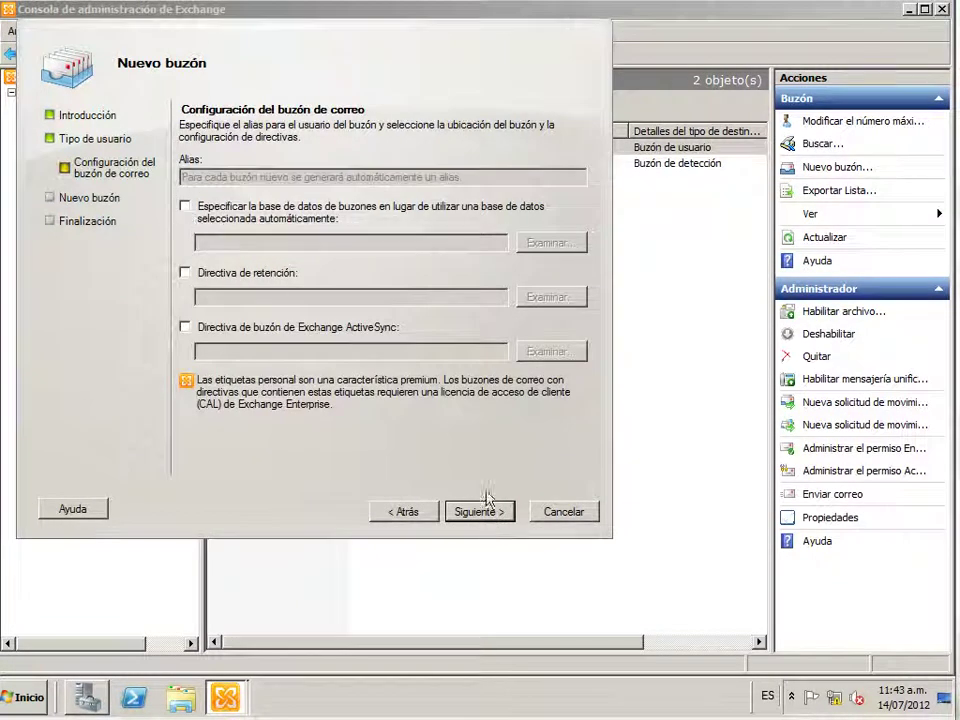
left_click(480, 512)
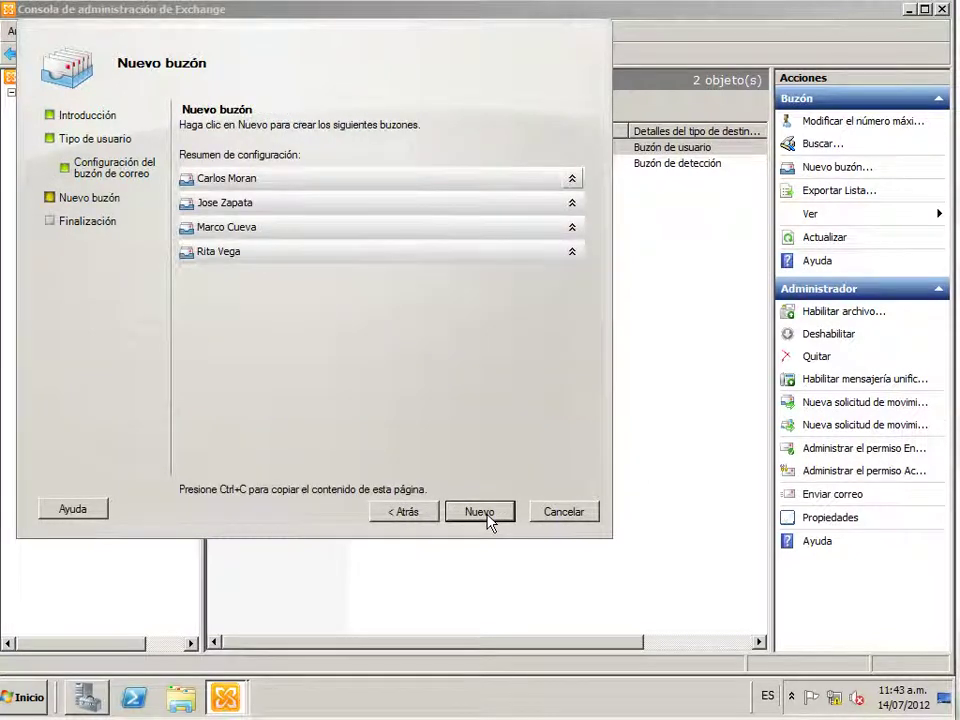
left_click(489, 521)
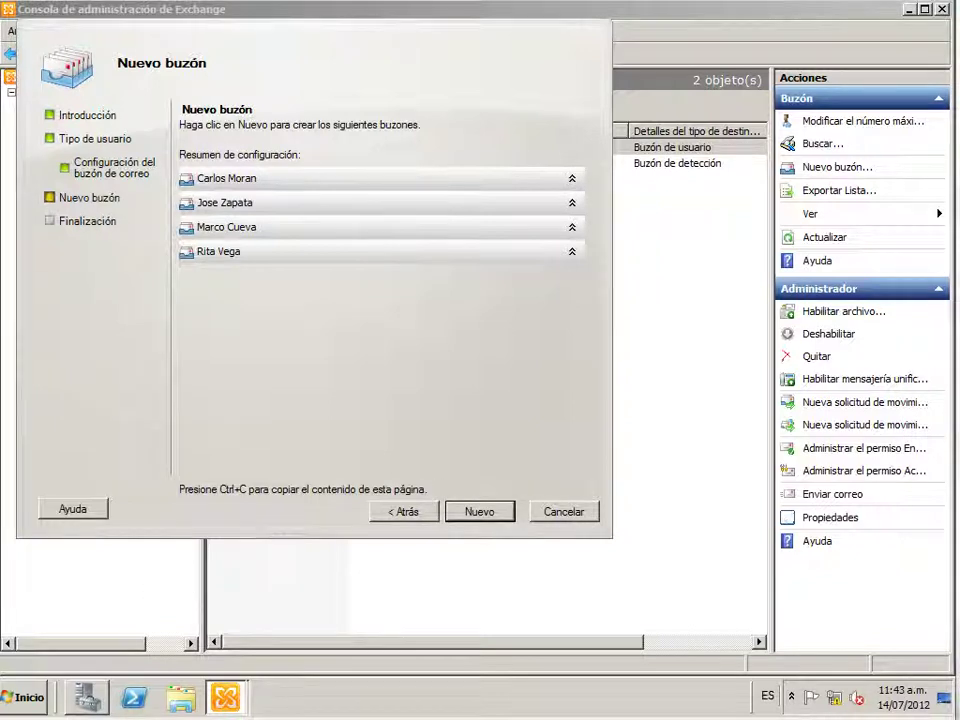
left_click(480, 516)
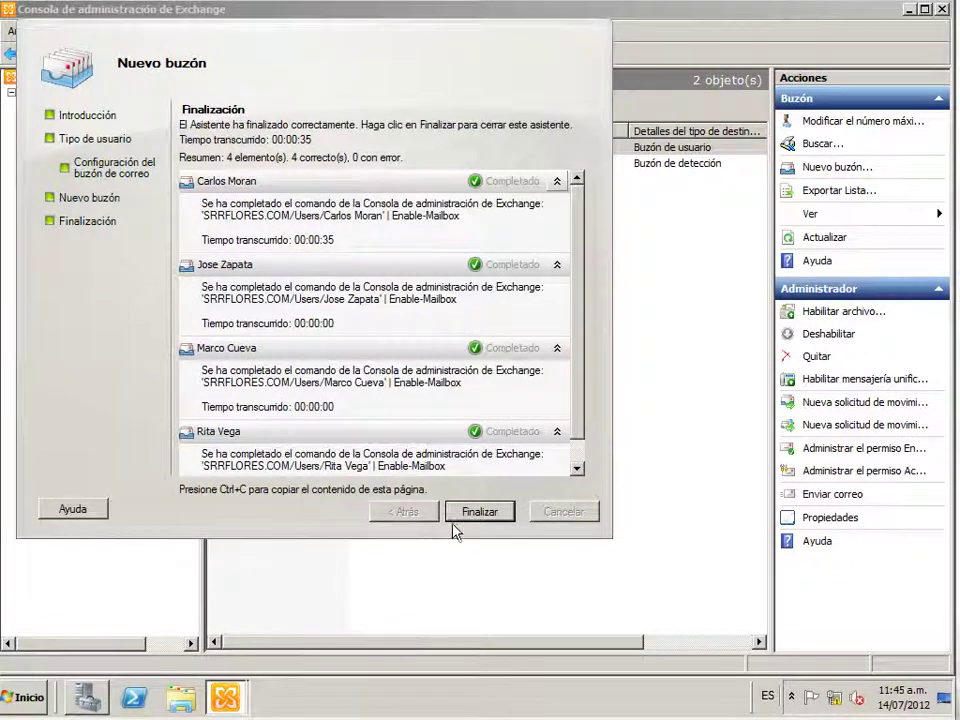
left_click(470, 512)
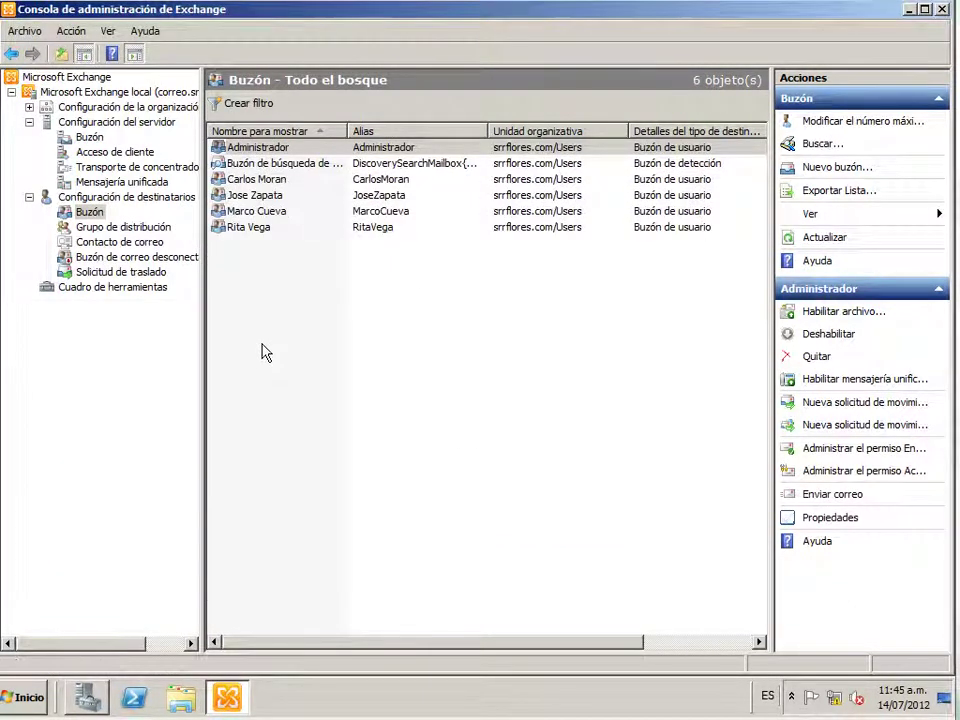
Minimize the Exchange console and bring up an administrator PowerShell console, moved to the right
left_click(907, 11)
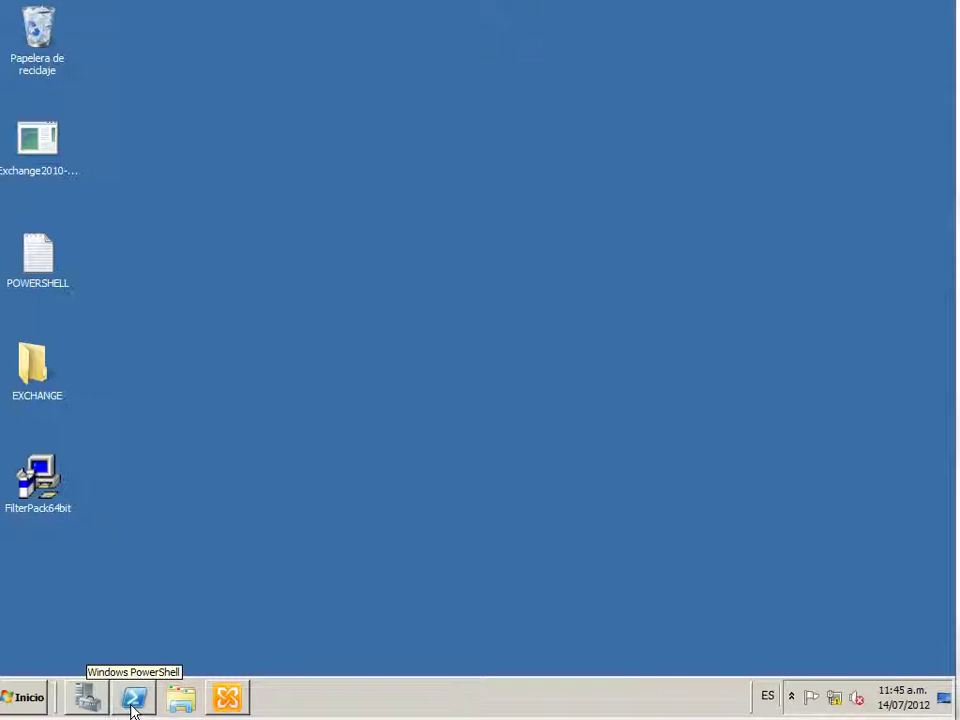
left_click(133, 699)
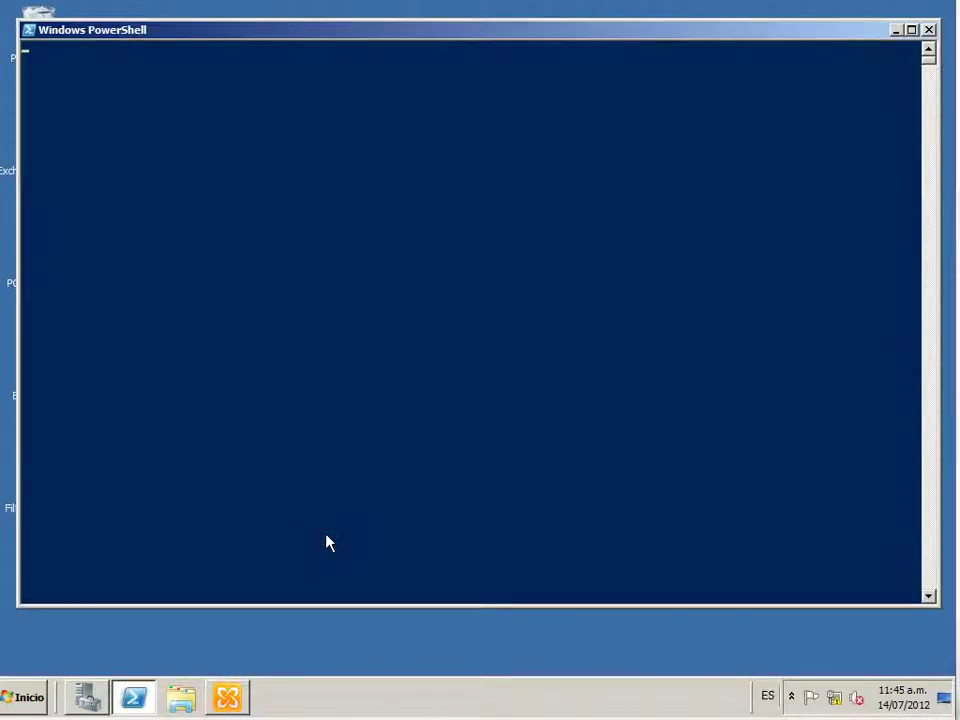
left_click(407, 376)
right_click(407, 380)
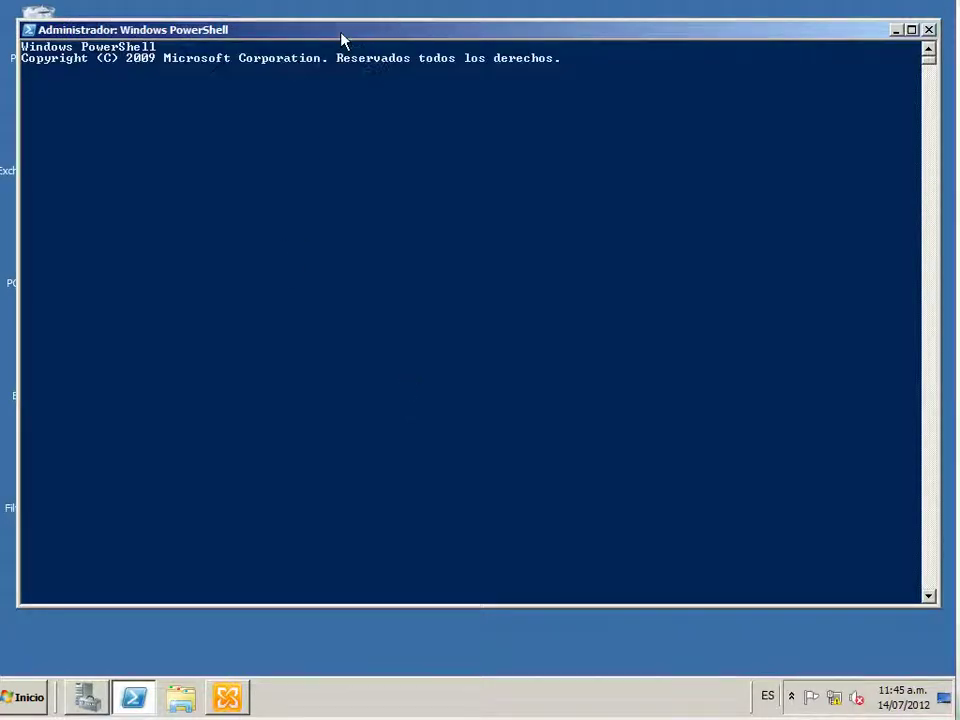
left_click_drag(341, 40, 525, 38)
Copy the Add-WindowsFeature command from the POWERSHELL notes file, then return to PowerShell
left_click(55, 270)
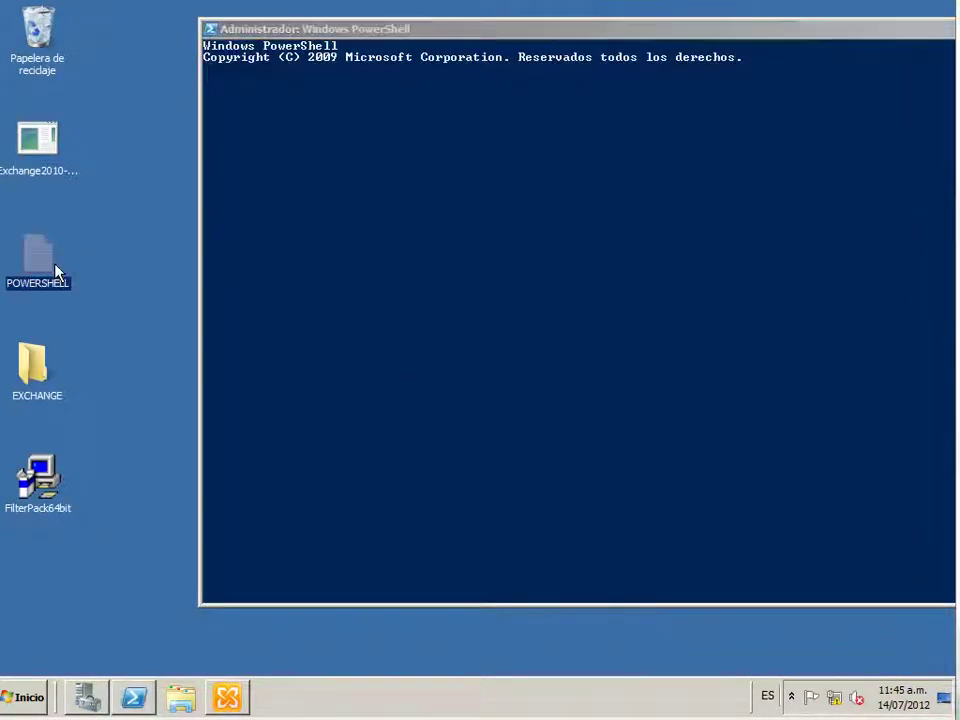
double_click(57, 270)
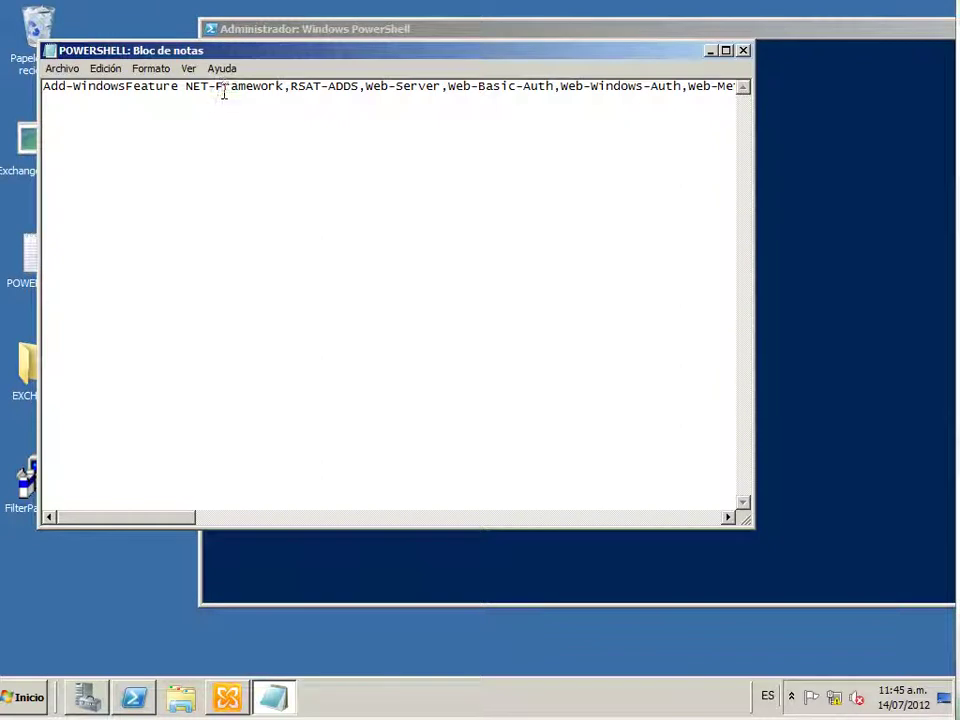
key("ctrl+a")
right_click(215, 92)
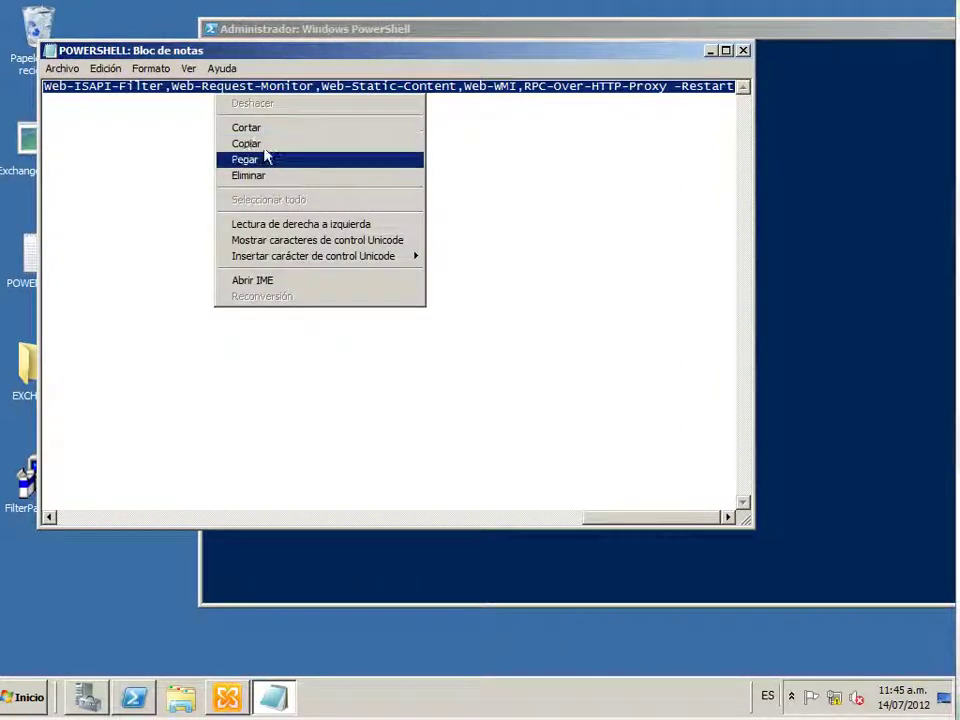
left_click(250, 144)
left_click(710, 50)
left_click_drag(710, 36, 574, 40)
left_click(555, 189)
right_click(557, 190)
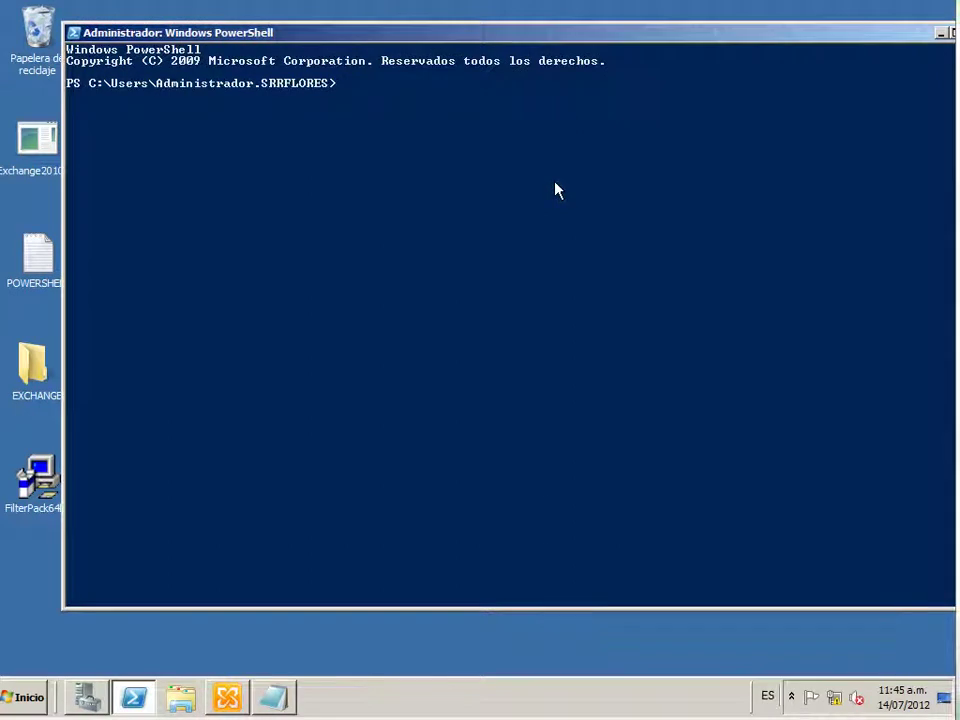
Run Import-Module ServerManager at the PowerShell prompt
key("Return")
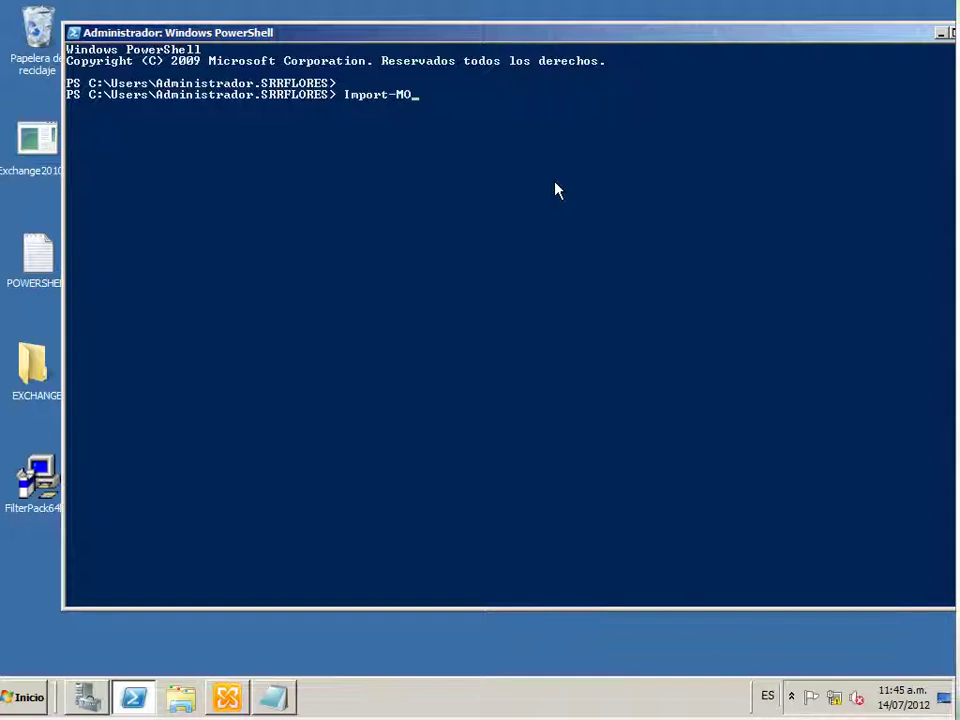
type("Import-Module")
left_click(302, 420)
left_click(475, 119)
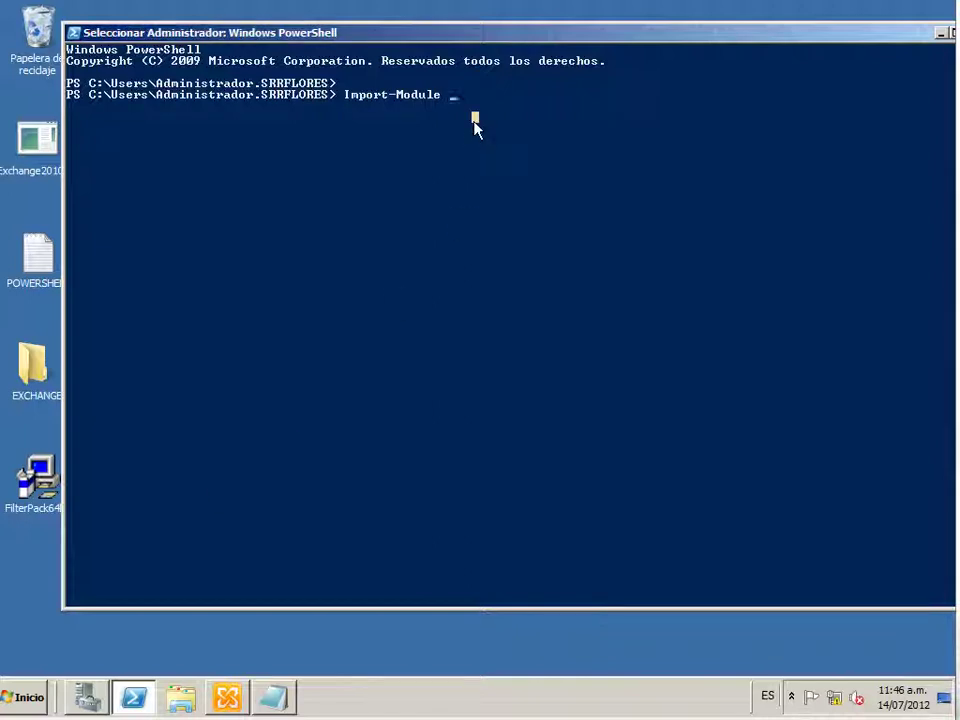
type("ServerManager")
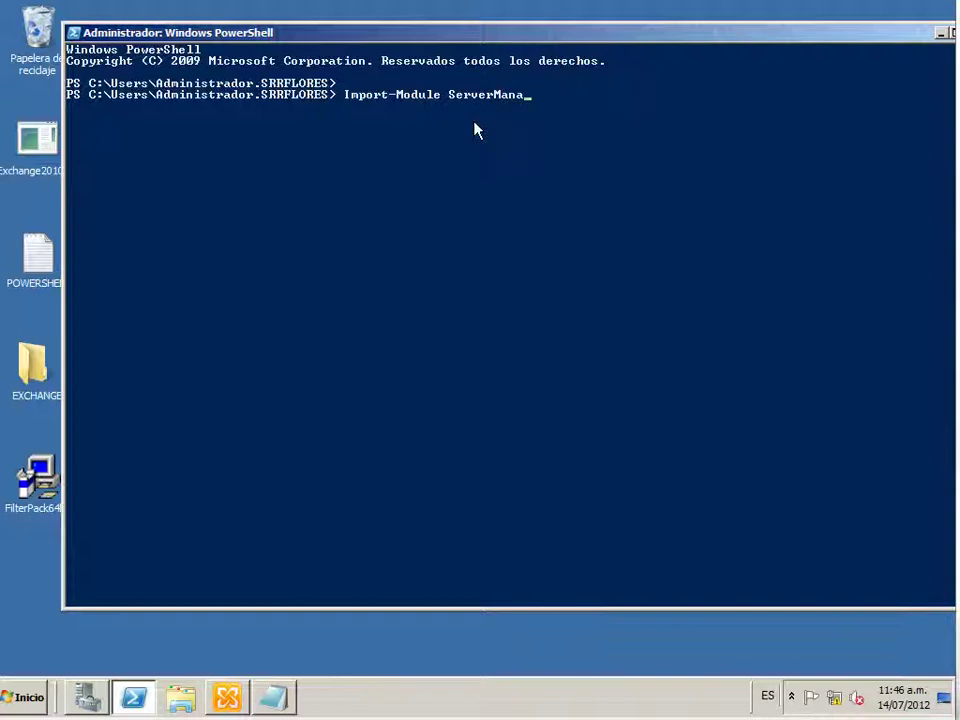
key("Return")
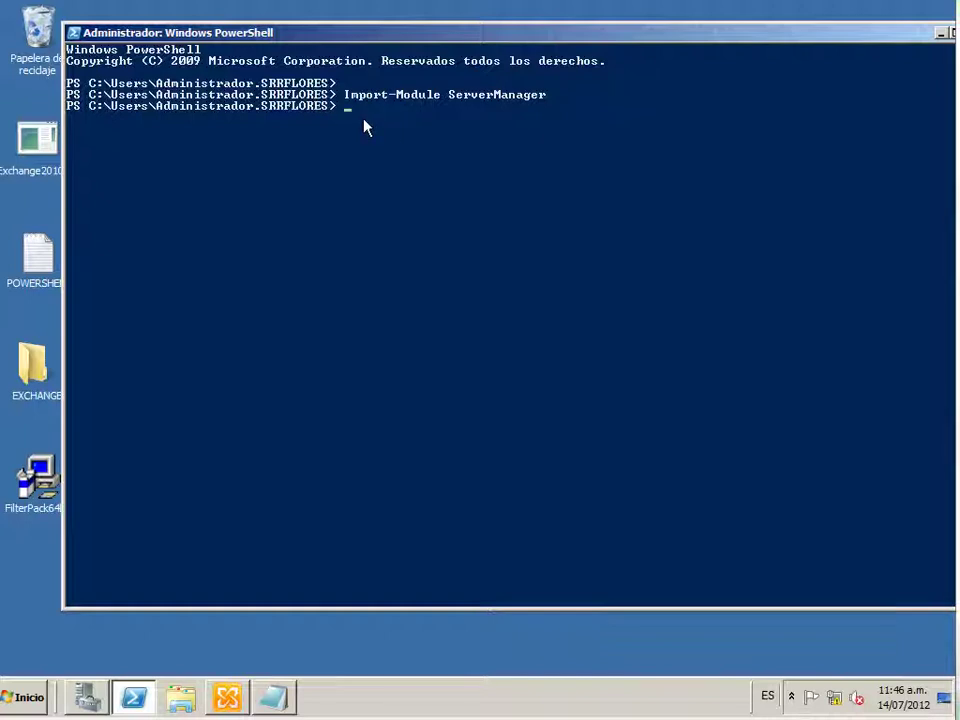
Copy the Add-WindowsFeature command from the POWERSHELL notes, paste it into PowerShell and run it
double_click(37, 252)
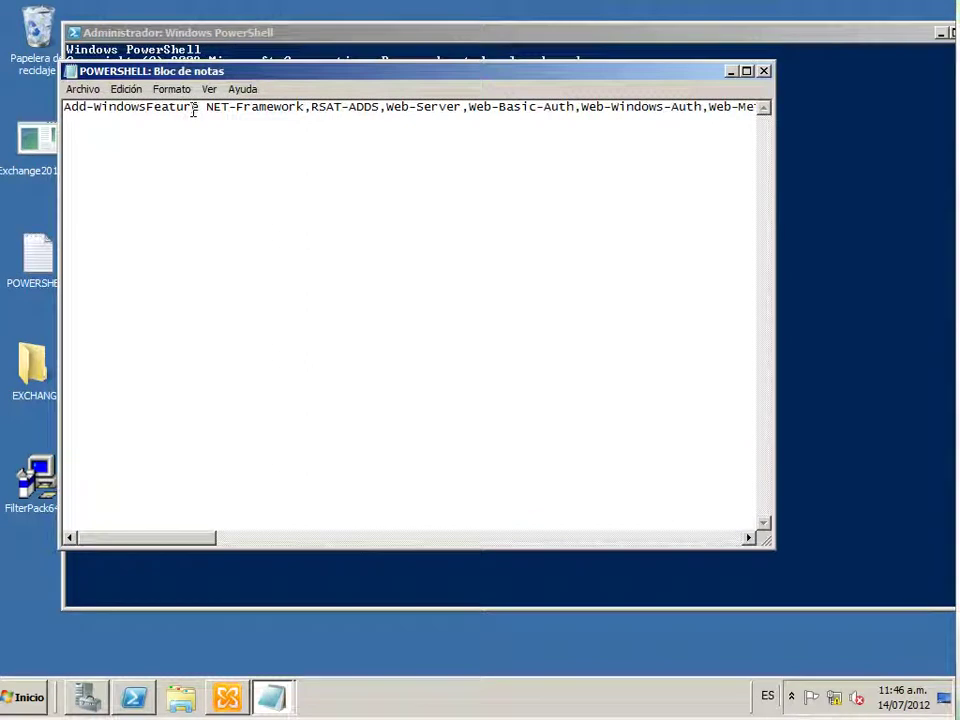
key("ctrl+a")
right_click(193, 107)
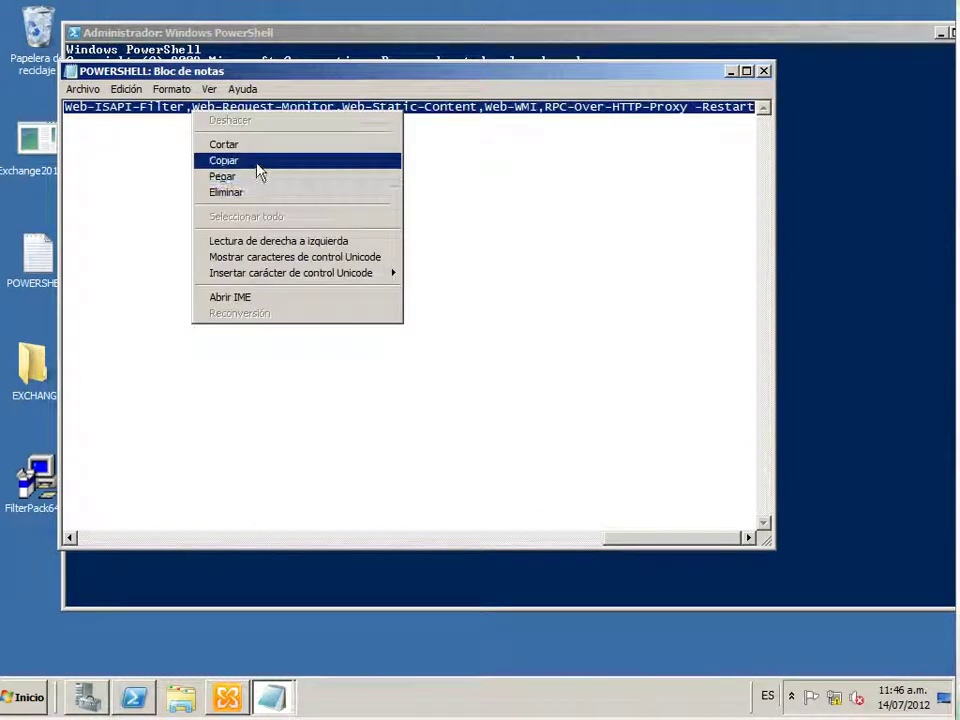
left_click(255, 161)
left_click(731, 72)
right_click(375, 120)
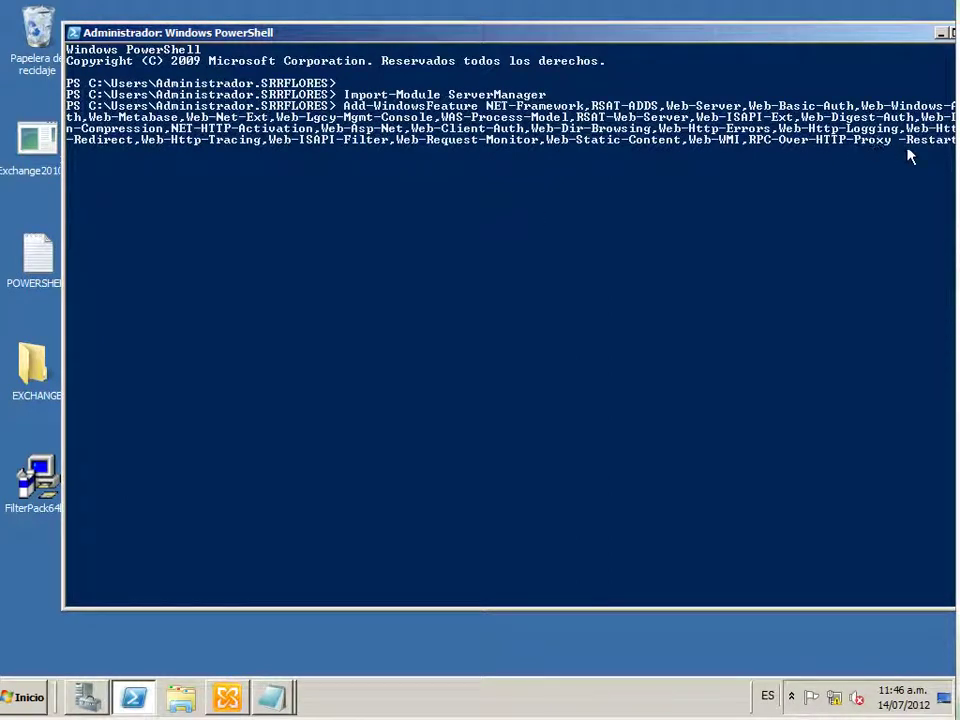
key("Return")
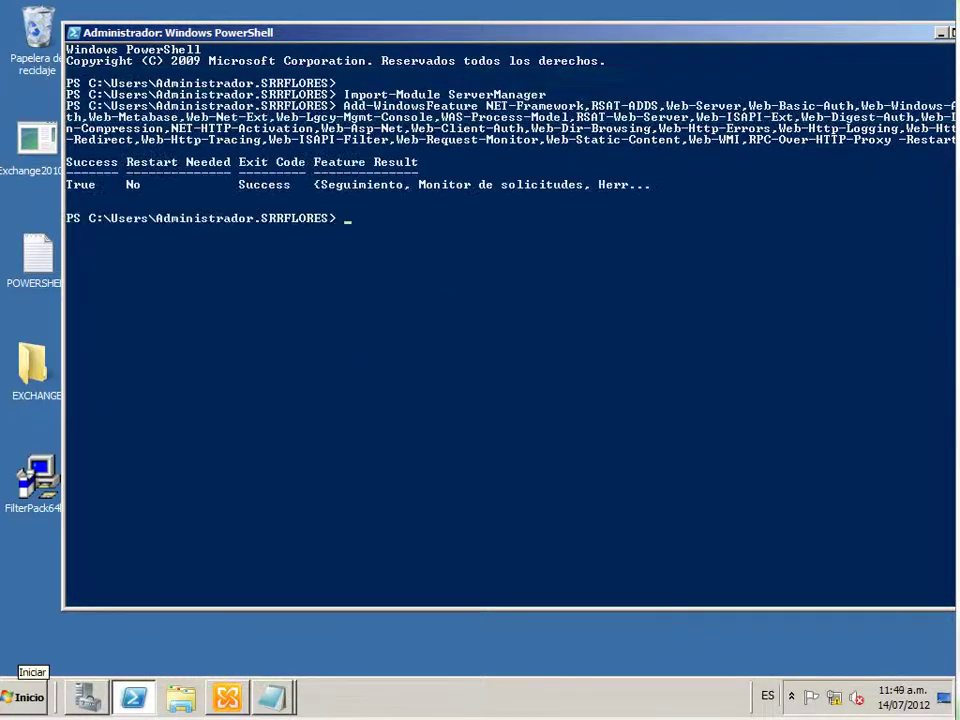
Review the Success result with no restart needed, then minimize the PowerShell console
left_click(654, 331)
right_click(654, 333)
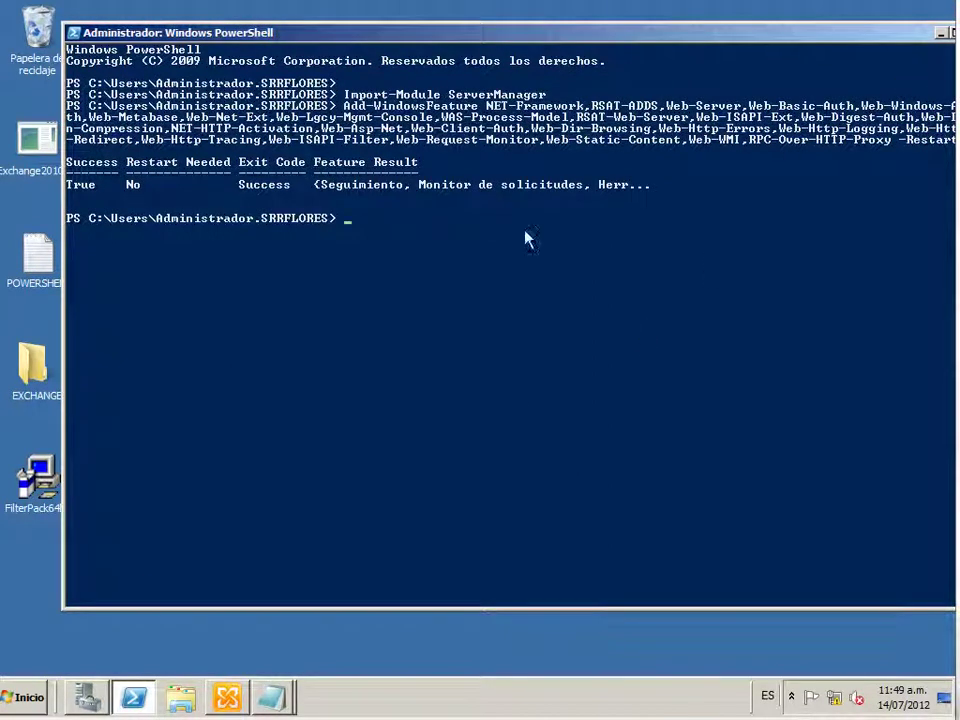
left_click(475, 277)
left_click(431, 263)
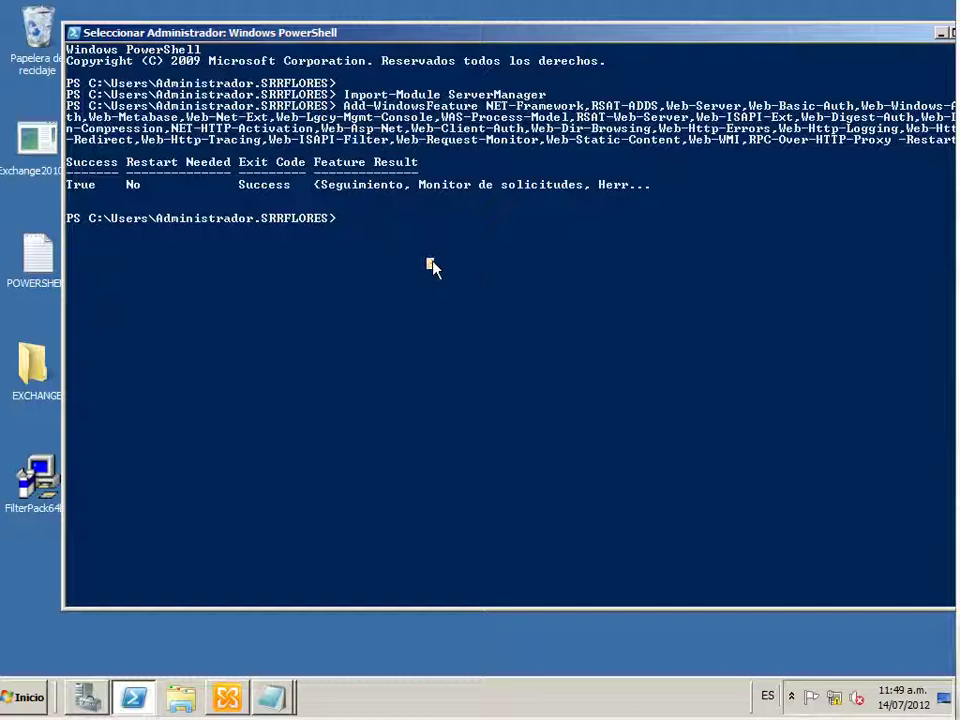
right_click(431, 264)
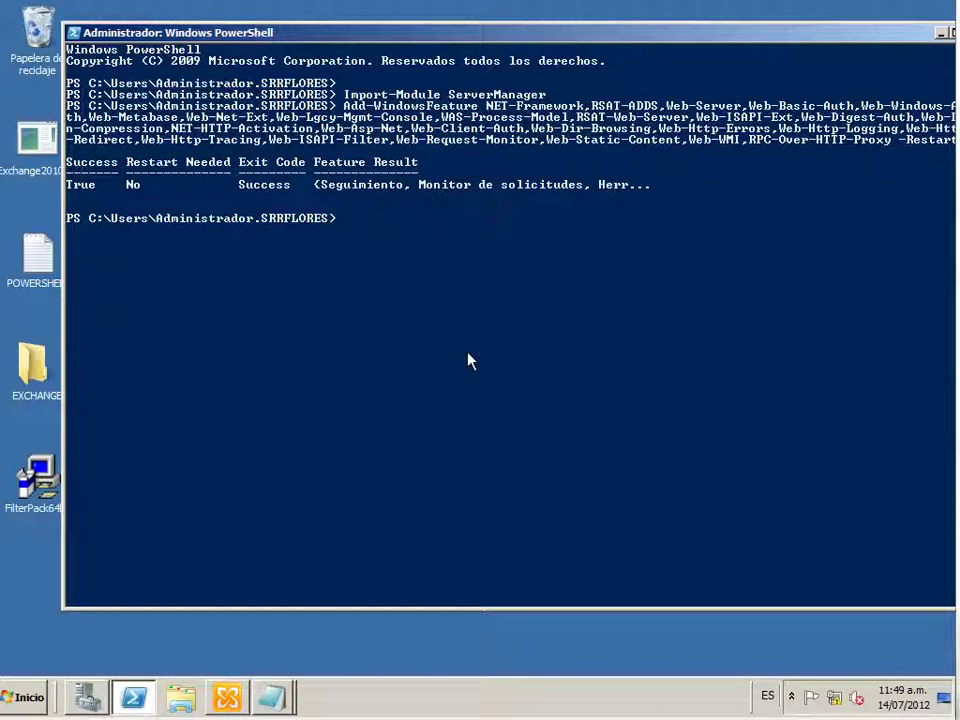
key("Return")
key("Return")
key("Return")
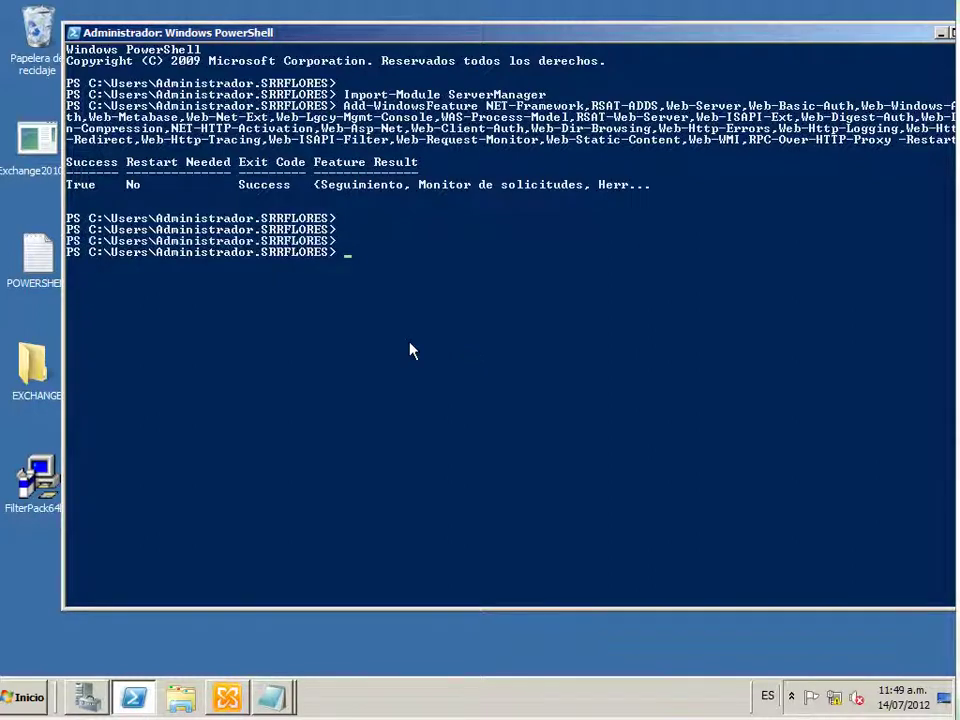
left_click(941, 33)
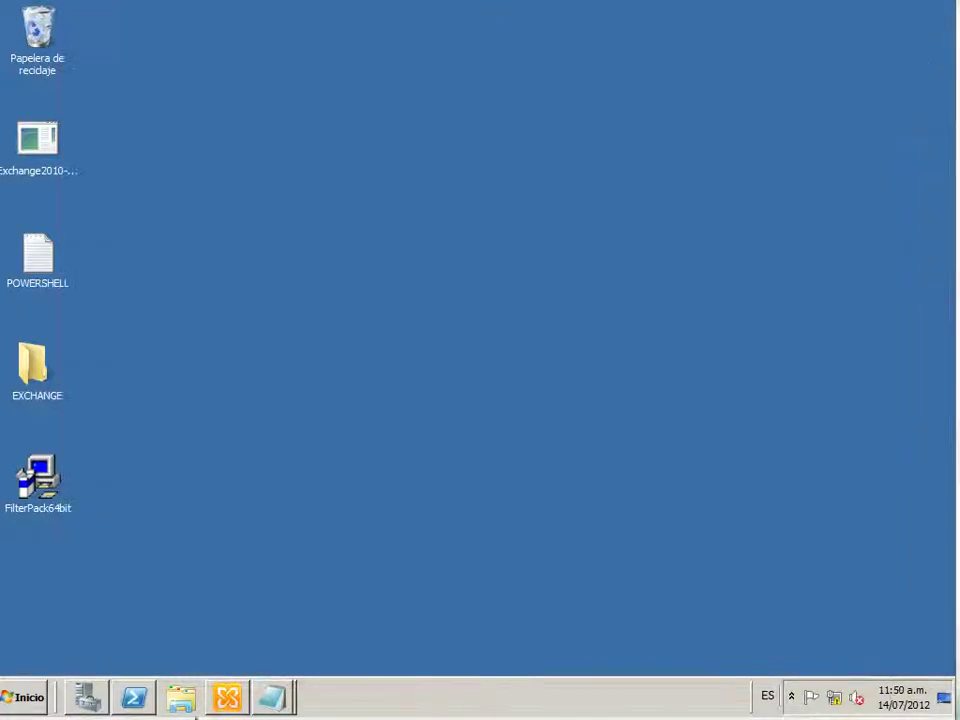
right_click(144, 700)
Close PowerShell, restore the Exchange console, and open Microsoft Exchange local and its server configuration
left_click(148, 658)
left_click(229, 699)
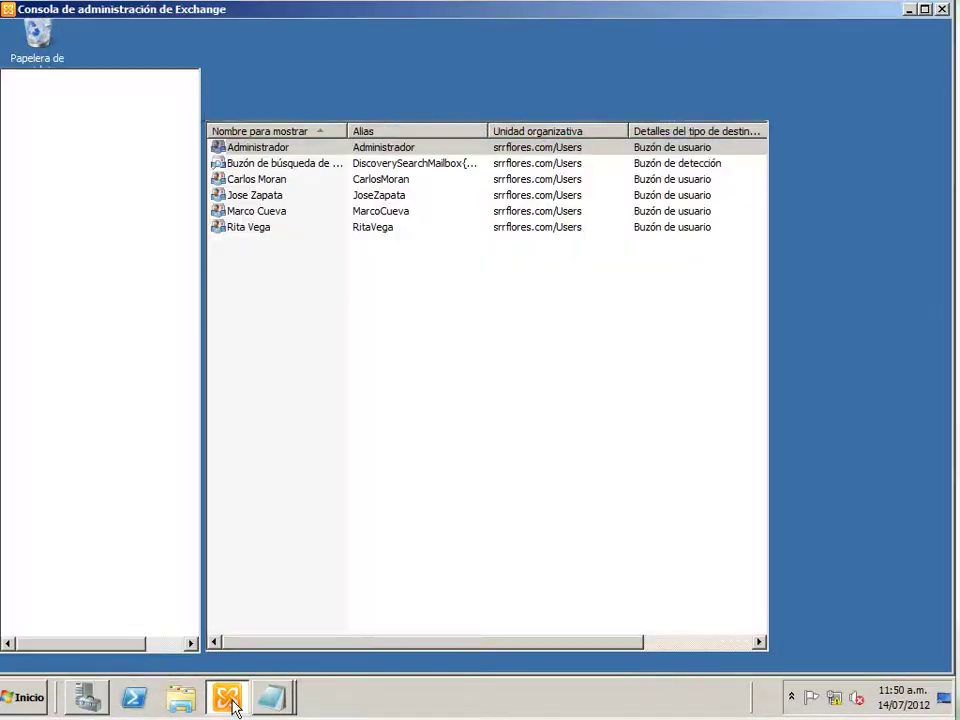
key("Home")
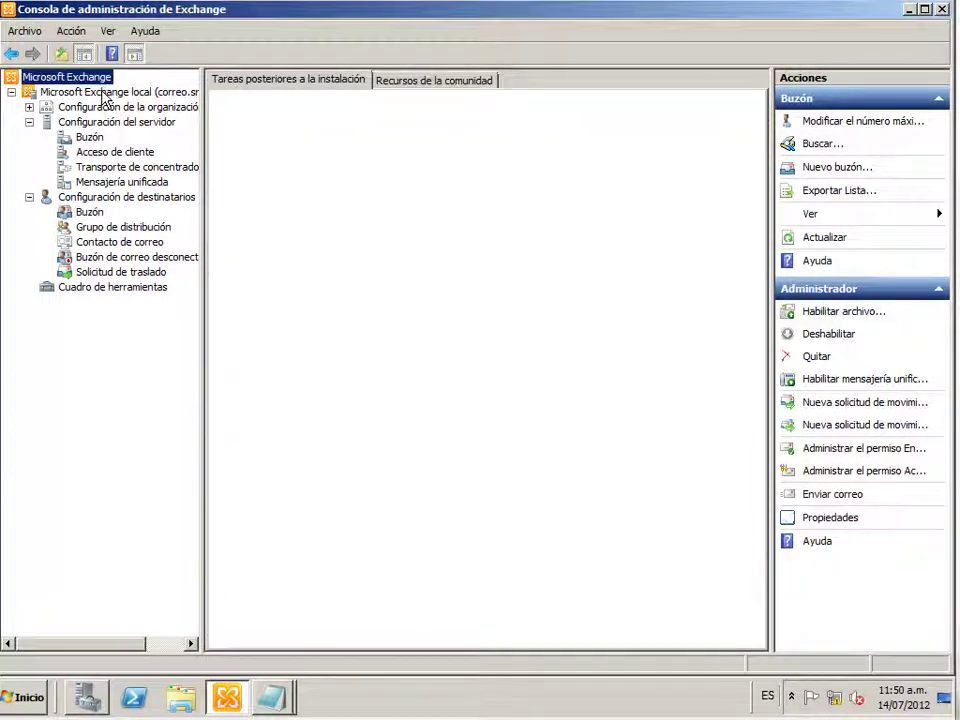
left_click(104, 93)
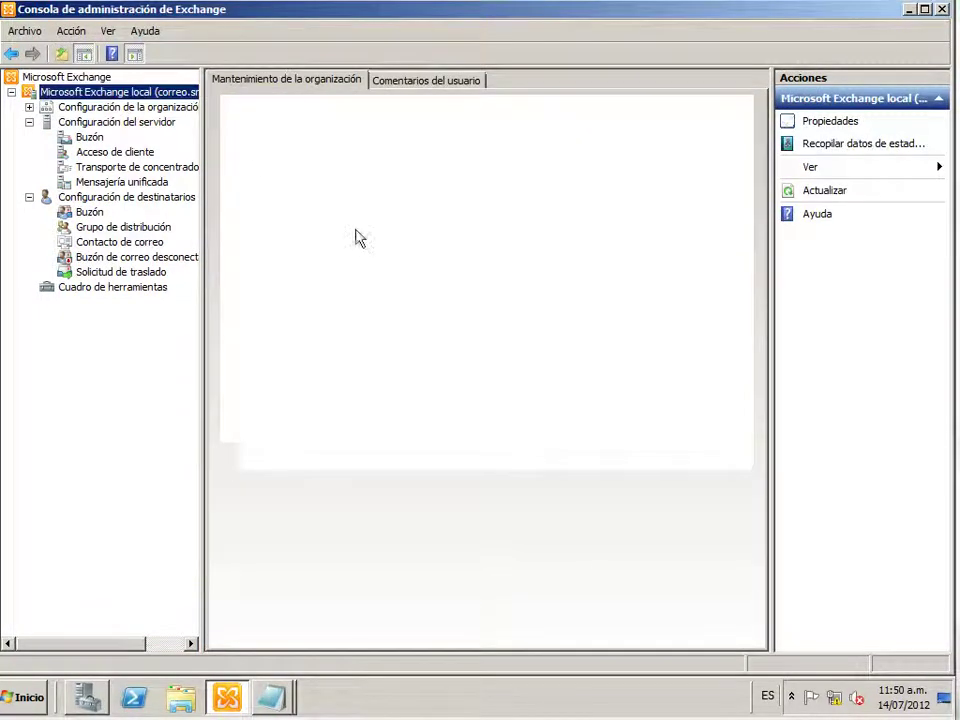
left_click(110, 107)
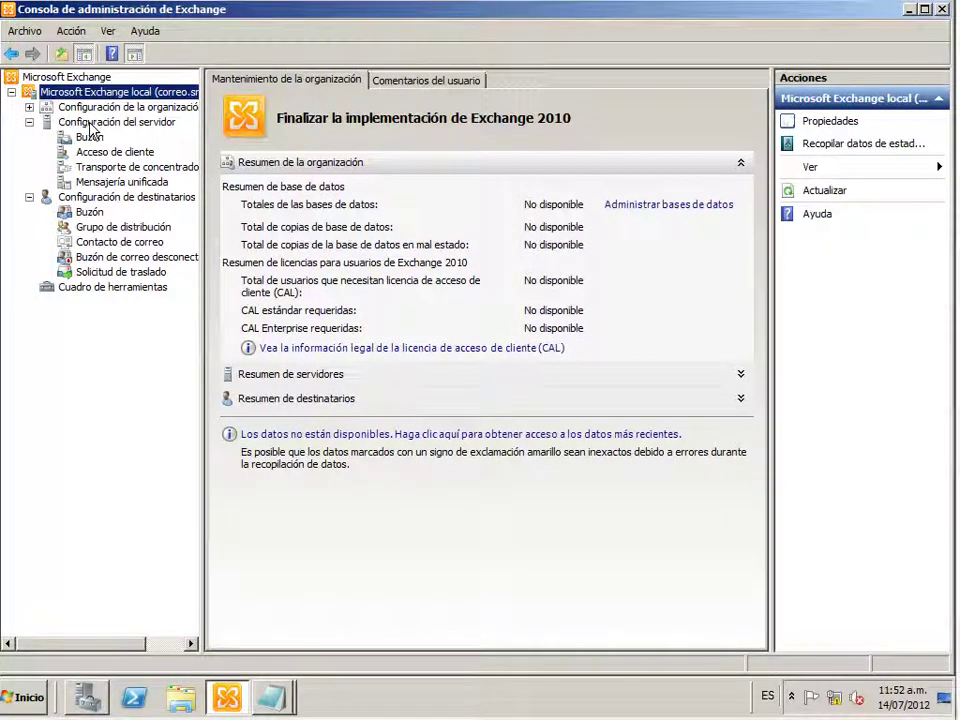
left_click(88, 122)
Copy the internal URL from the Client Access owa (Default Web Site) properties, then close them
left_click(108, 153)
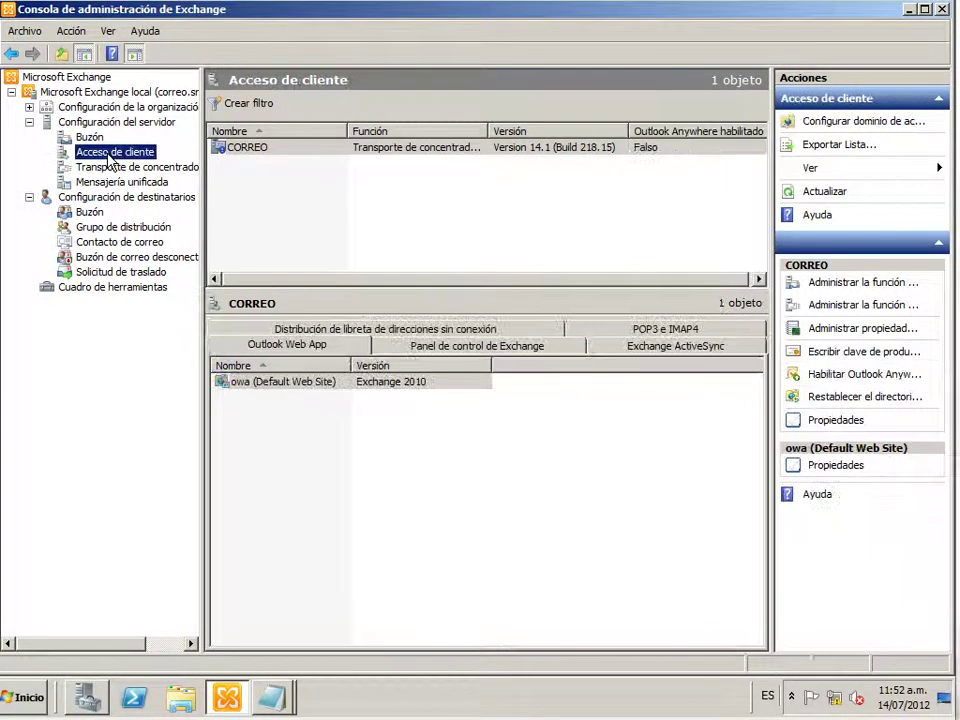
left_click(250, 389)
right_click(250, 389)
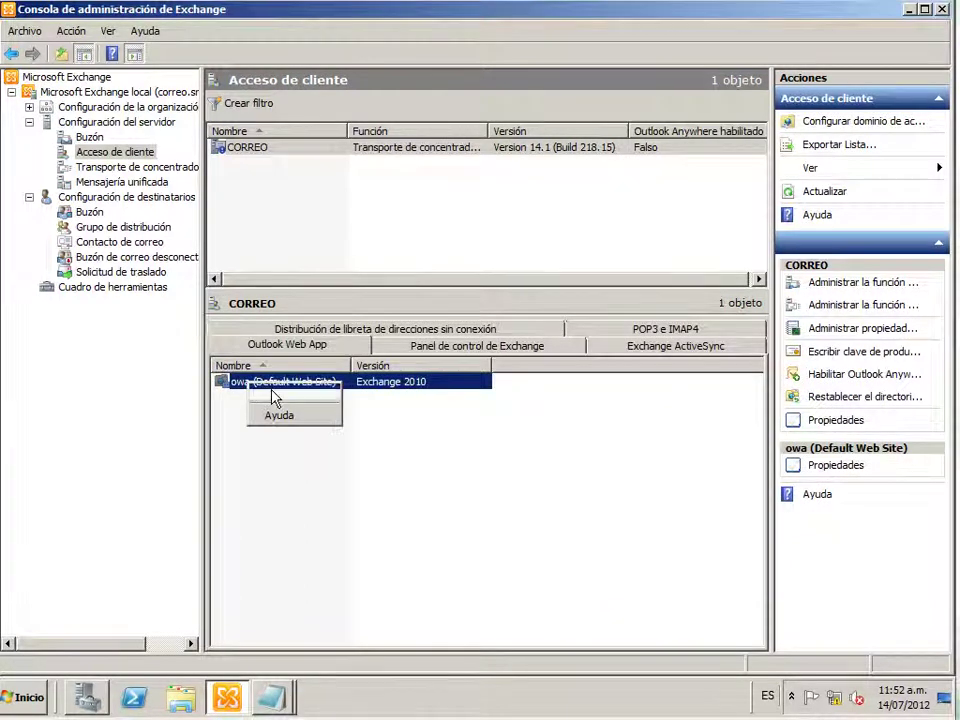
left_click(273, 393)
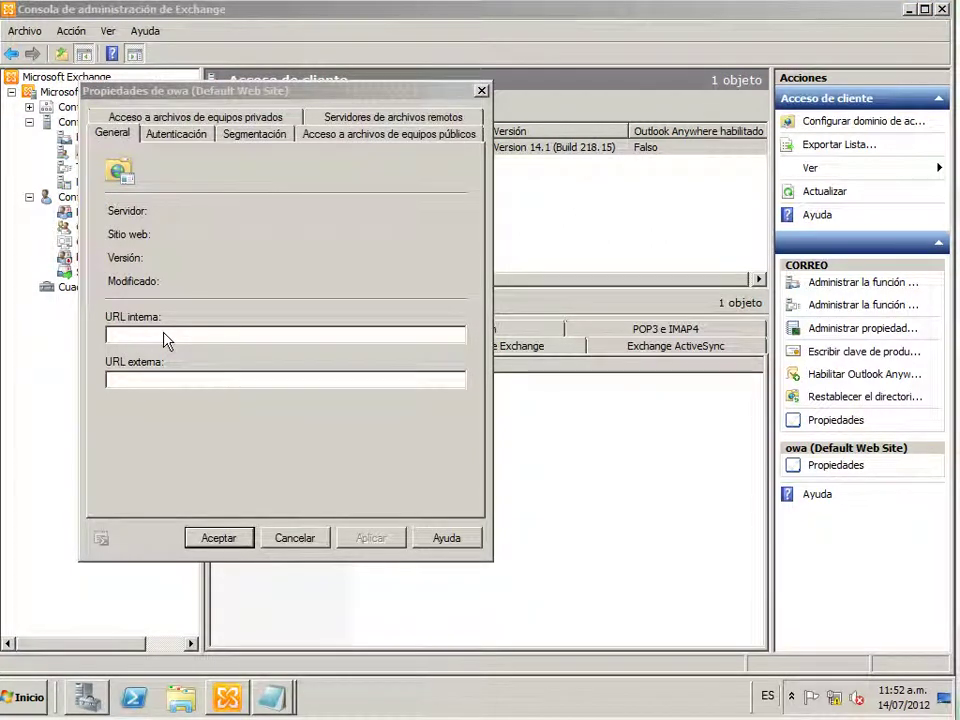
left_click_drag(267, 336, 107, 336)
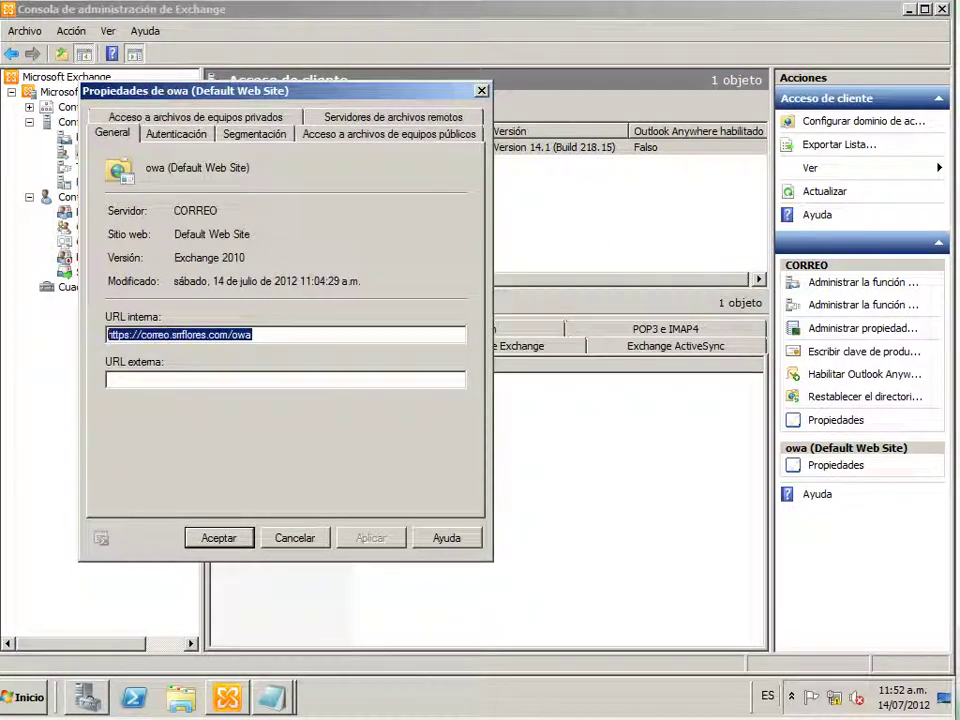
right_click(149, 337)
left_click(190, 388)
left_click(237, 540)
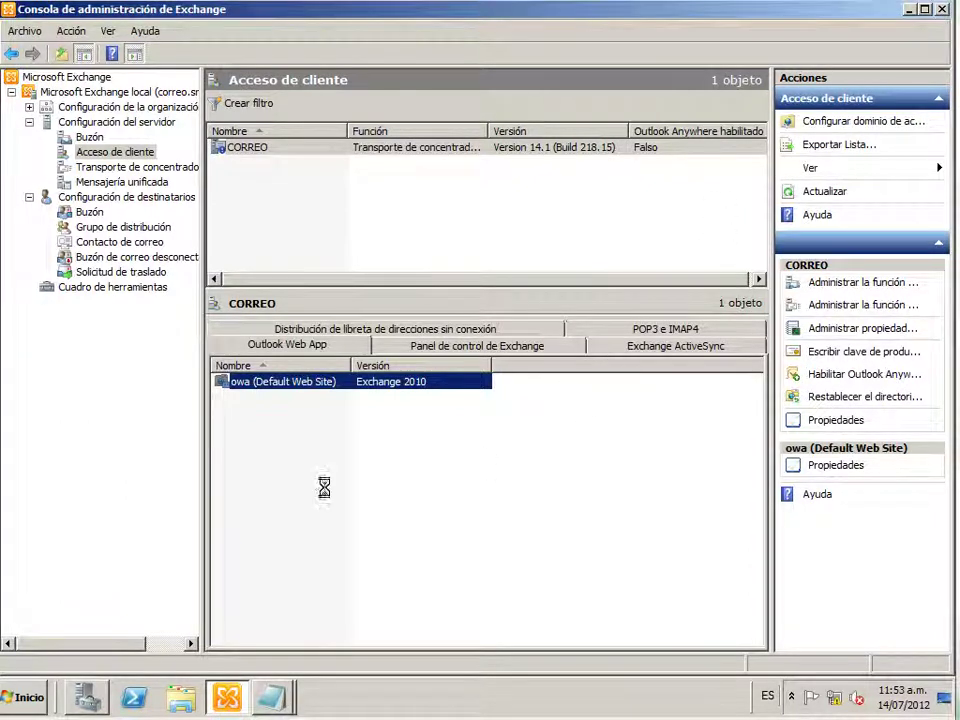
mouse_move(267, 706)
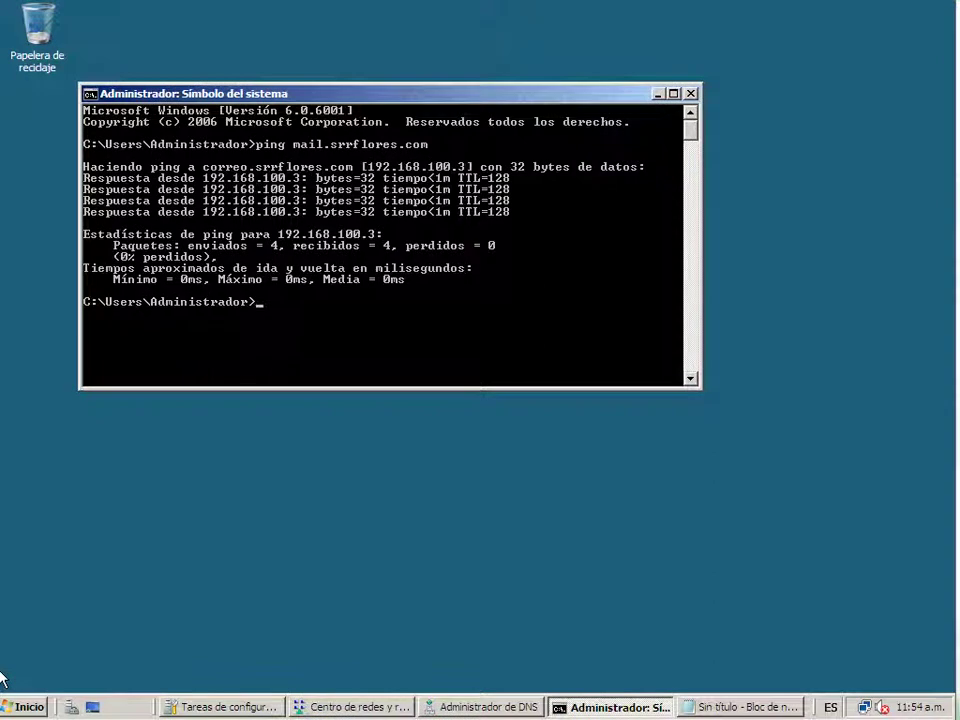
Close the ping results console and open the local area connection status via Network and Sharing Center
left_click(283, 527)
left_click(372, 349)
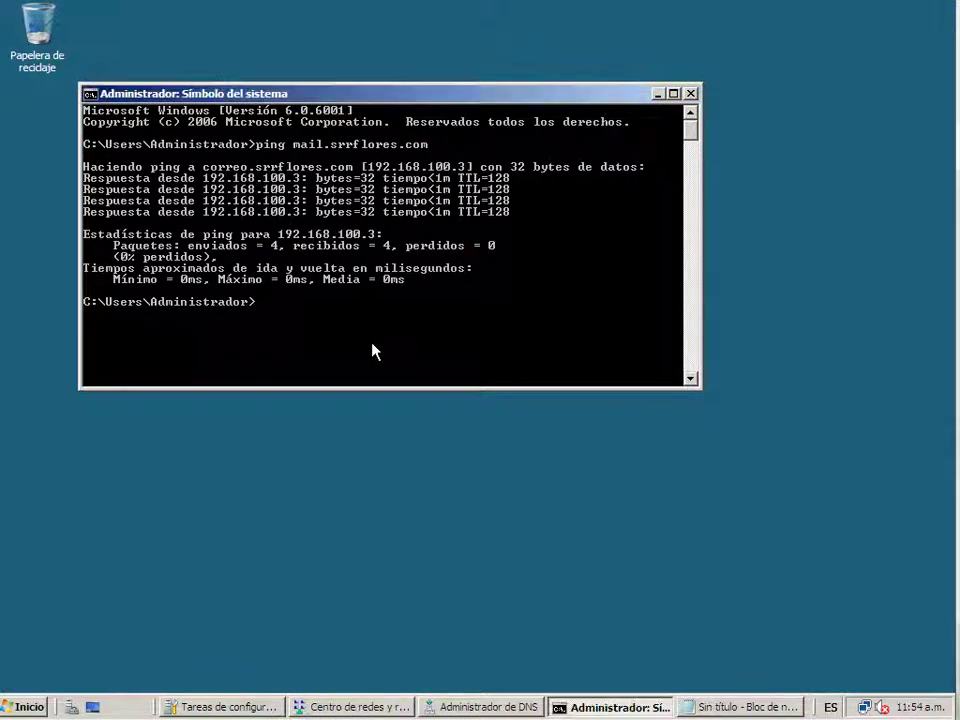
left_click(690, 93)
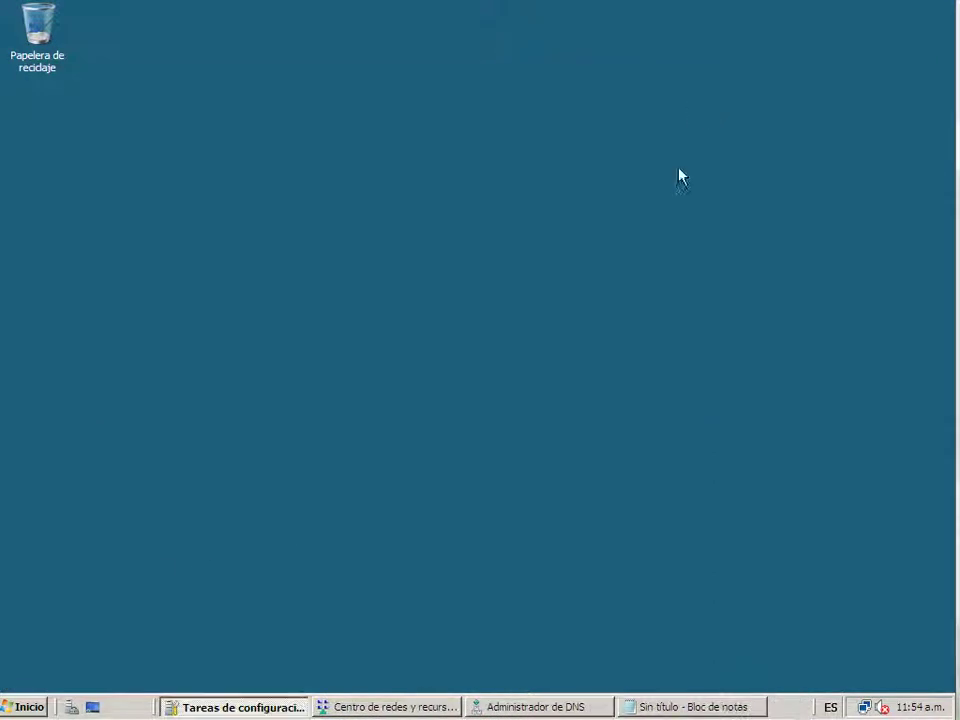
right_click(864, 707)
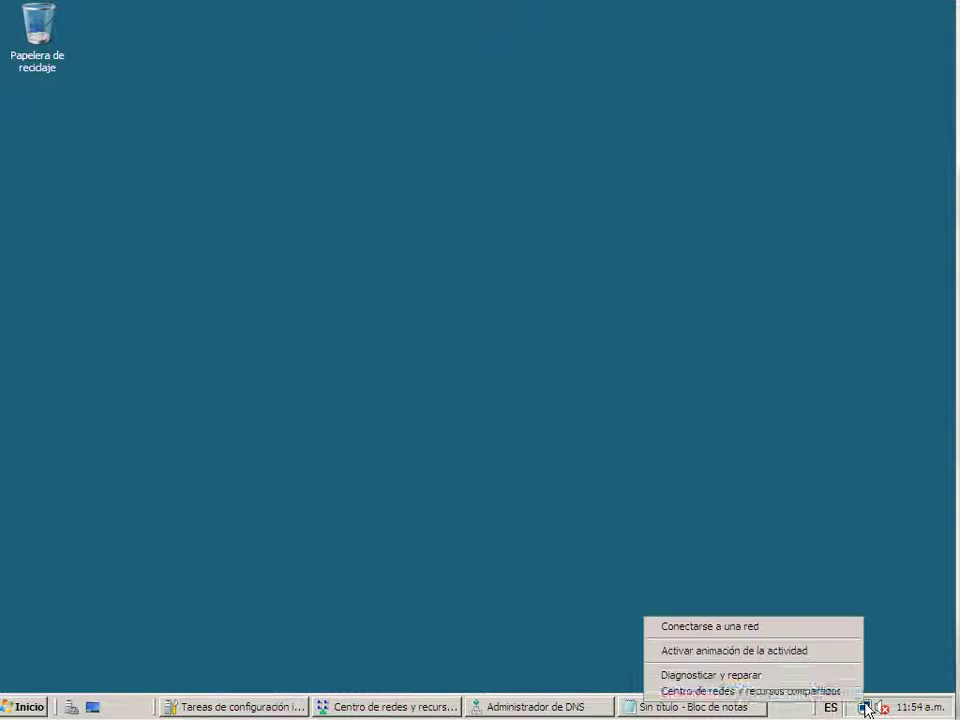
left_click(808, 691)
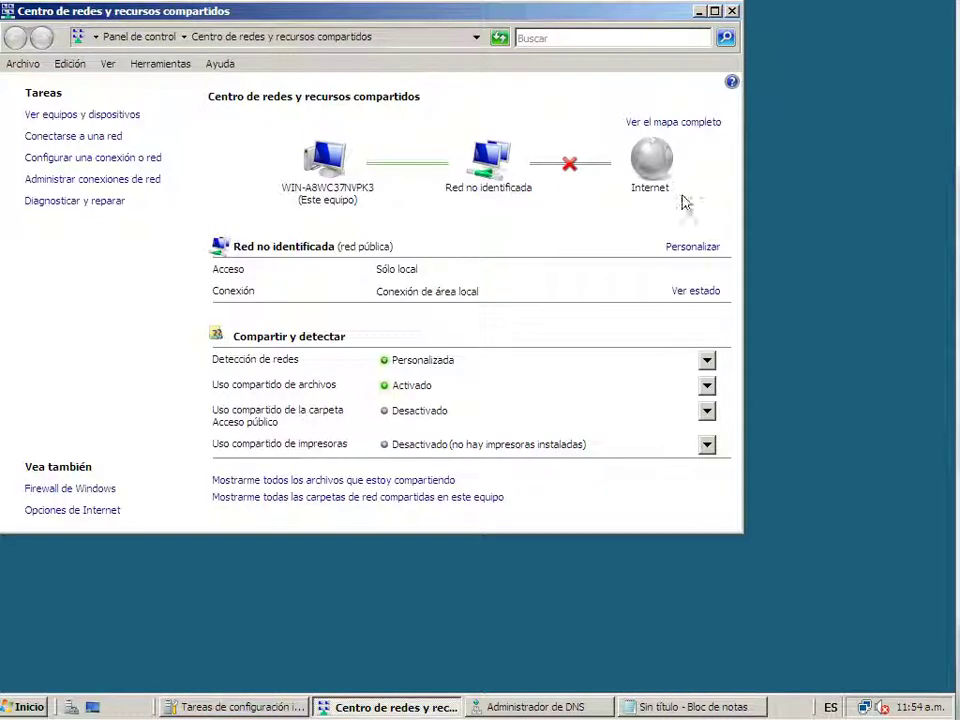
left_click(697, 292)
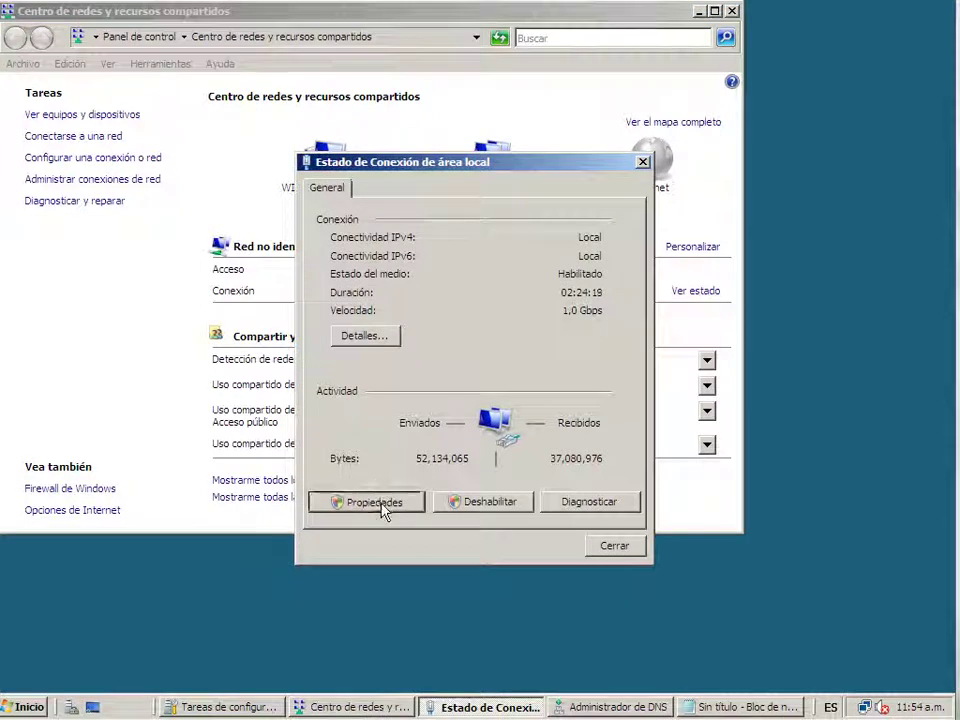
Set the IPv4 default gateway to 192.168.100.1 and close all the network windows
left_click(385, 506)
left_click(440, 386)
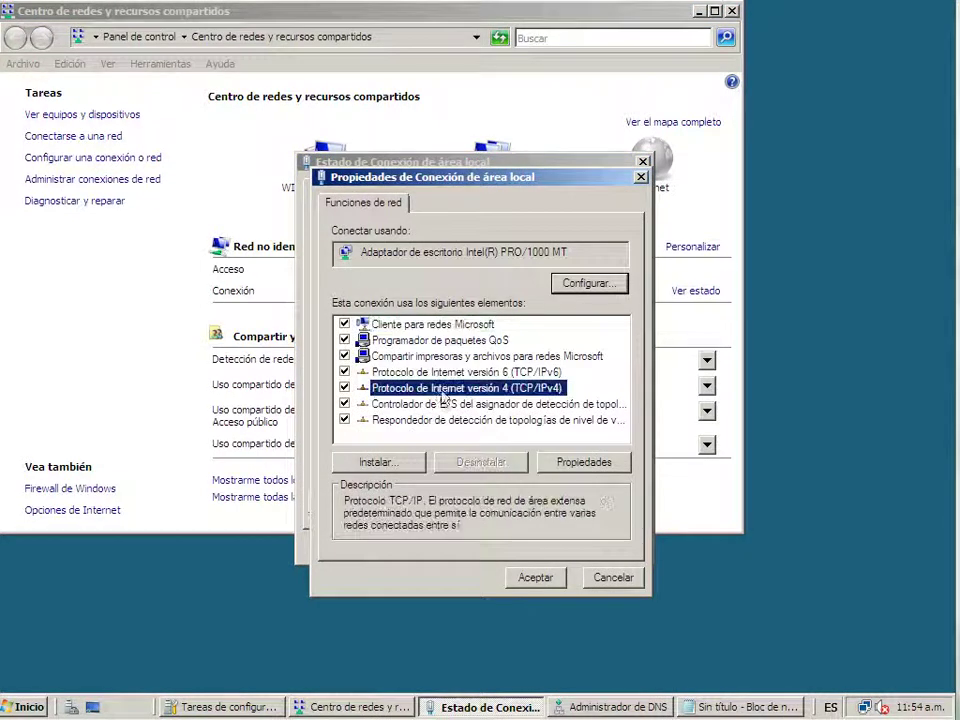
left_click(586, 463)
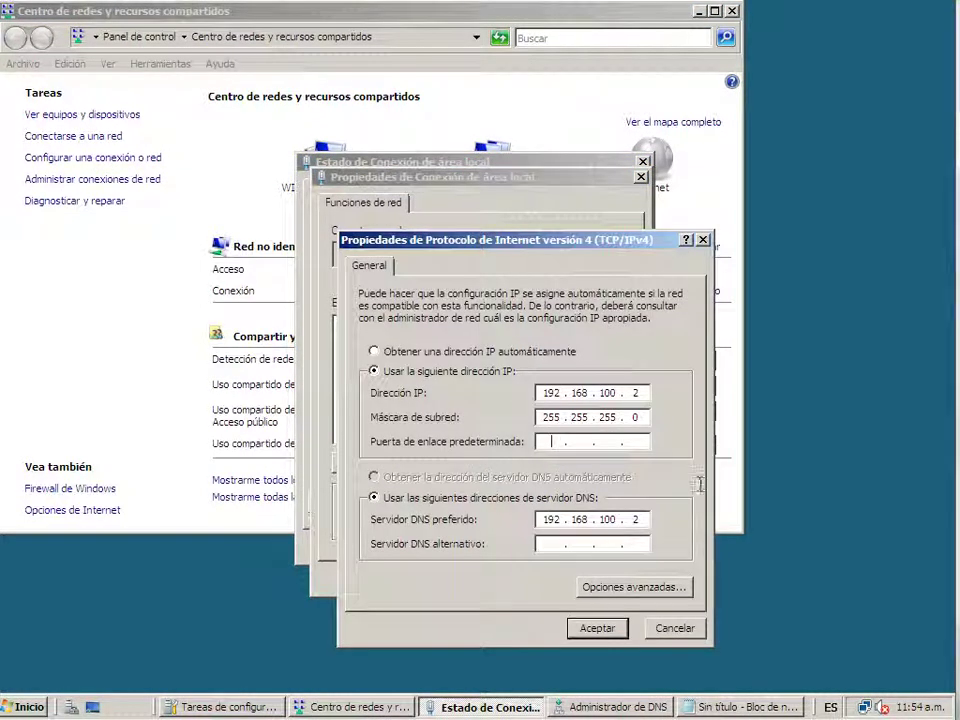
type("192 . 168 . 100 . 1")
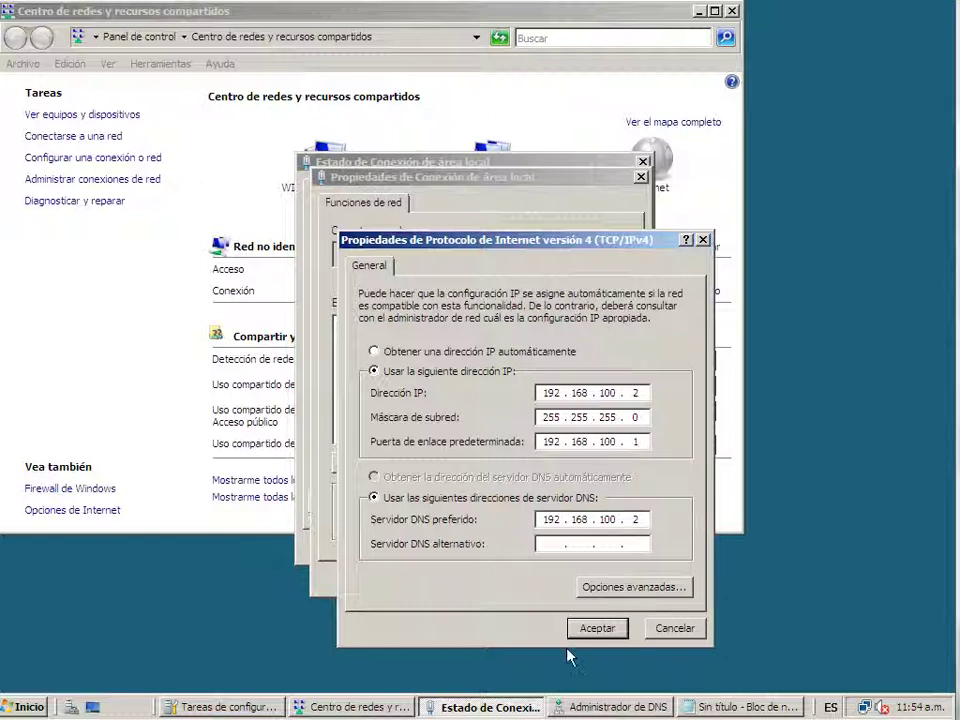
left_click(580, 630)
left_click(540, 577)
left_click(733, 11)
left_click(733, 11)
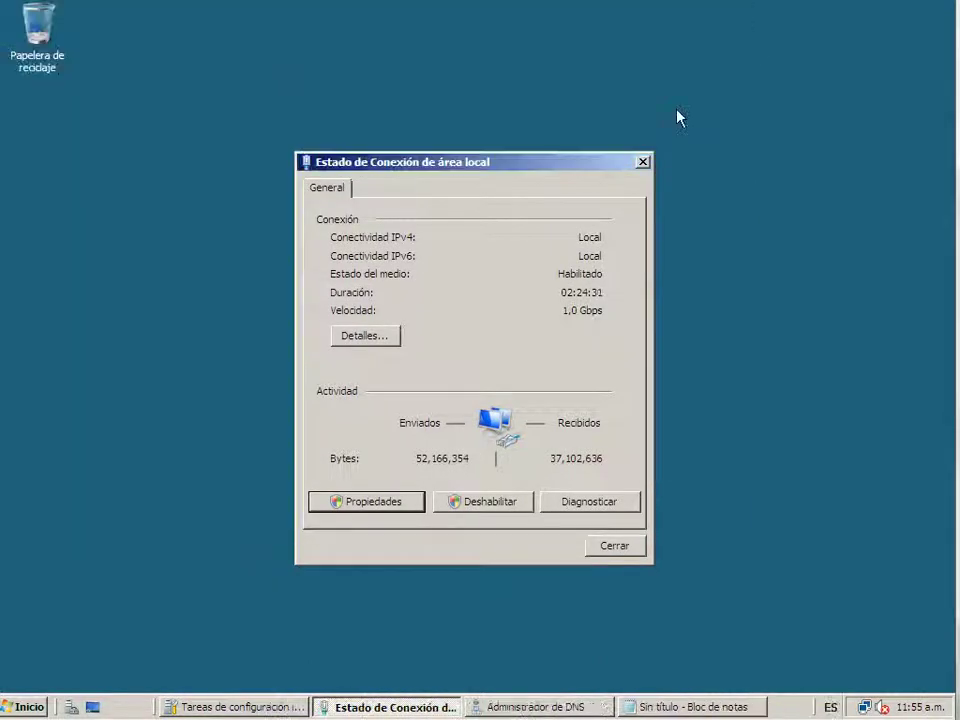
left_click(643, 161)
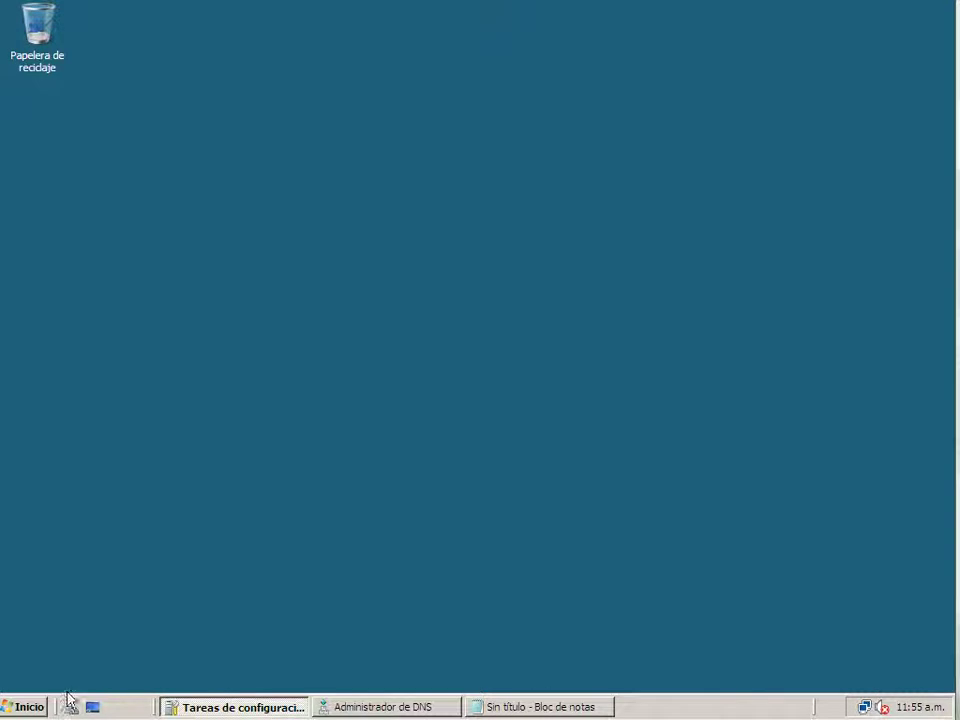
Run ipconfig /all in a new Command Prompt, correcting the mistyped 'ipconbfig' first
left_click(27, 710)
left_click(71, 294)
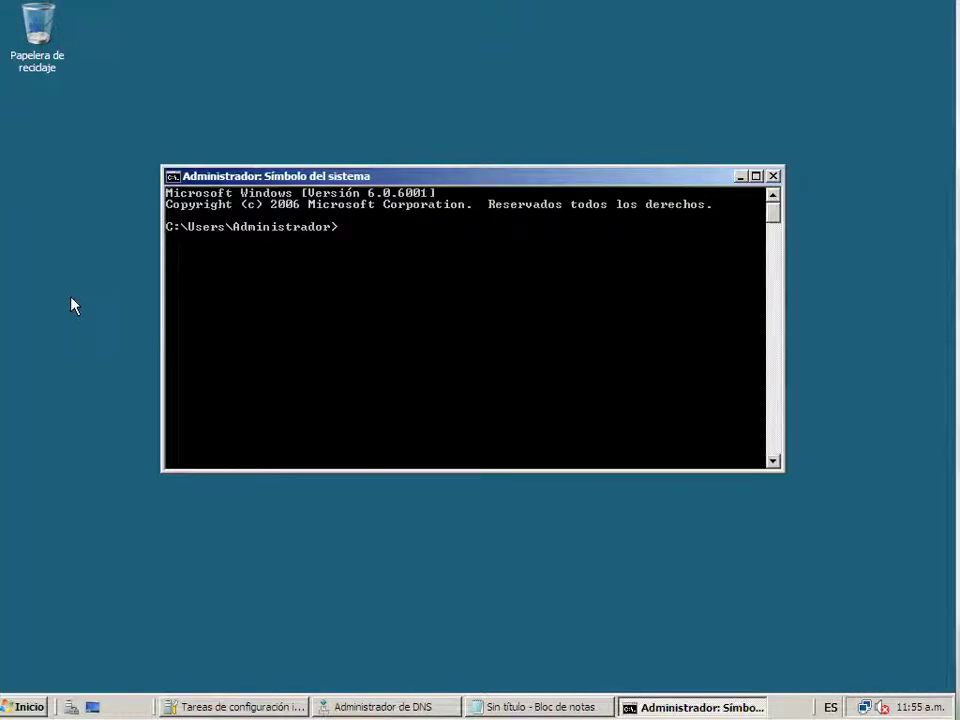
type("ipconbfig /all")
key("Return")
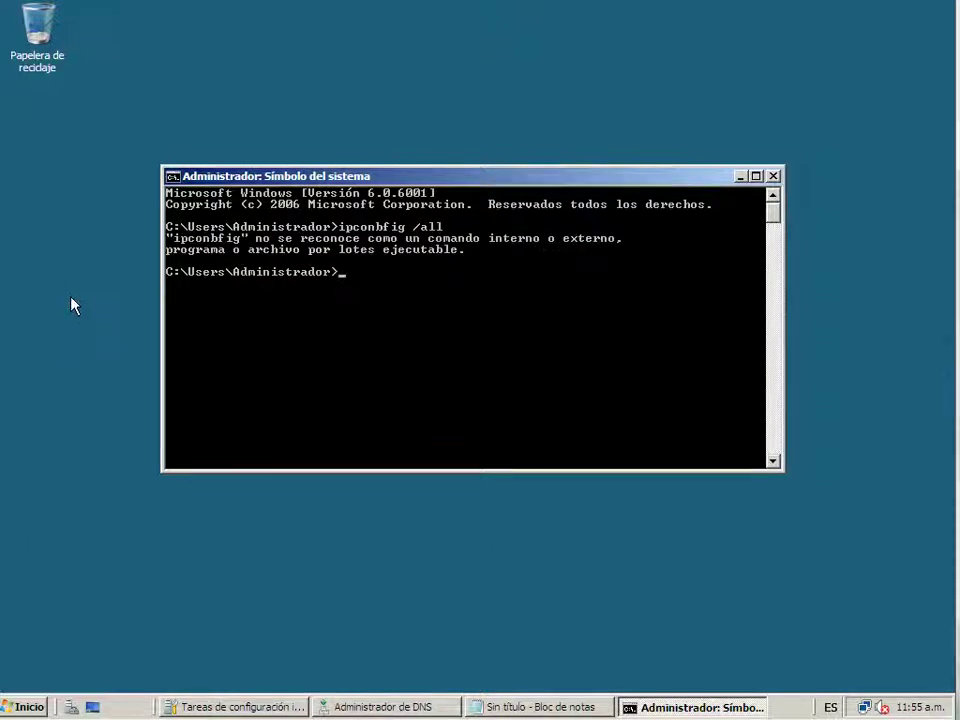
key("Up")
key("Left")
key("Left")
key("Left")
key("Right")
key("Right")
key("BackSpace")
key("Return")
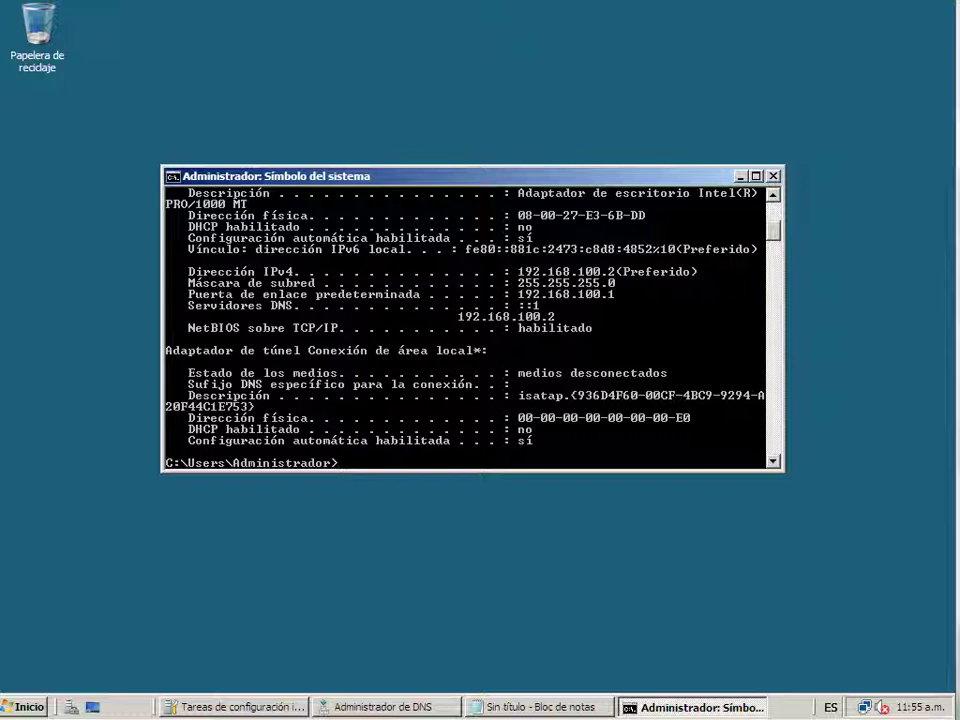
left_click(24, 707)
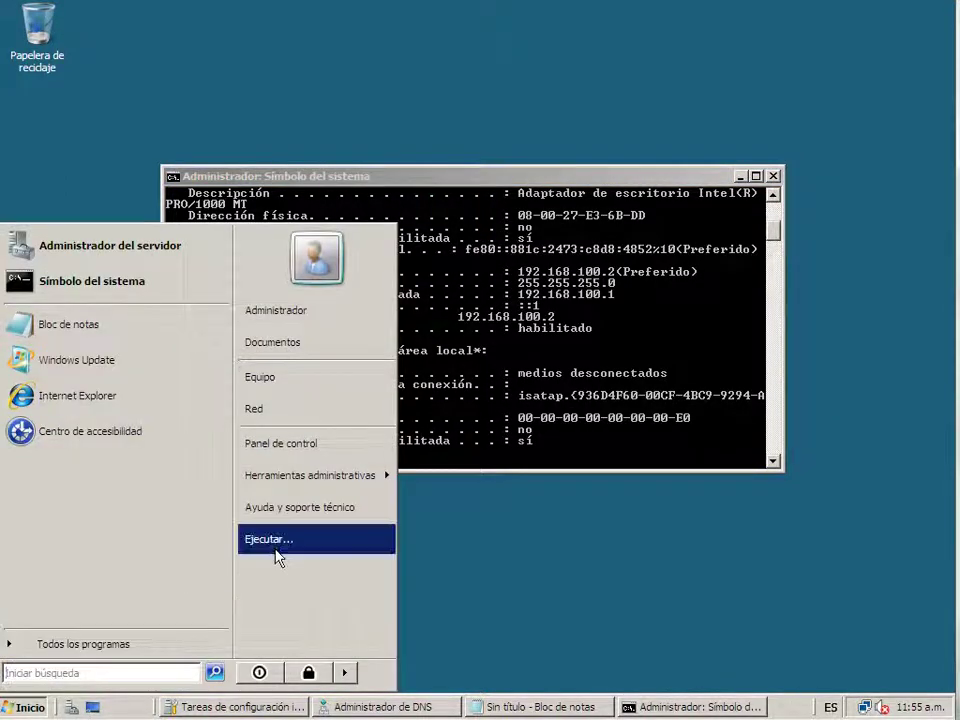
left_click(268, 540)
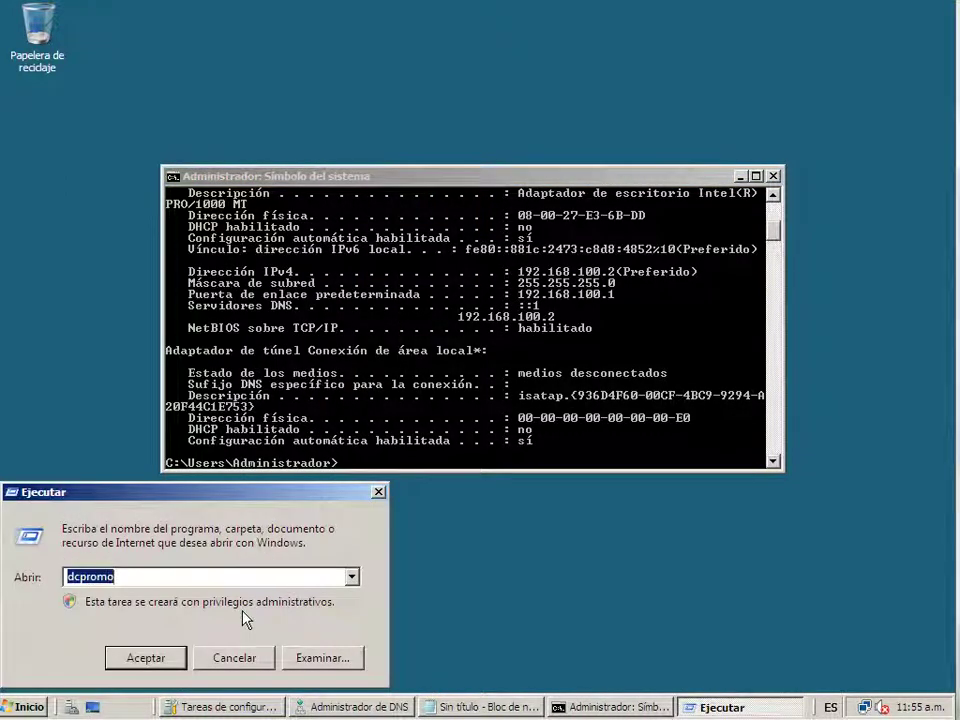
type("https://")
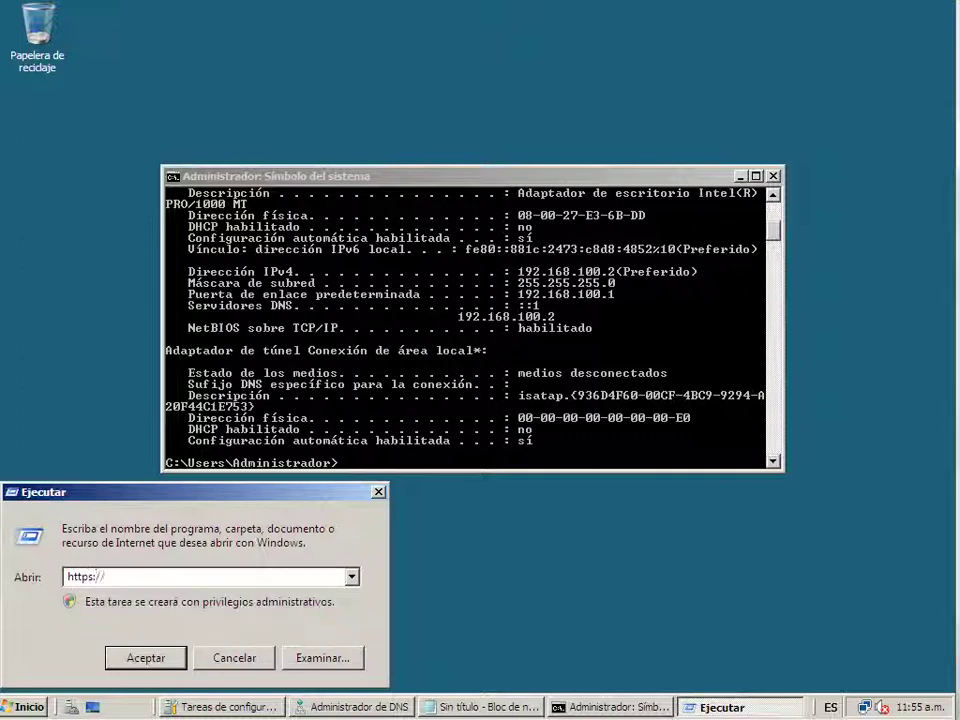
type("correo.srrflores.com")
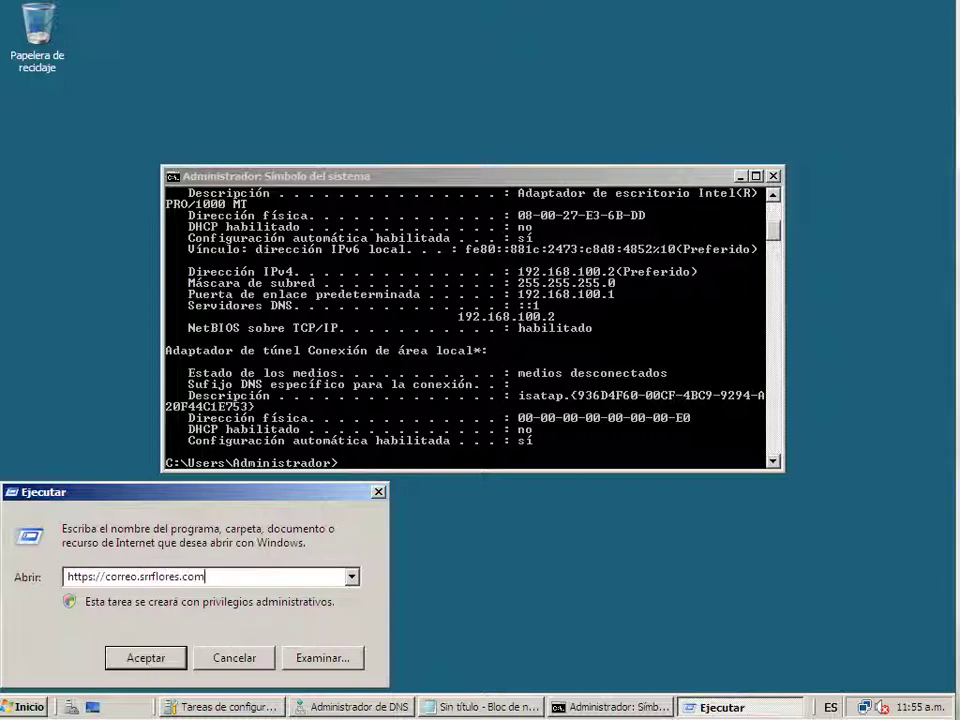
type("/owa")
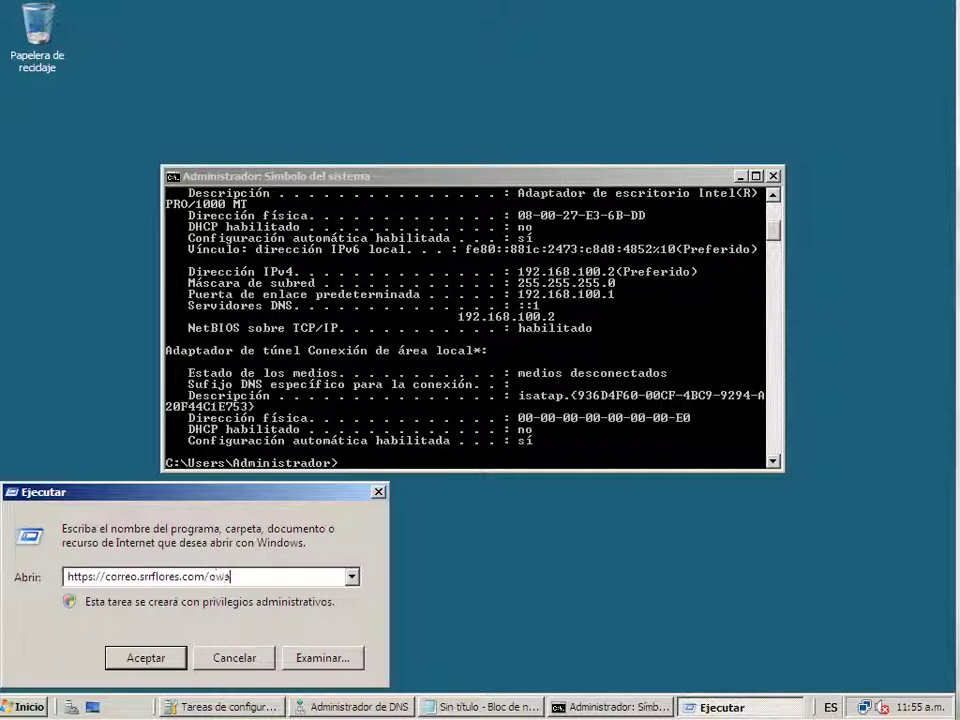
key("Return")
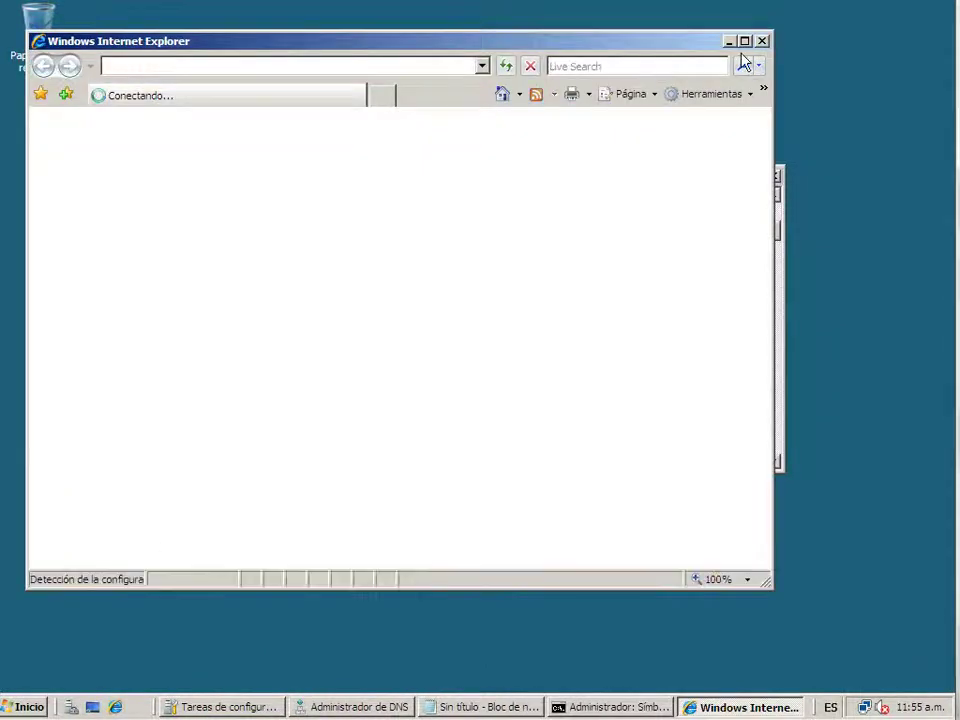
Maximize Internet Explorer and continue past the certificate warning, disabling future secure-connection alerts
left_click(745, 41)
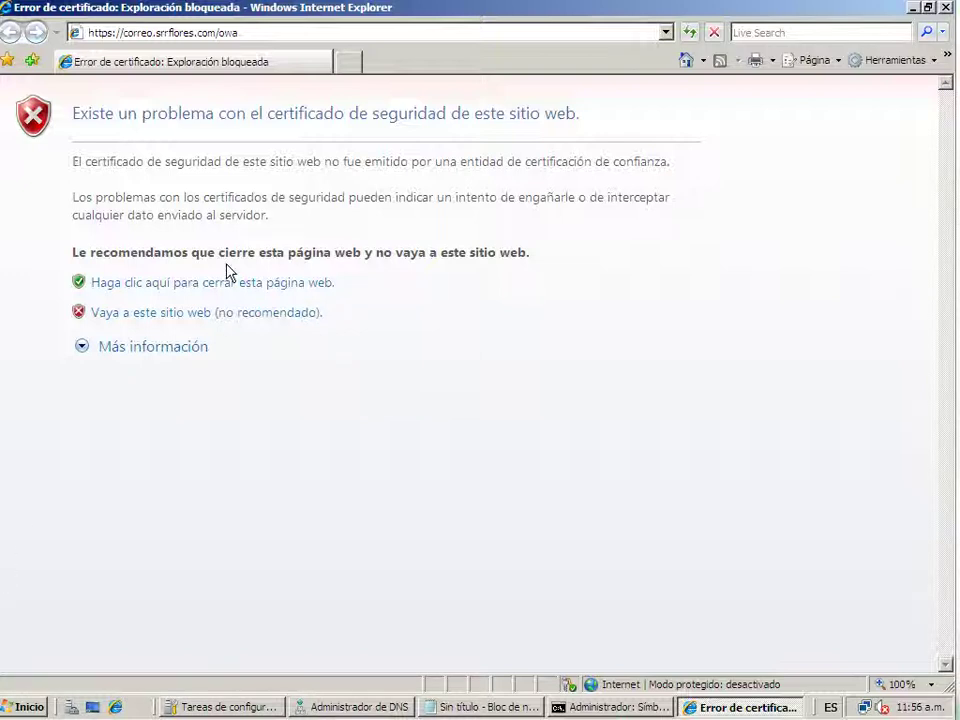
left_click(230, 314)
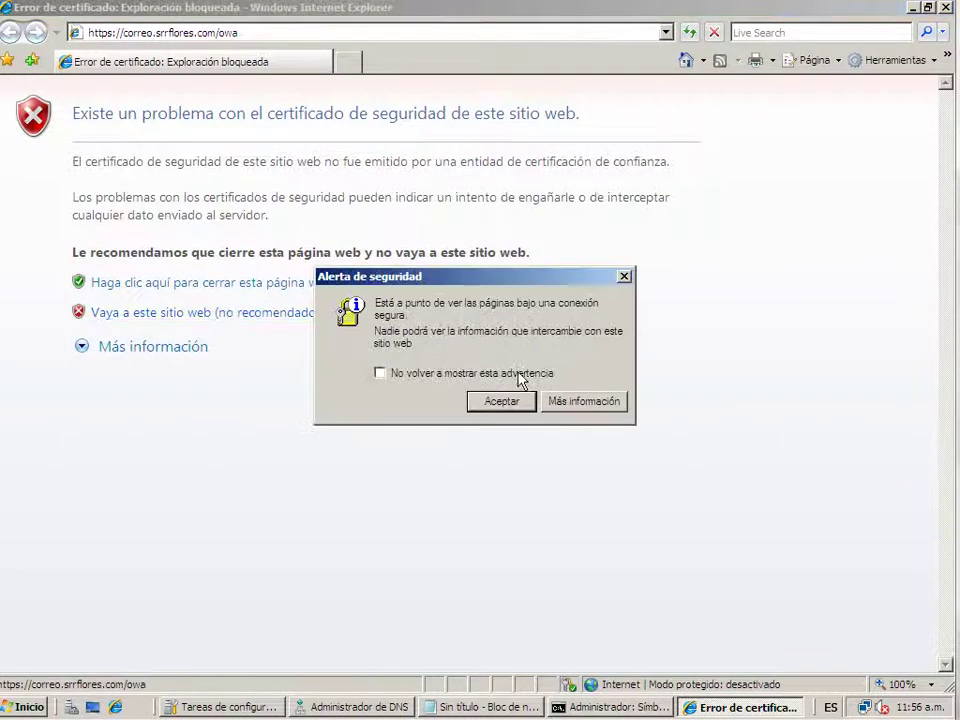
left_click(452, 376)
left_click(496, 401)
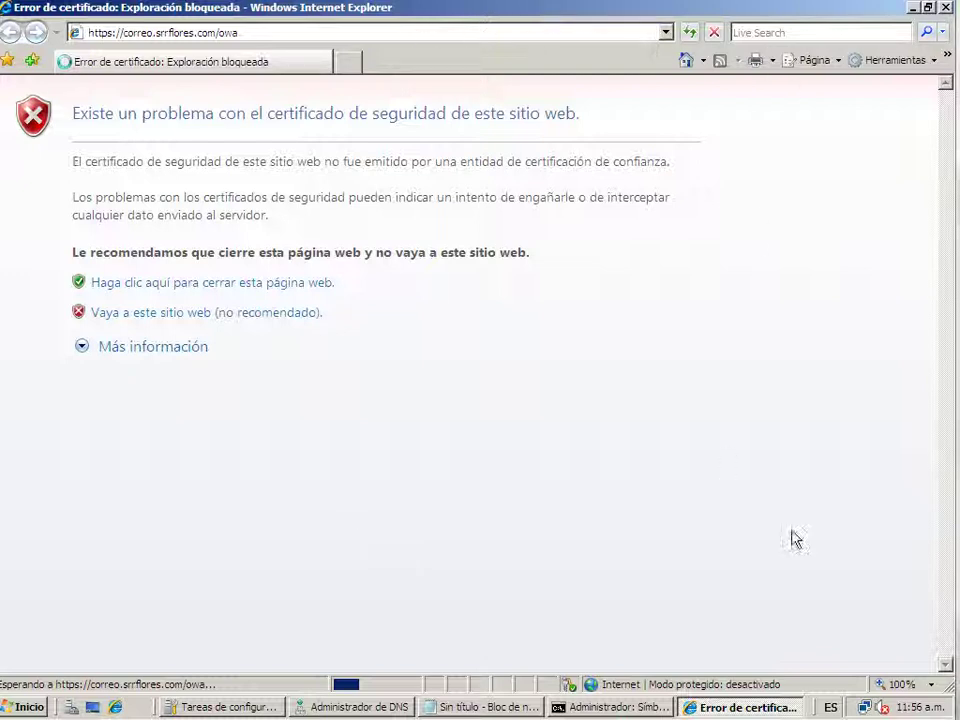
Close the DNS Manager window and bring Internet Explorer back to the front
left_click(634, 709)
left_click(632, 709)
left_click(630, 710)
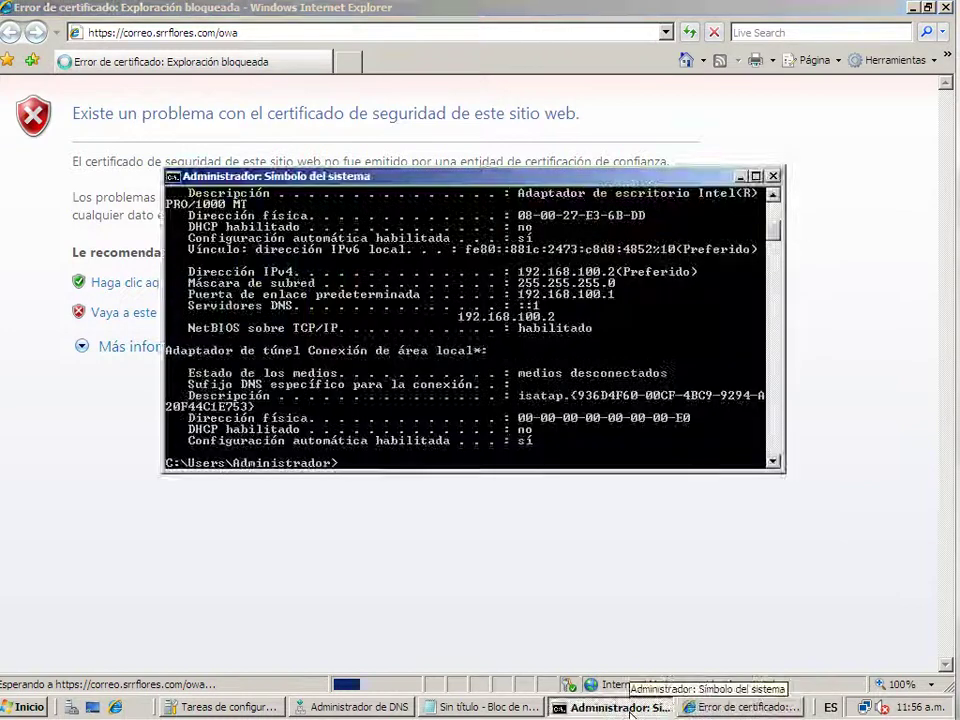
left_click(630, 709)
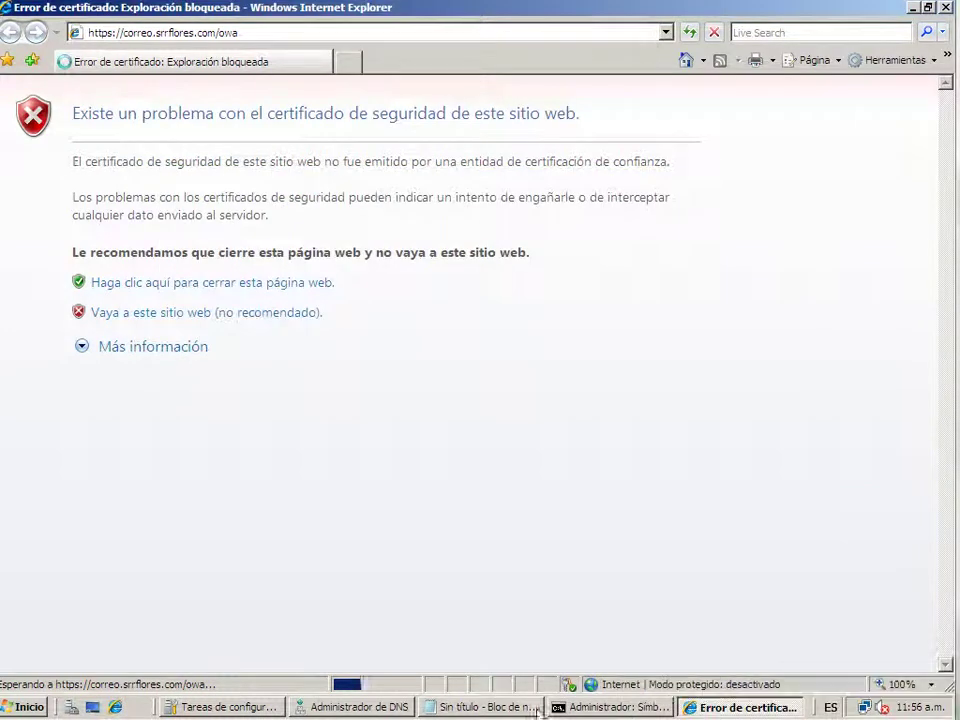
right_click(335, 707)
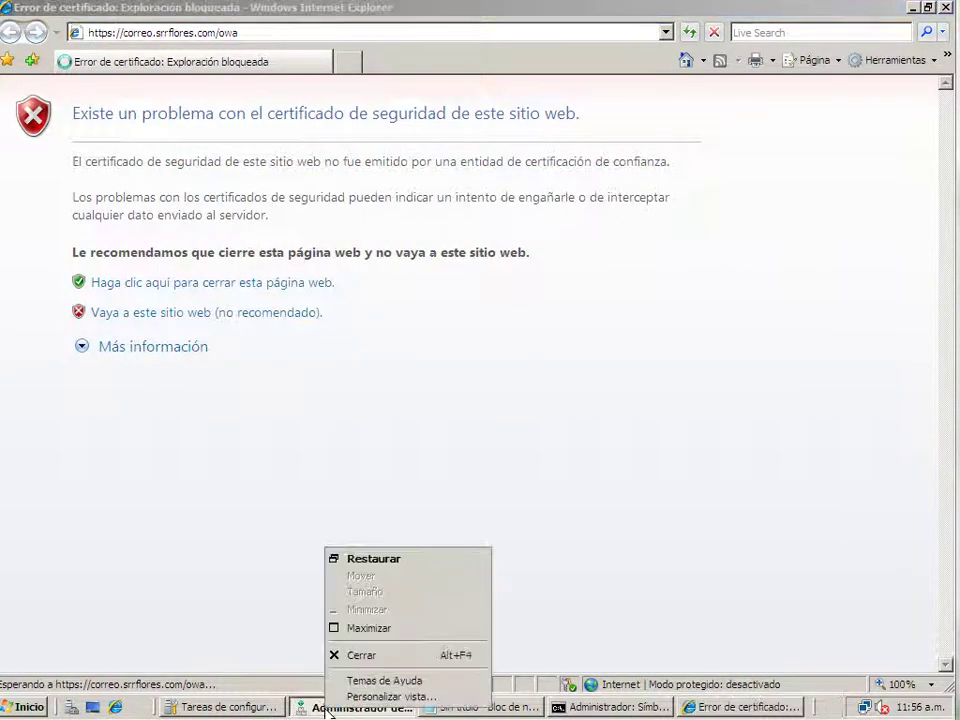
left_click(366, 655)
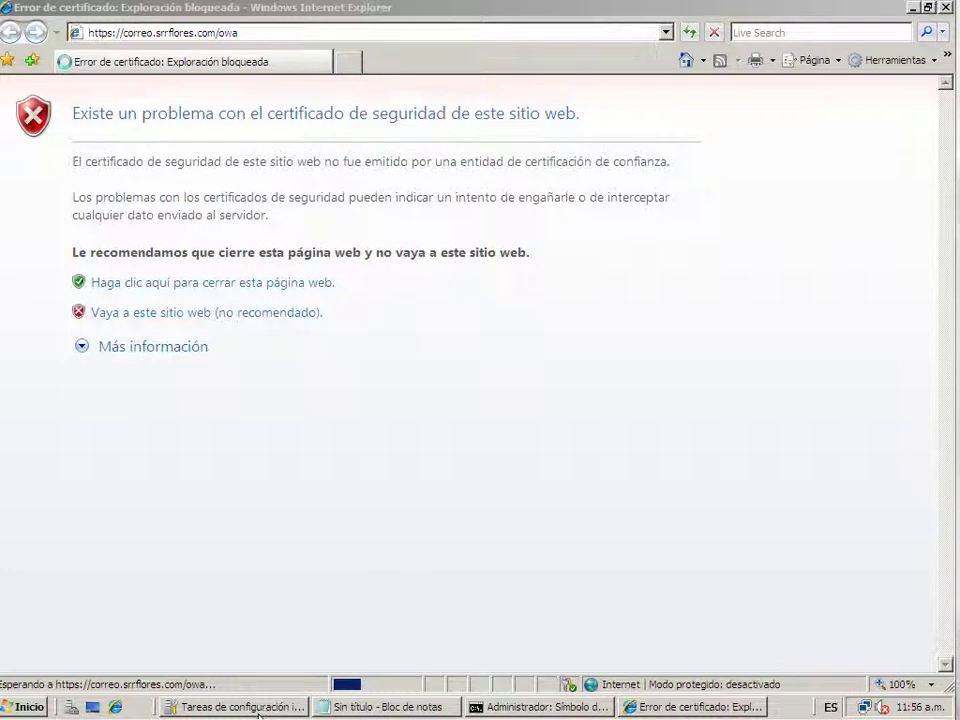
left_click(690, 14)
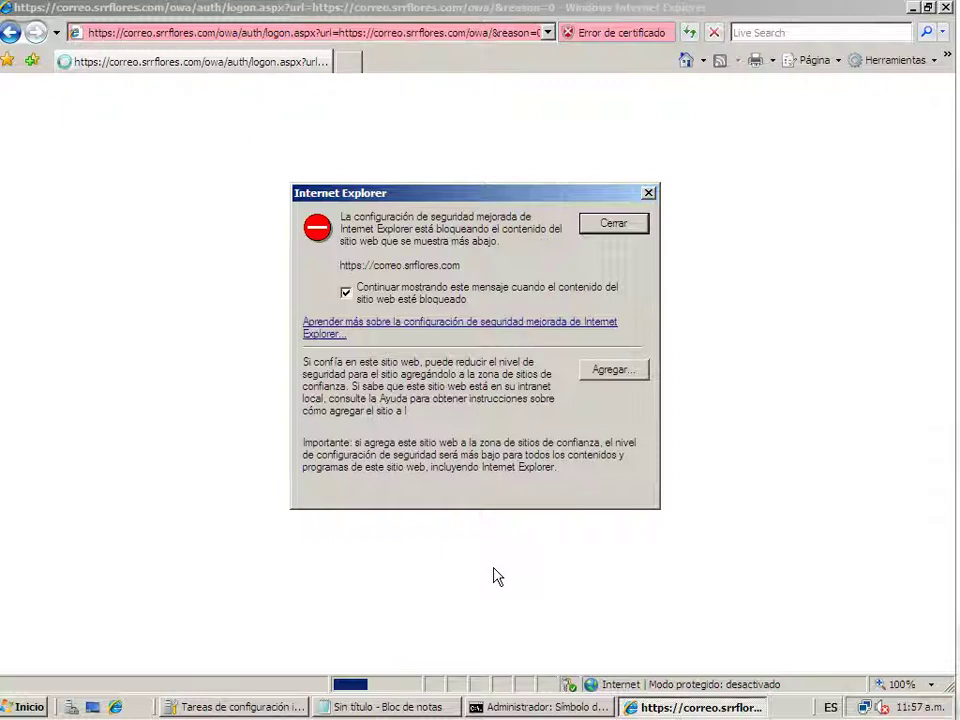
Add the mail site to Sitios de confianza and choose 'Preguntarme más tarde' for the phishing filter
left_click(597, 385)
left_click(598, 322)
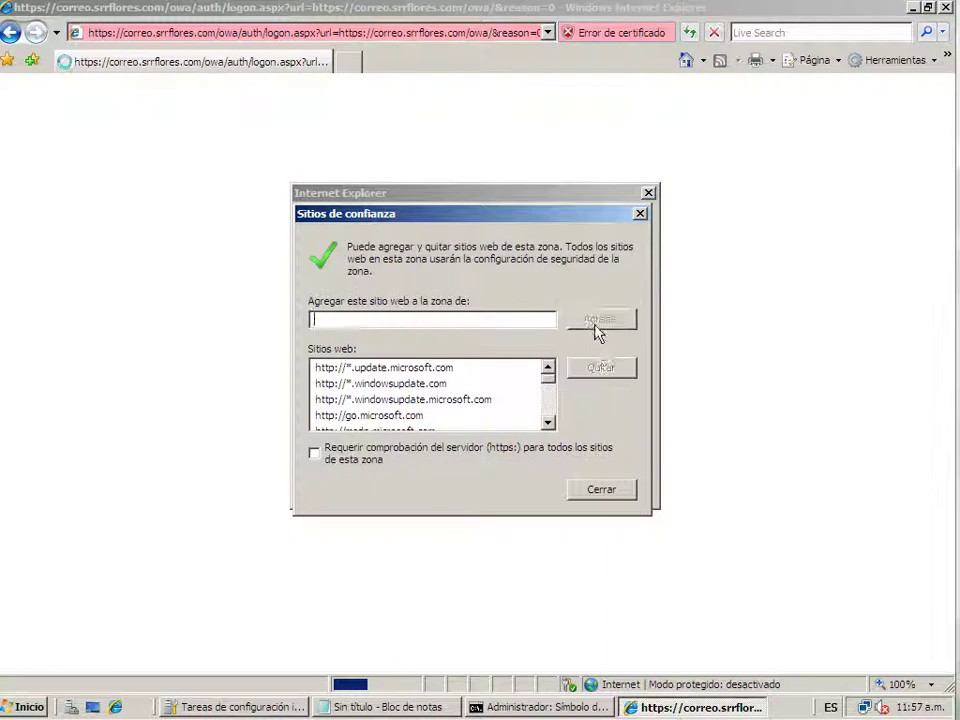
left_click(602, 489)
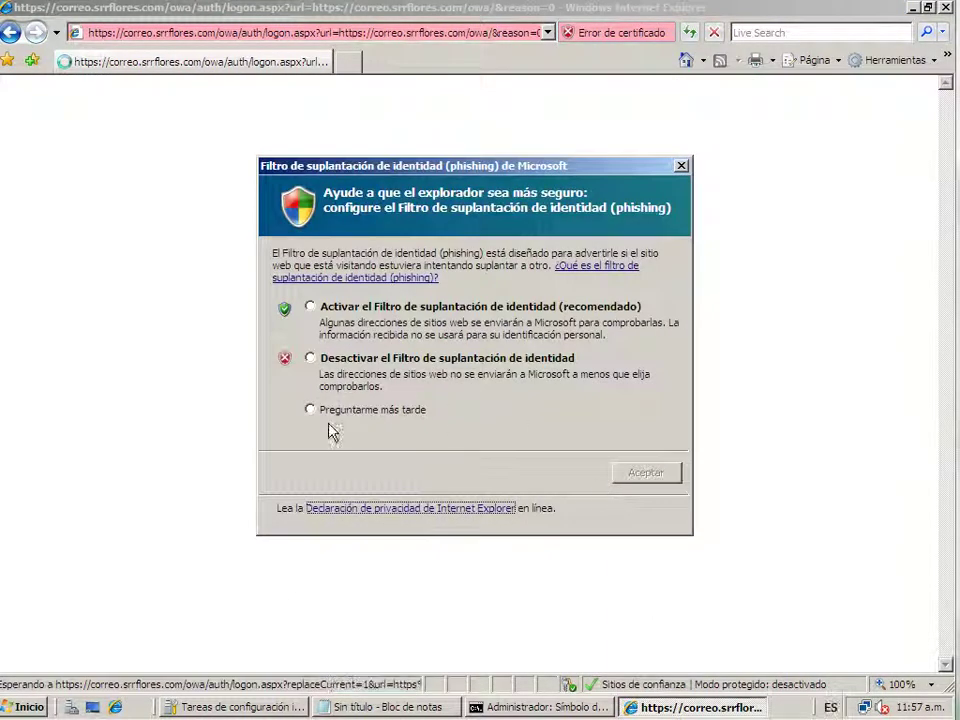
left_click(330, 411)
left_click(648, 476)
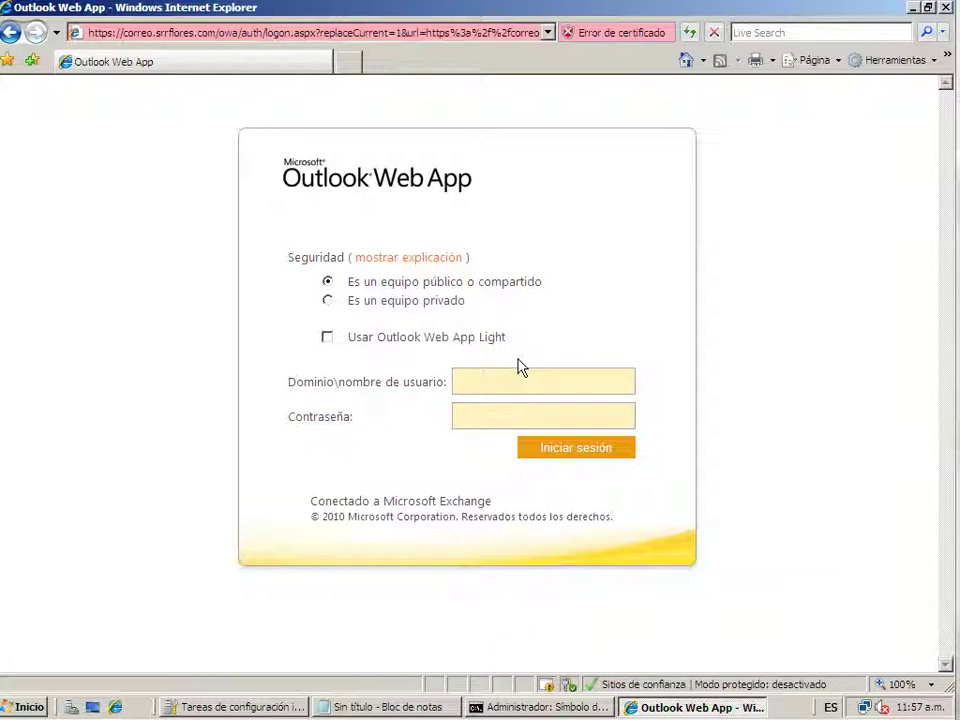
Sign in to Outlook Web App with the SRRFLORES domain user name and its password
key("Tab")
type("********")
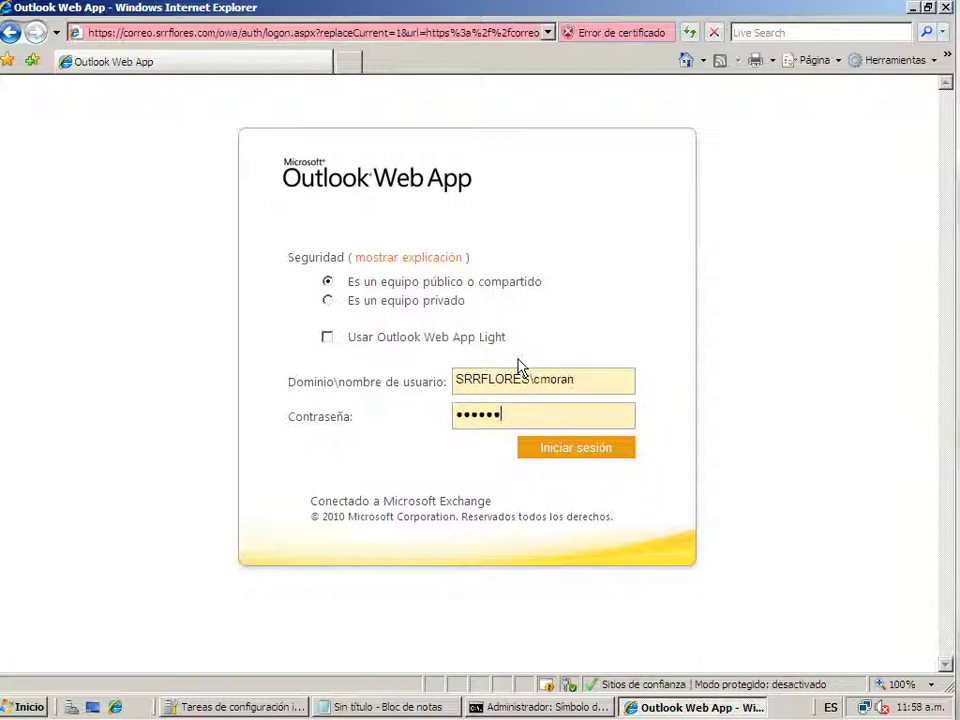
type("***")
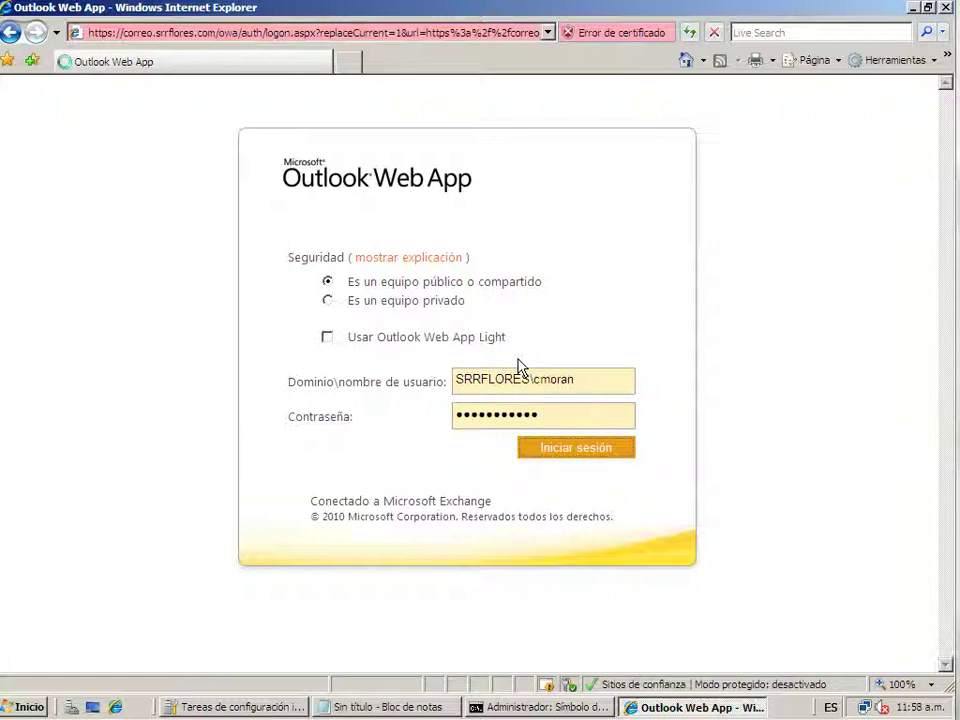
left_click(620, 460)
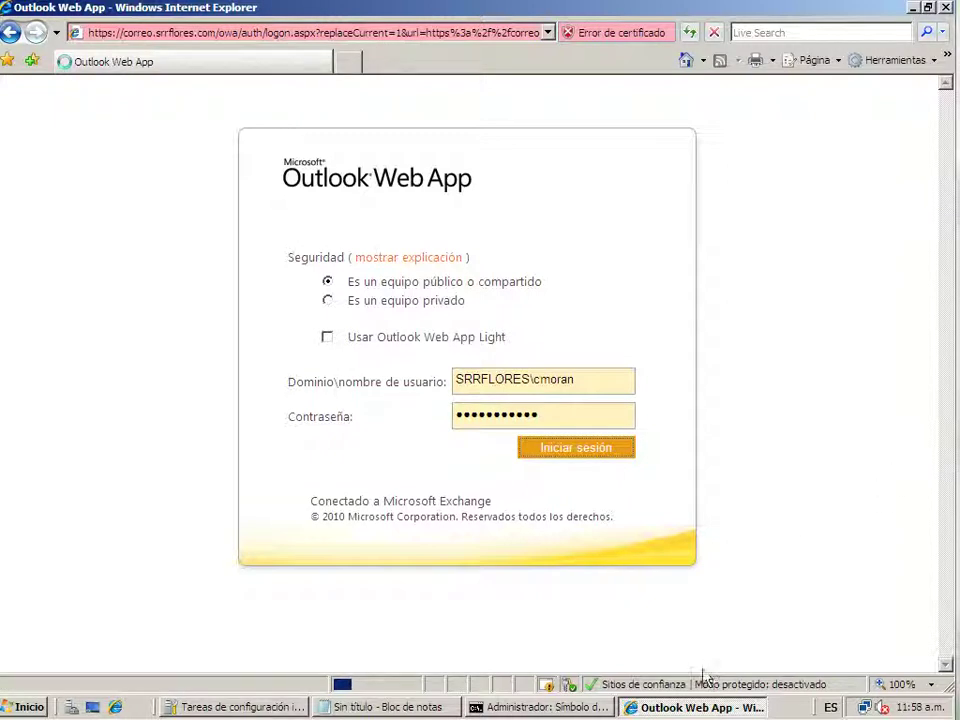
Close the command prompt window and begin closing the untitled Notepad window
left_click(540, 707)
right_click(562, 707)
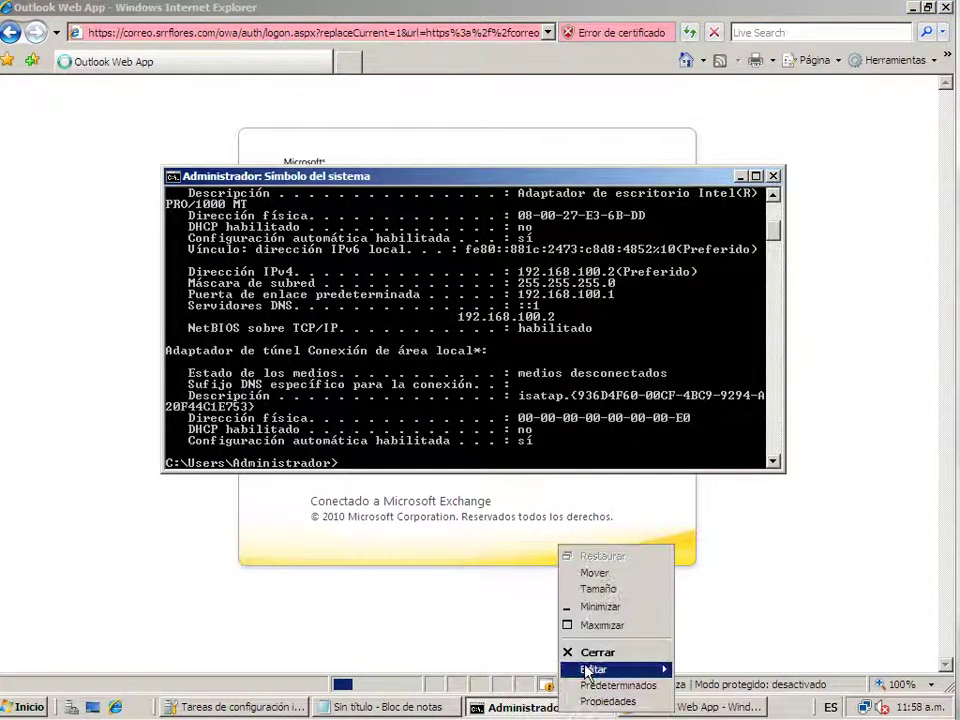
left_click(597, 652)
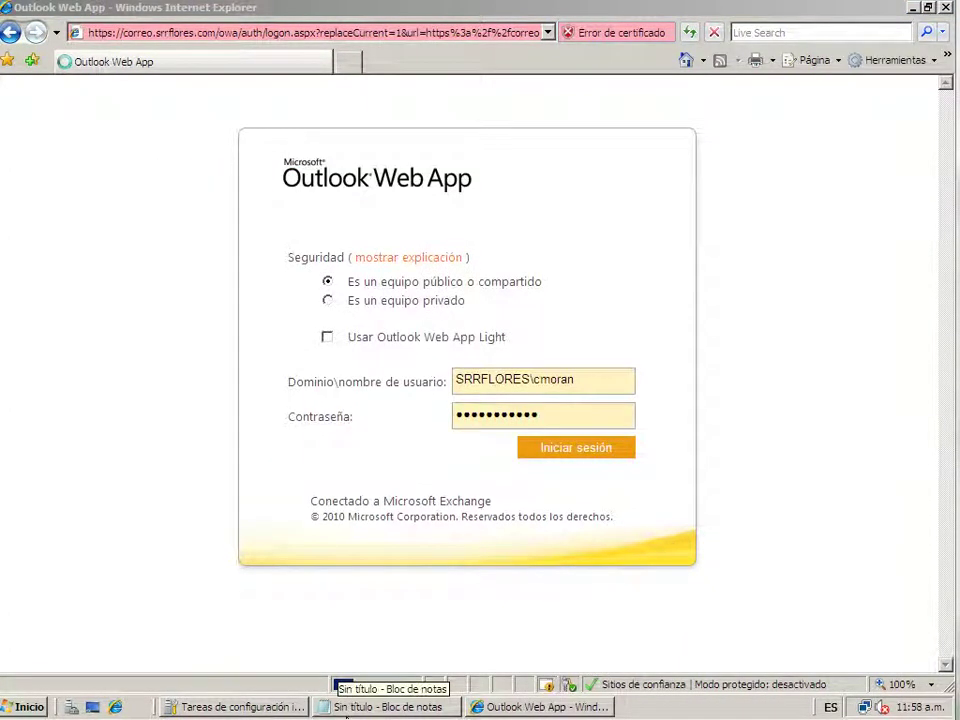
right_click(350, 707)
left_click(392, 696)
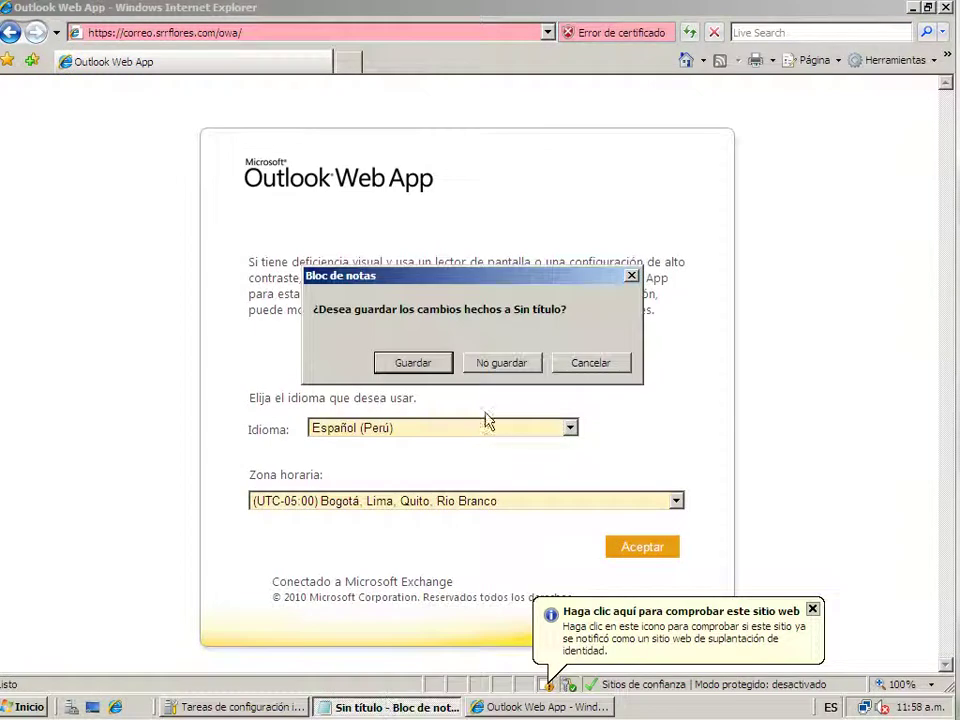
Discard Notepad's notes, confirm Español (Perú) with the Bogotá, Lima, Quito, Rio Branco time zone
left_click(500, 364)
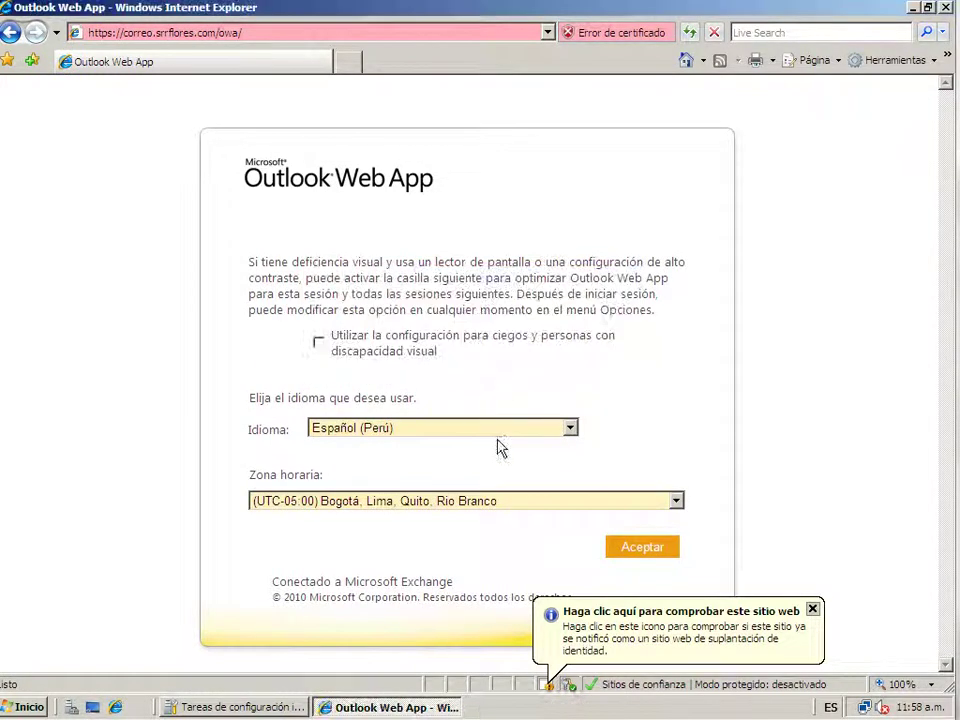
left_click(813, 611)
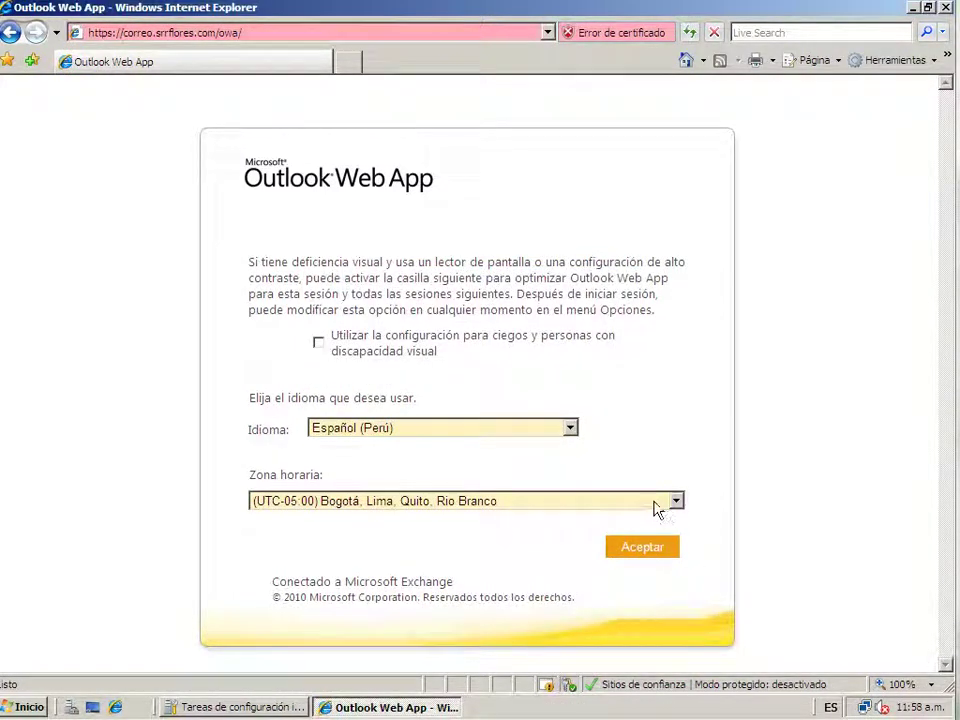
left_click(676, 504)
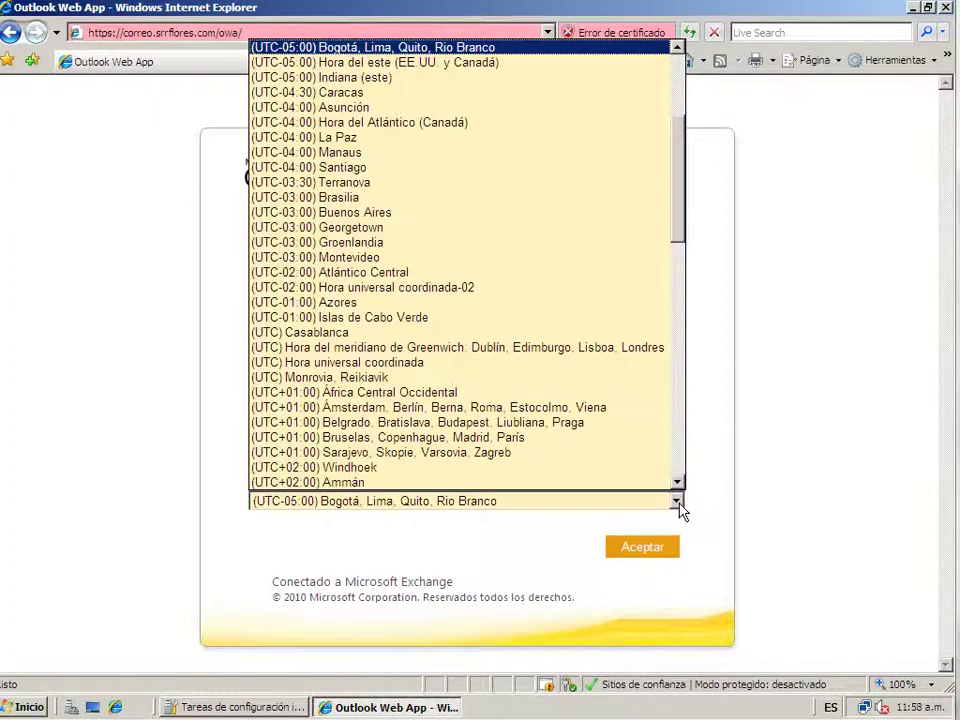
scroll(585, 232, "up", 5)
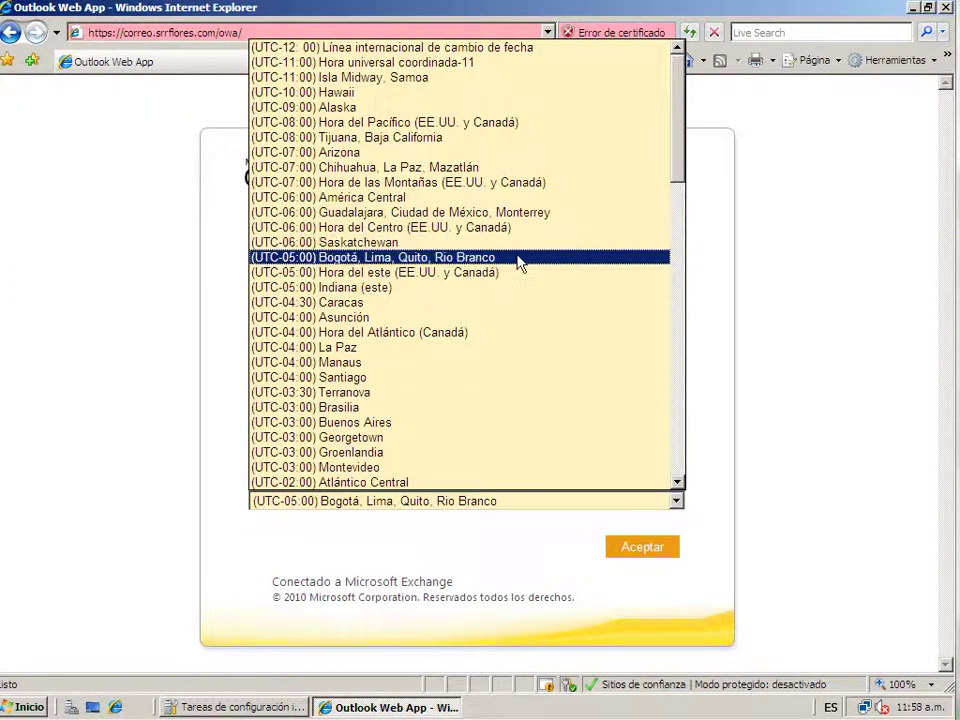
left_click(520, 259)
left_click(637, 550)
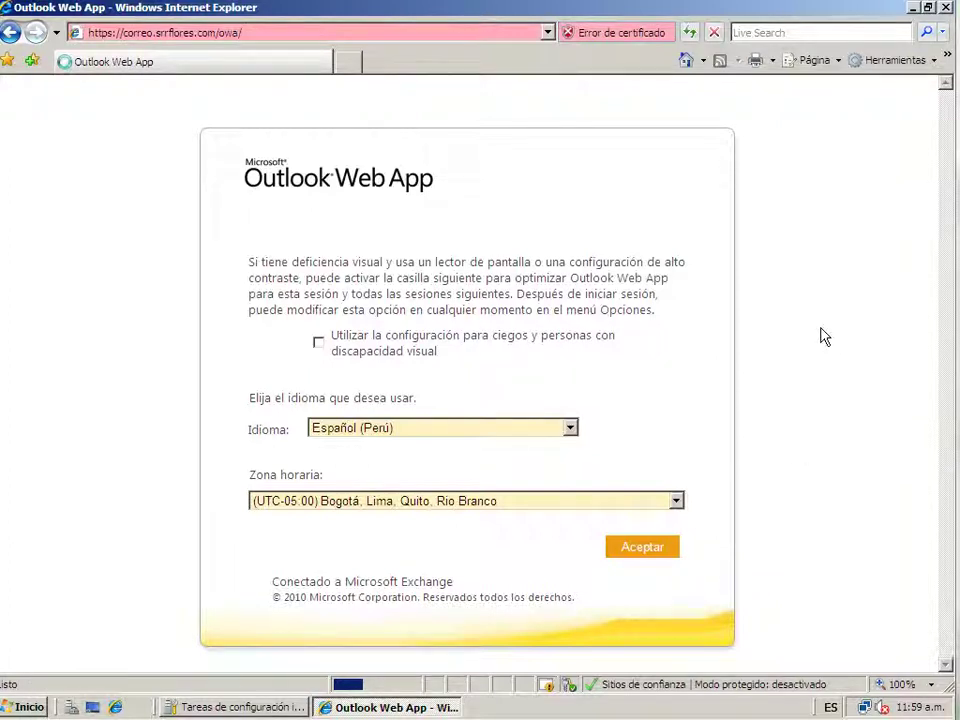
left_click(378, 709)
left_click(386, 709)
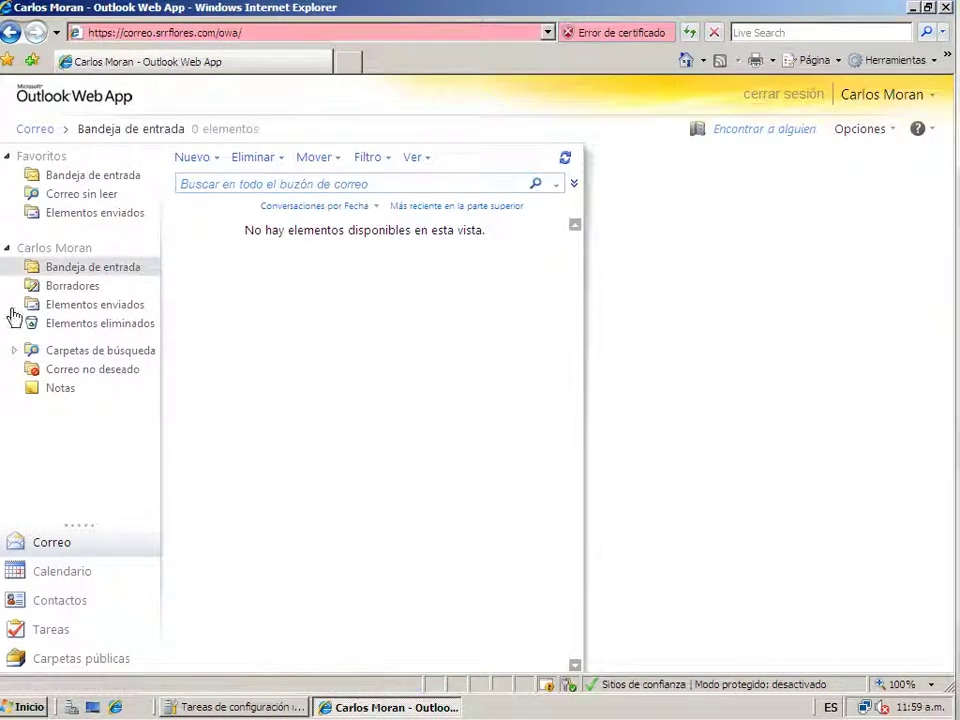
Select Bandeja de entrada under Favoritos, then close the Outlook Web App window
left_click(118, 176)
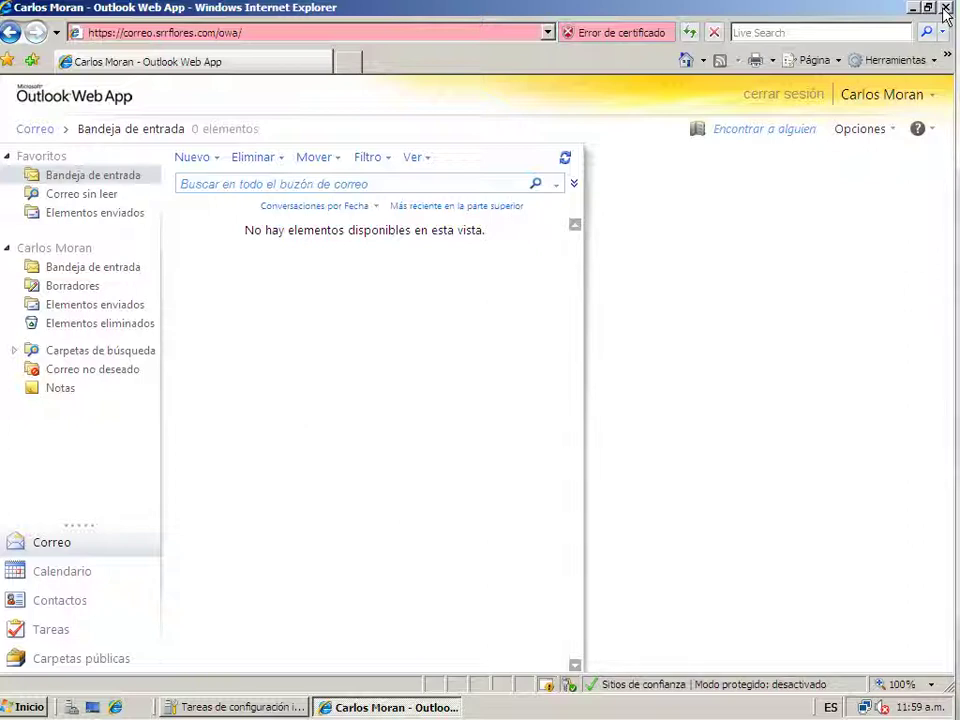
left_click(945, 8)
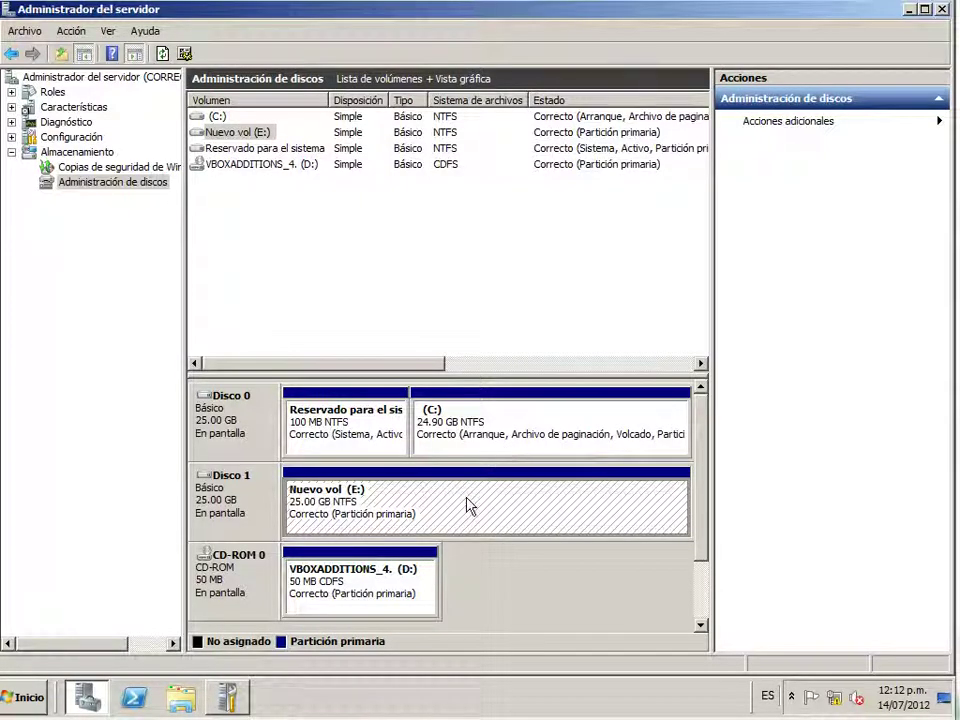
Minimize Server Manager and start Exchange Management Console from the Start menu
left_click(908, 10)
left_click(40, 690)
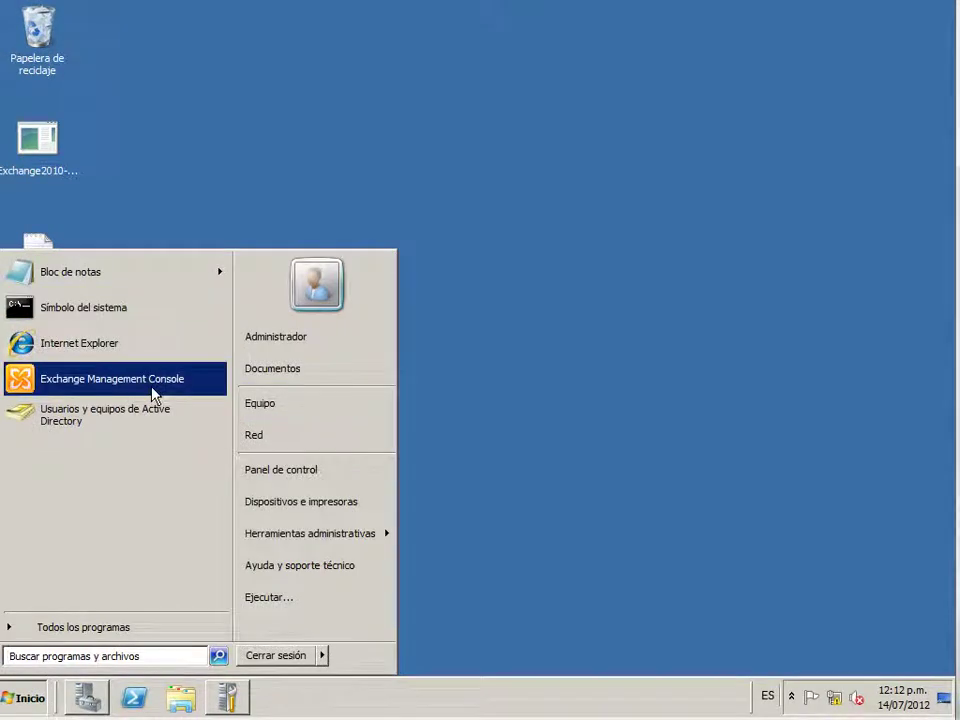
left_click(155, 392)
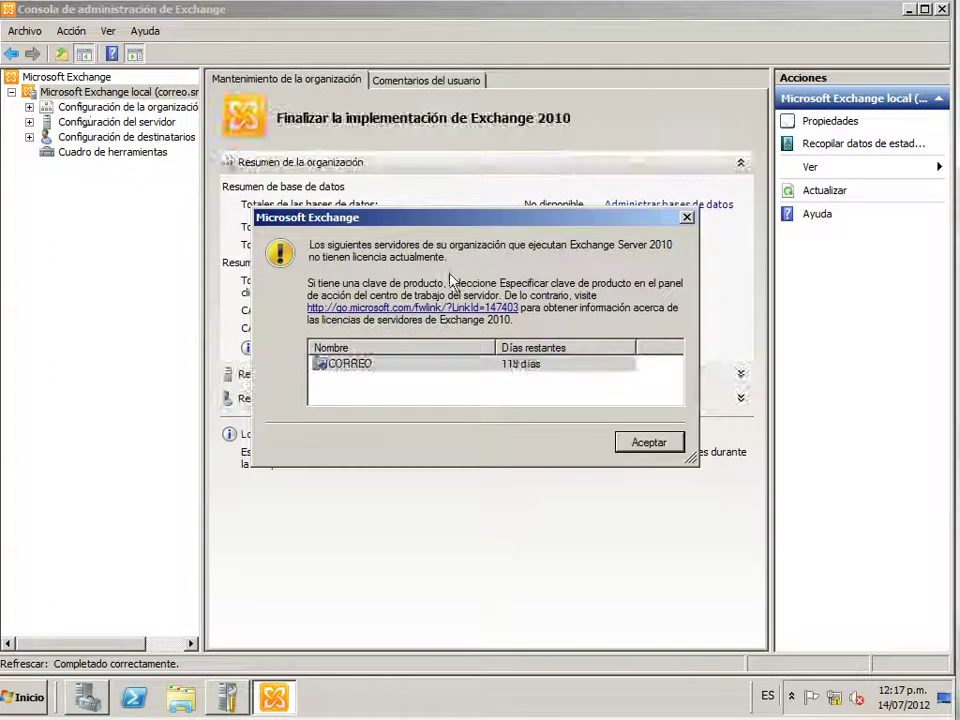
Dismiss the licence notice and open Configuración de la organización > Buzón
left_click(621, 443)
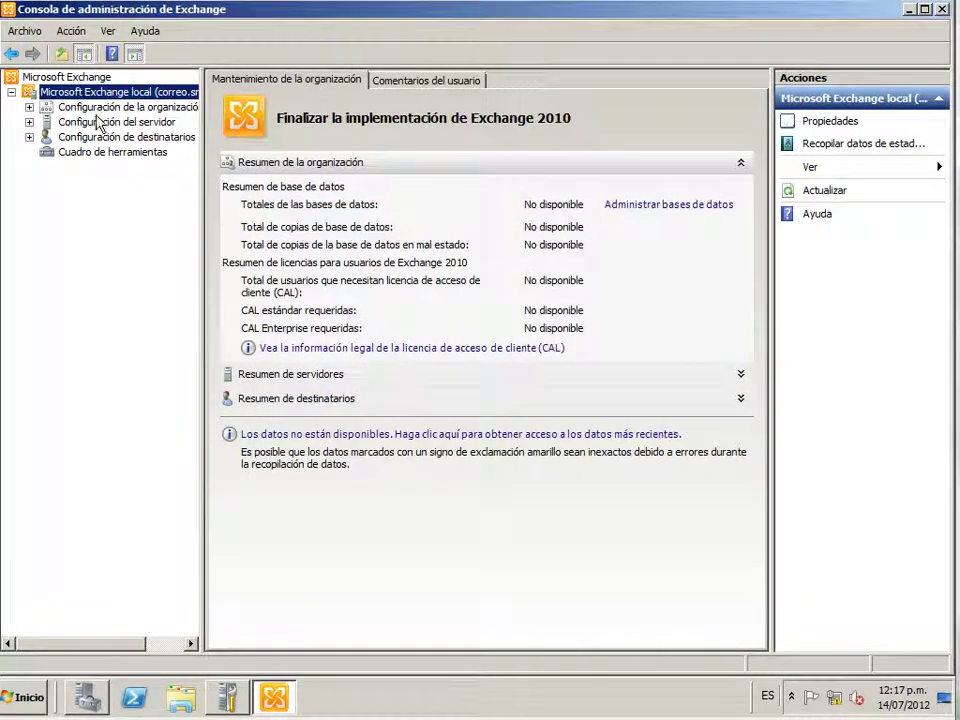
left_click(126, 107)
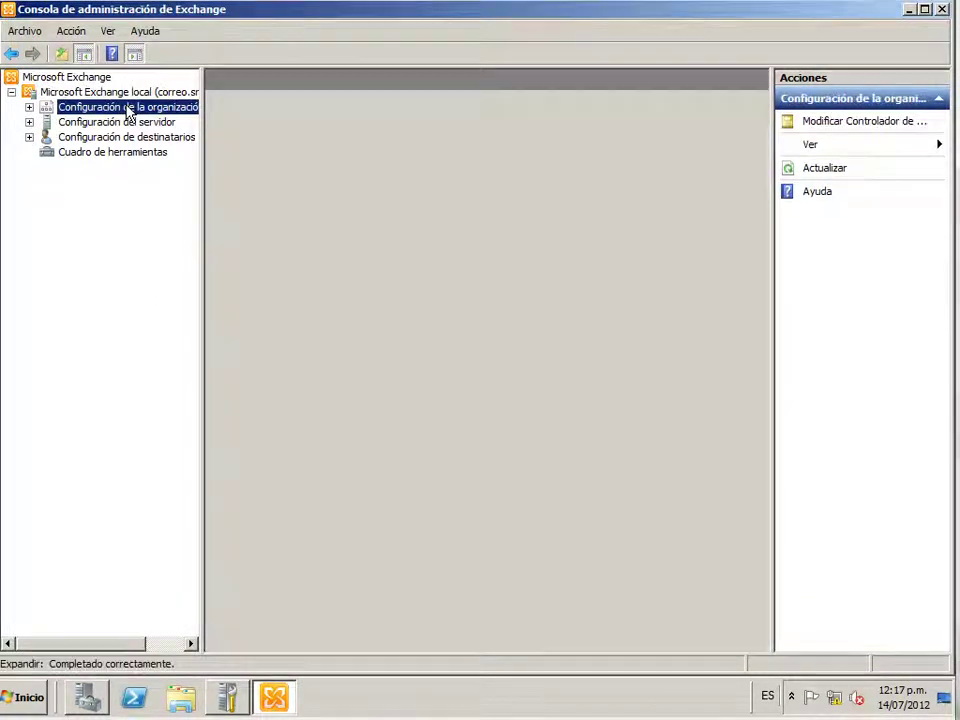
left_click(29, 107)
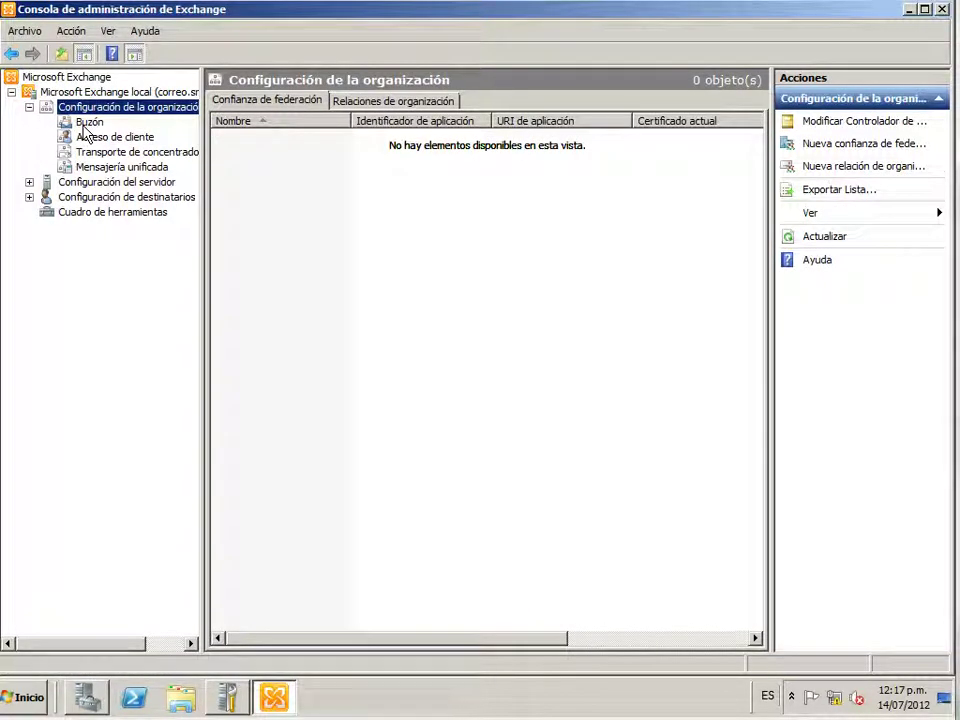
left_click(86, 123)
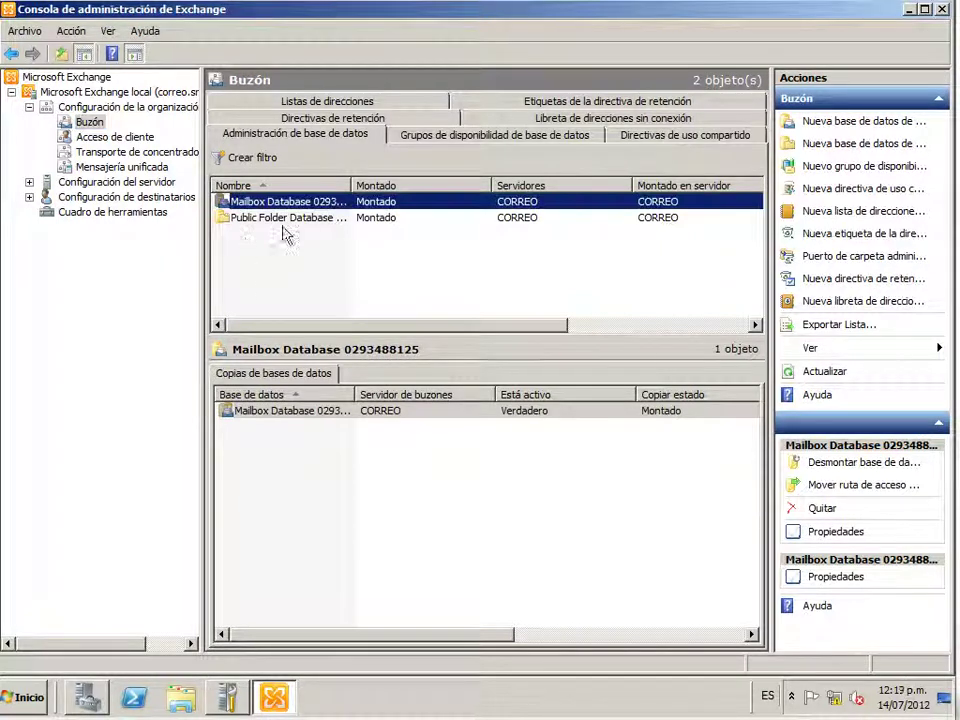
right_click(268, 203)
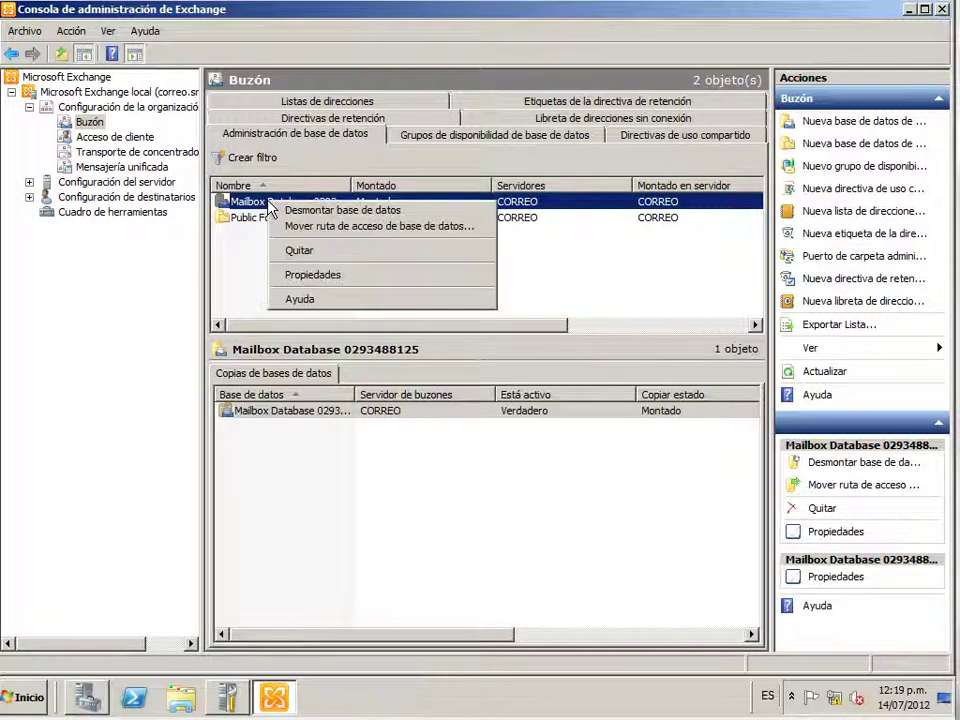
left_click(322, 230)
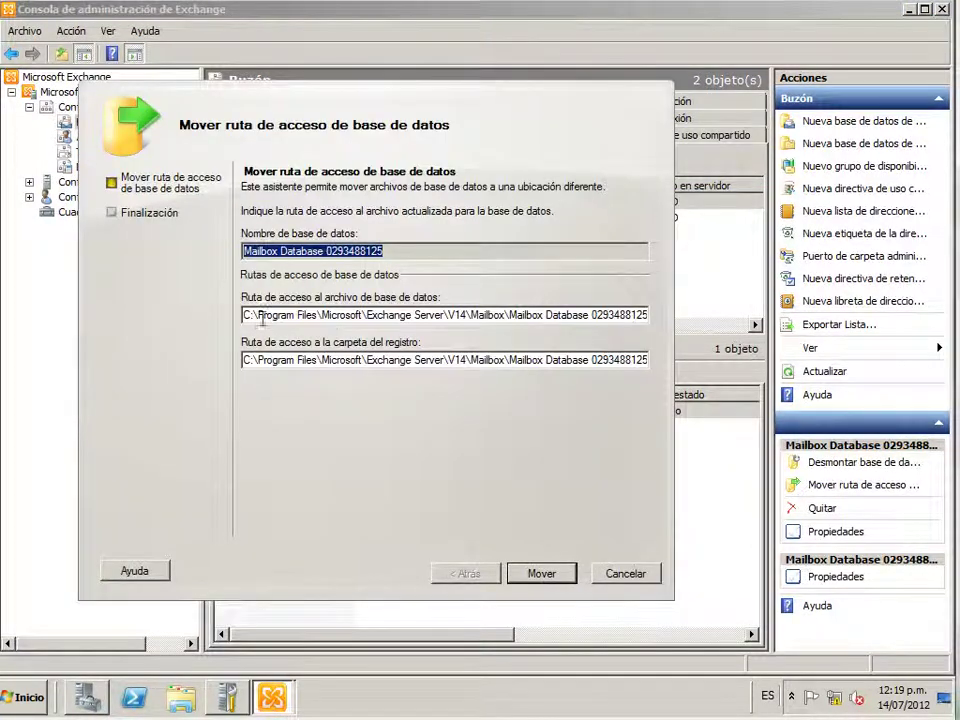
left_click_drag(247, 319, 553, 323)
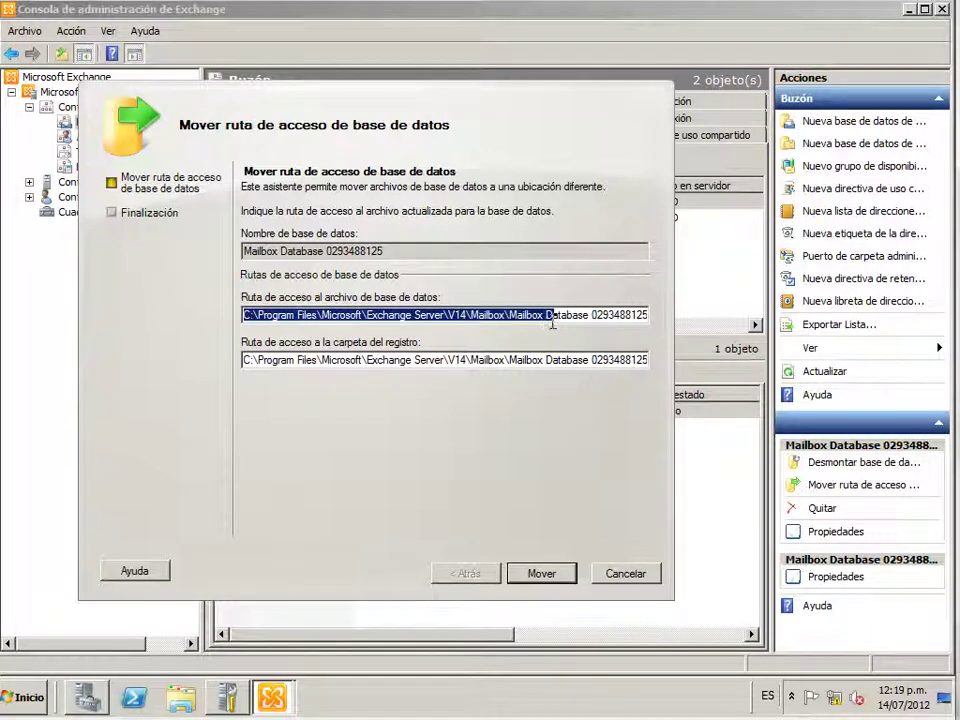
mouse_move(511, 318)
left_mouse_down()
mouse_move(660, 322)
mouse_move(214, 321)
mouse_move(505, 325)
left_mouse_up()
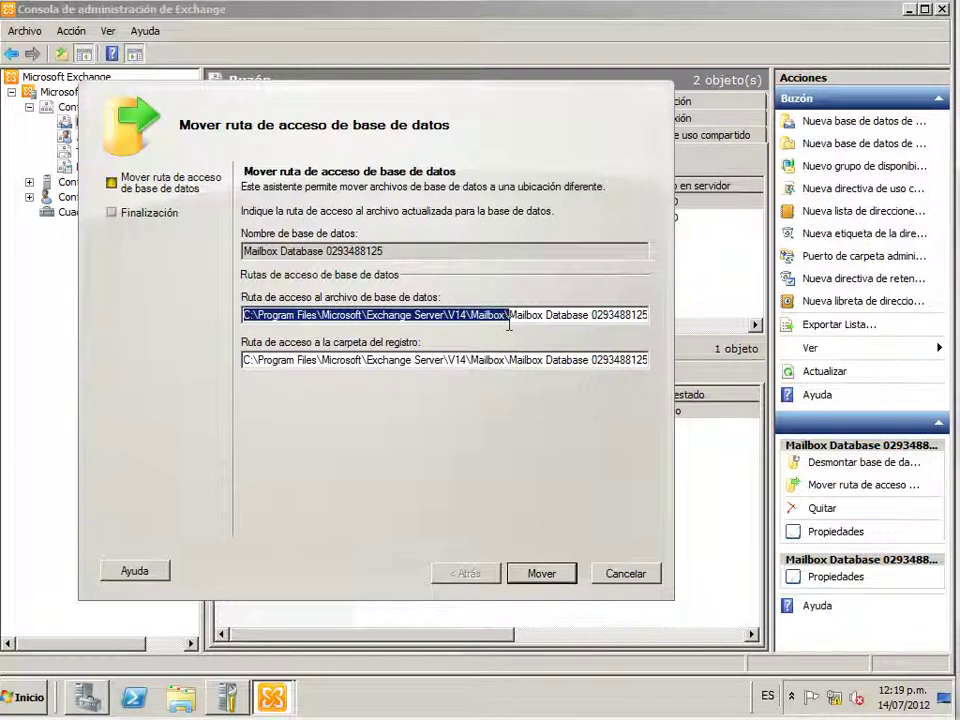
left_click(22, 697)
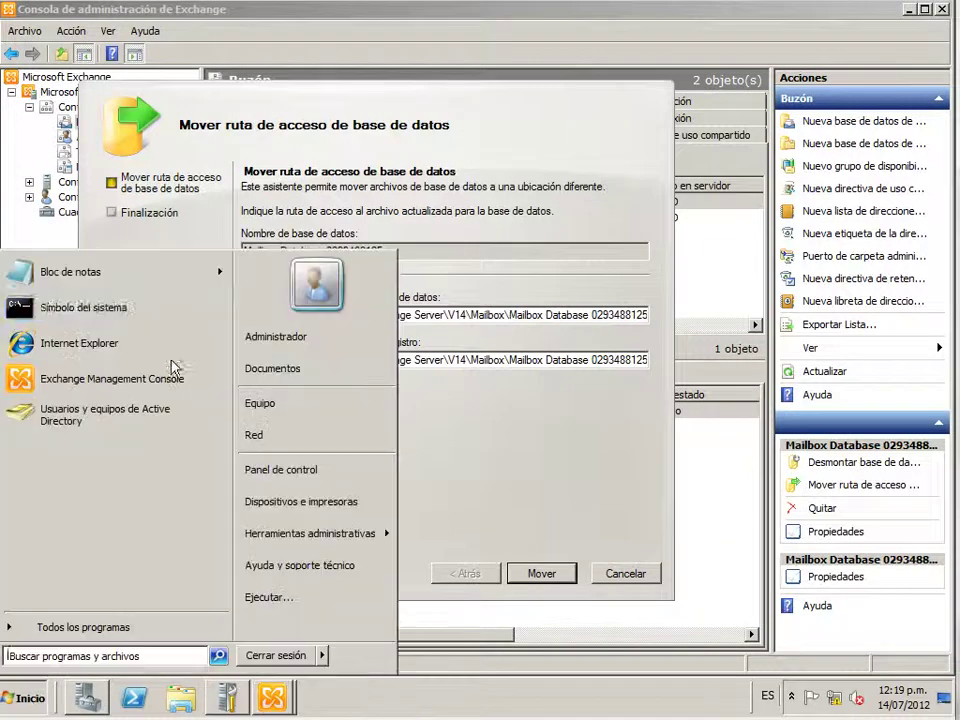
key("Escape")
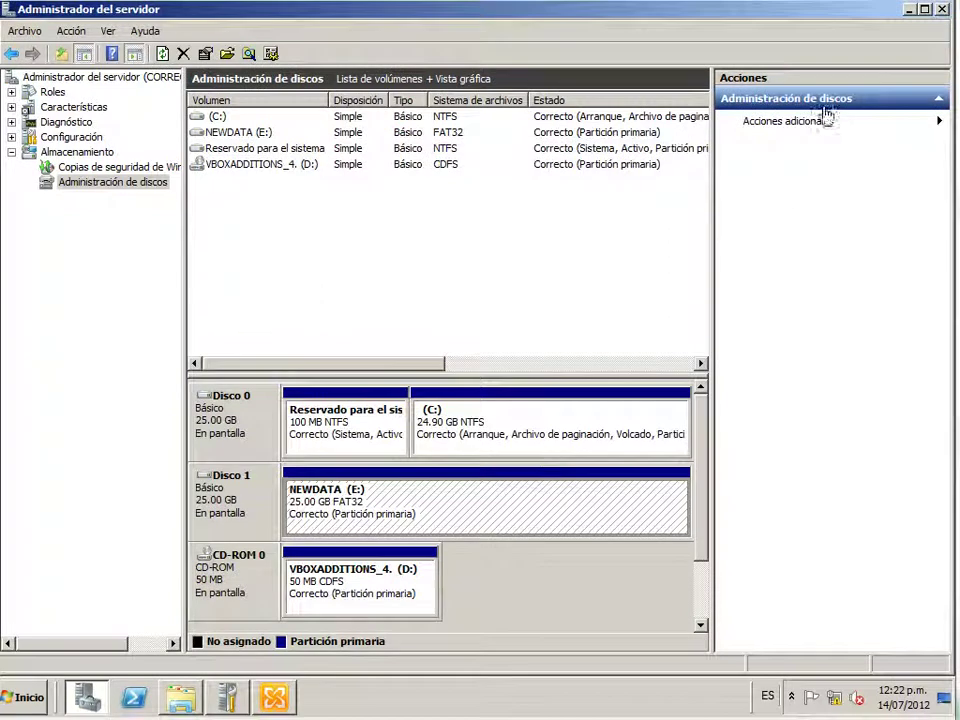
Switch to Exchange Management Console and open Equipo from the Start menu
key("alt+Tab")
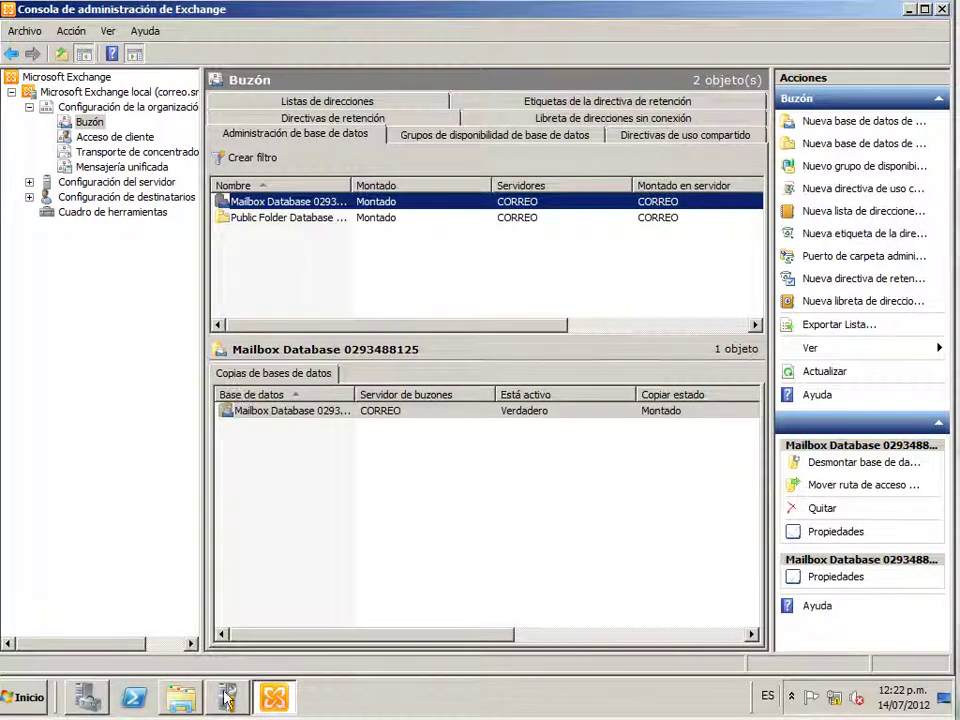
left_click(25, 697)
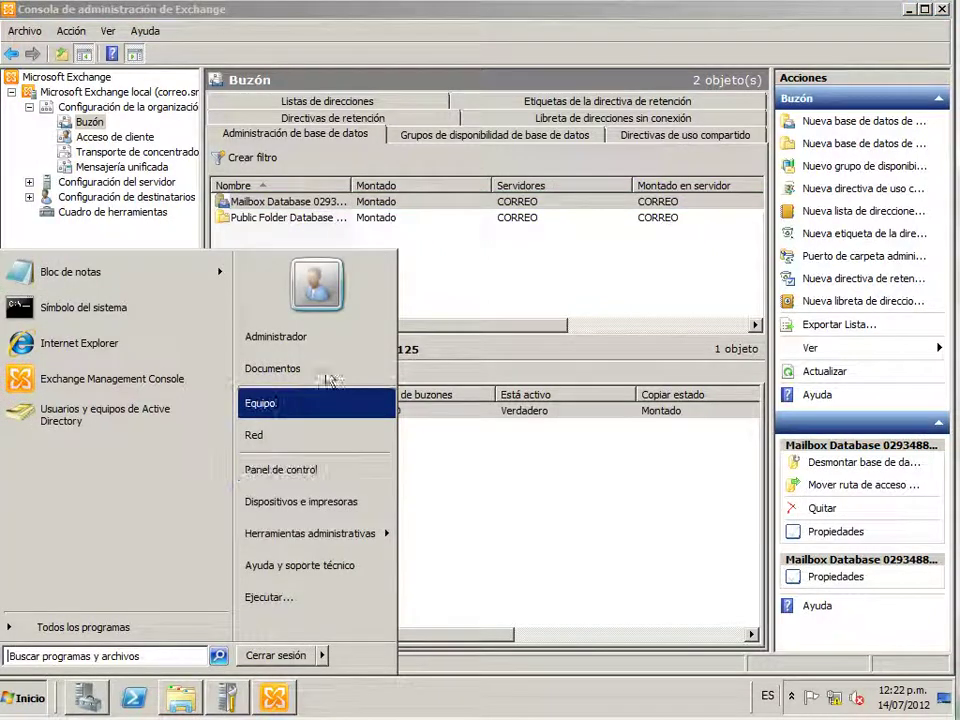
left_click(313, 402)
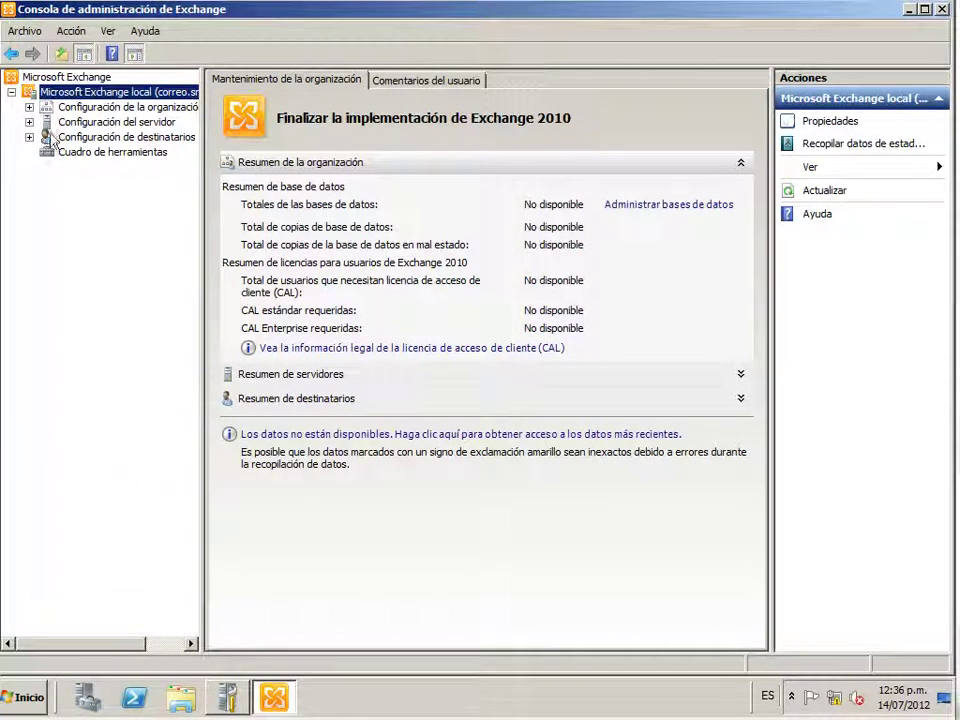
left_click(29, 706)
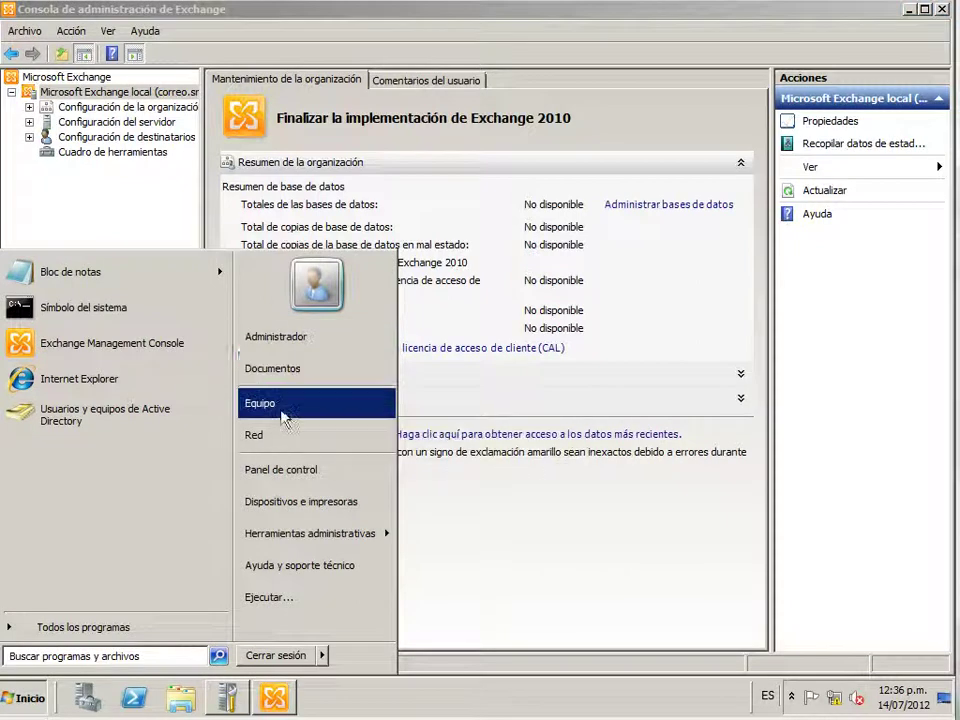
left_click(315, 405)
left_click(649, 203)
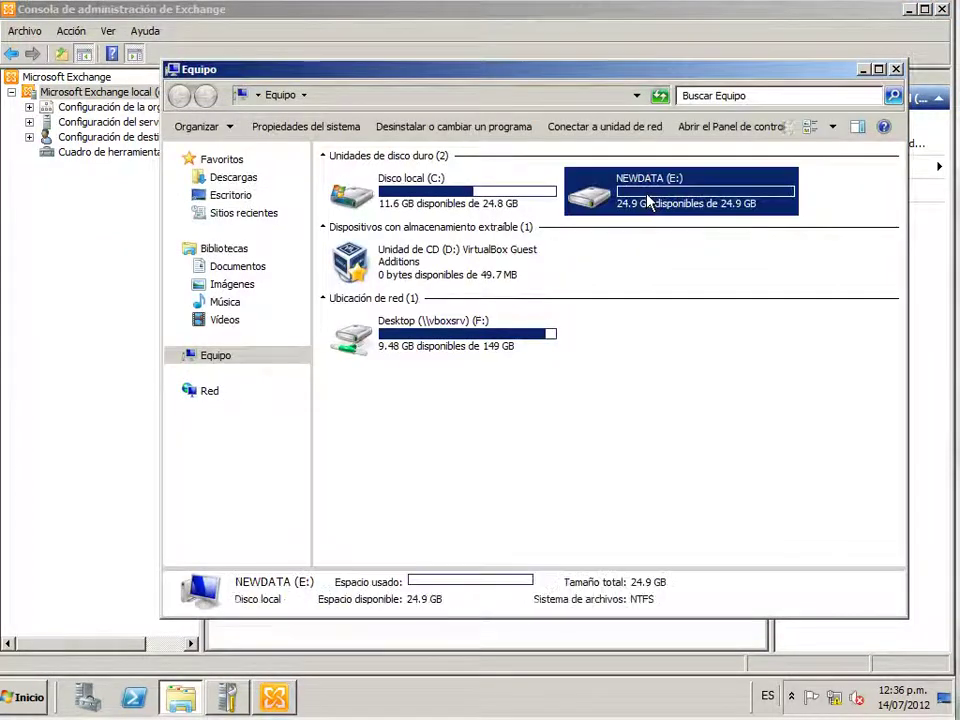
double_click(649, 203)
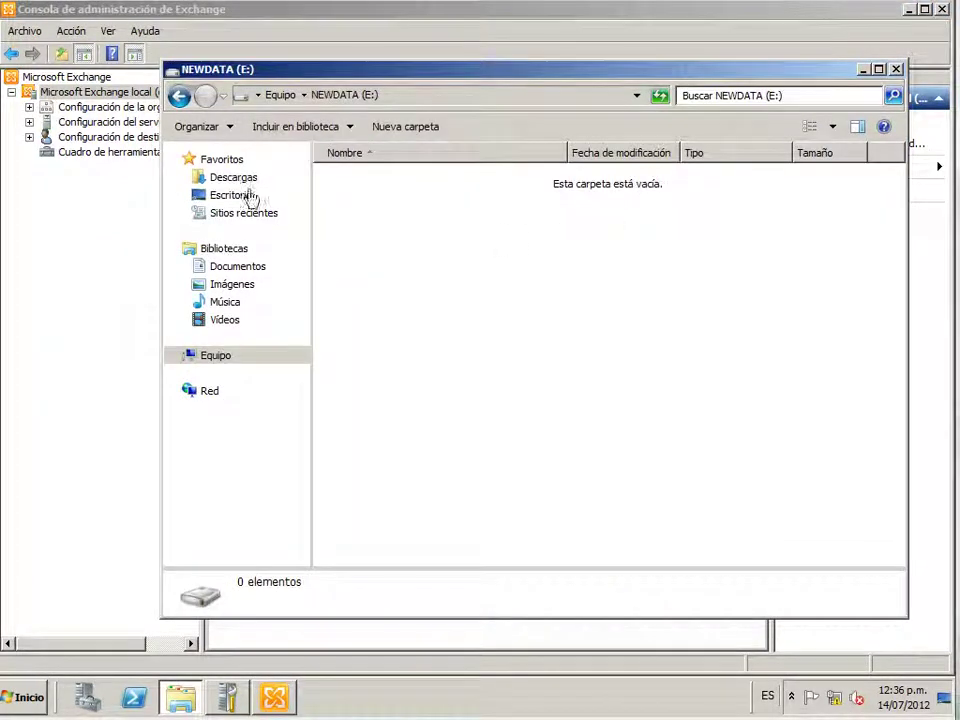
left_click(180, 96)
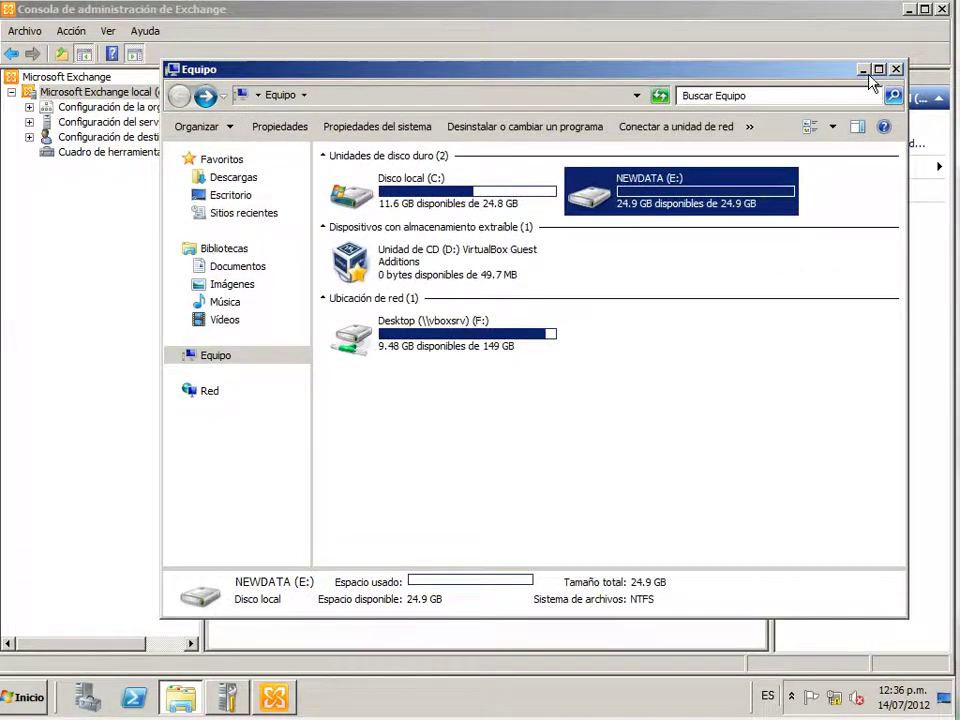
left_click(896, 69)
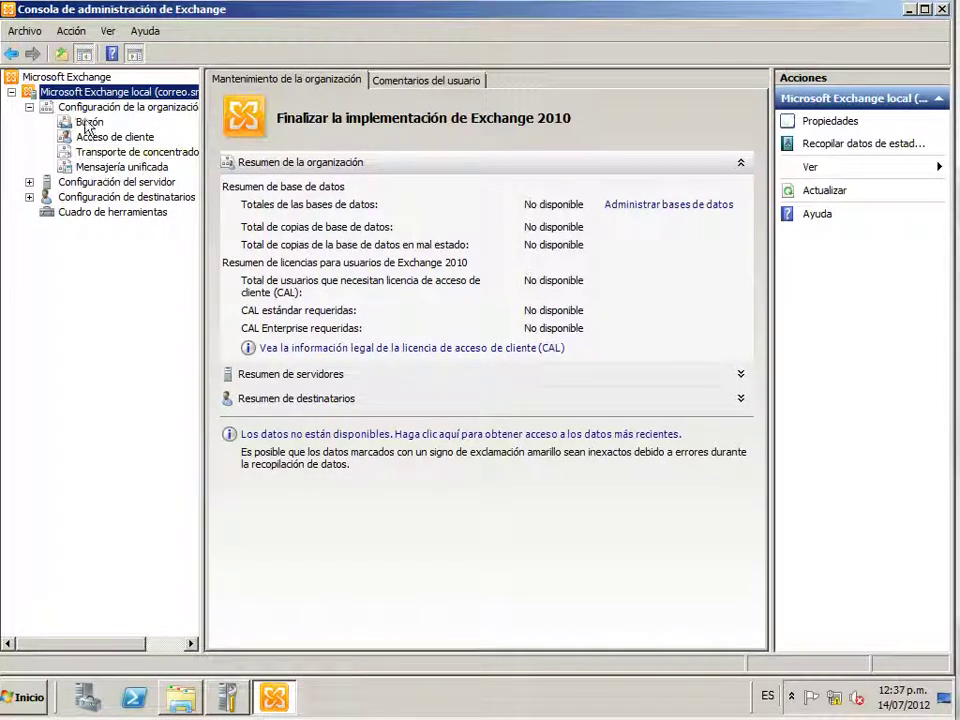
left_click(88, 122)
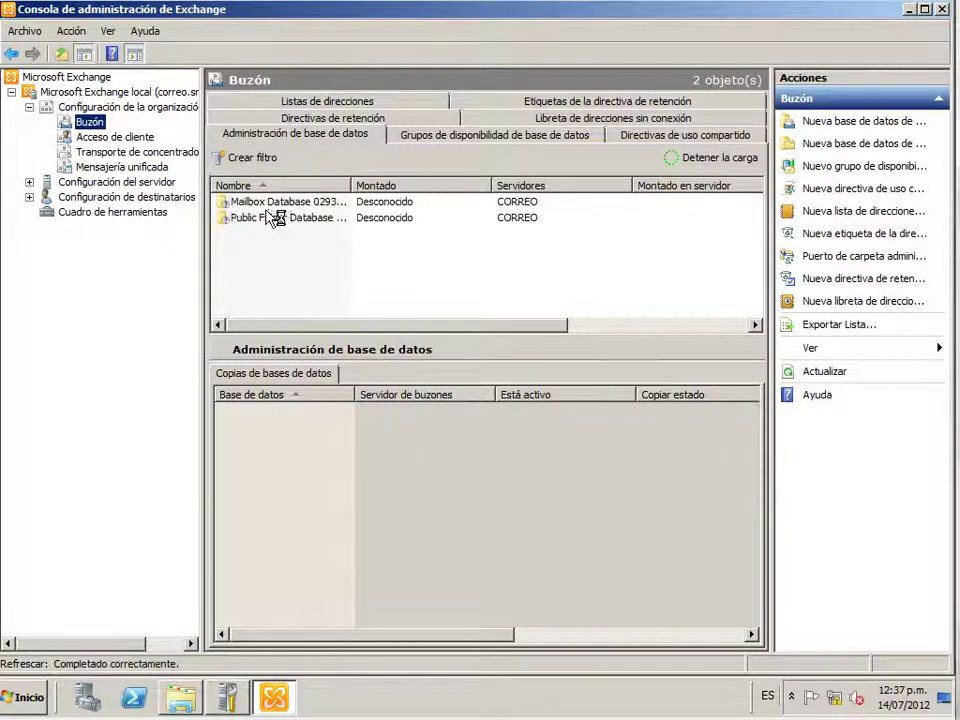
left_click(275, 208)
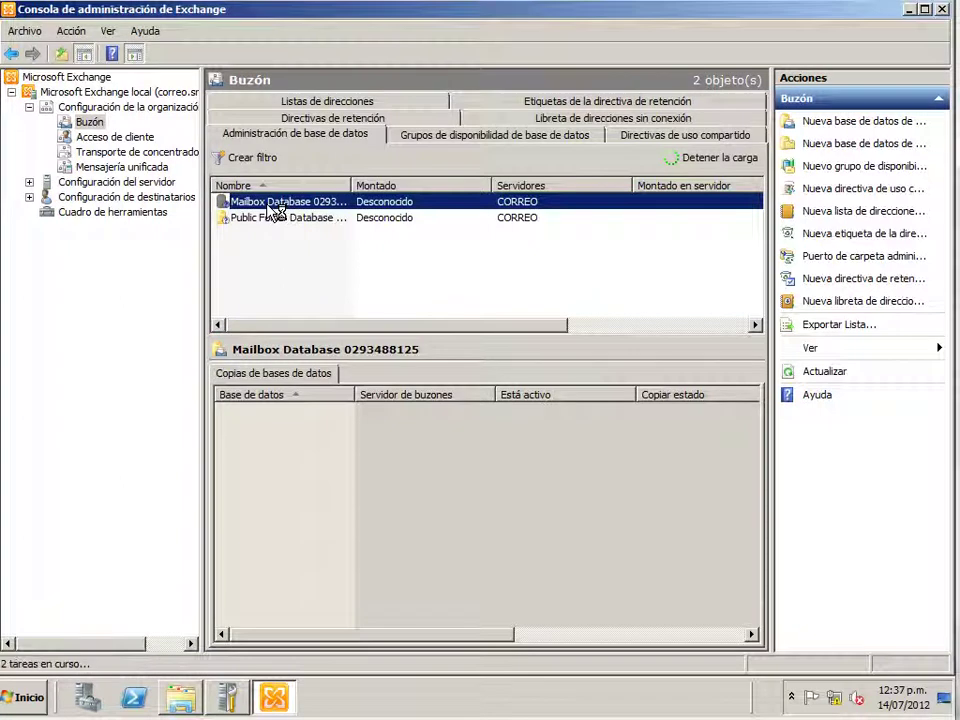
right_click(274, 212)
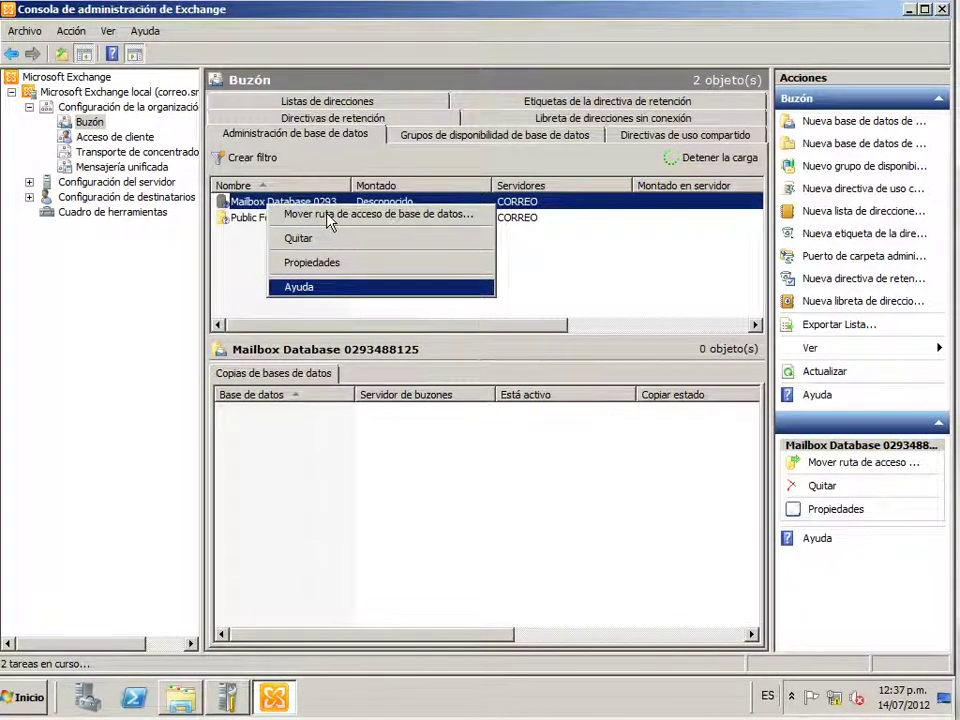
left_click(329, 215)
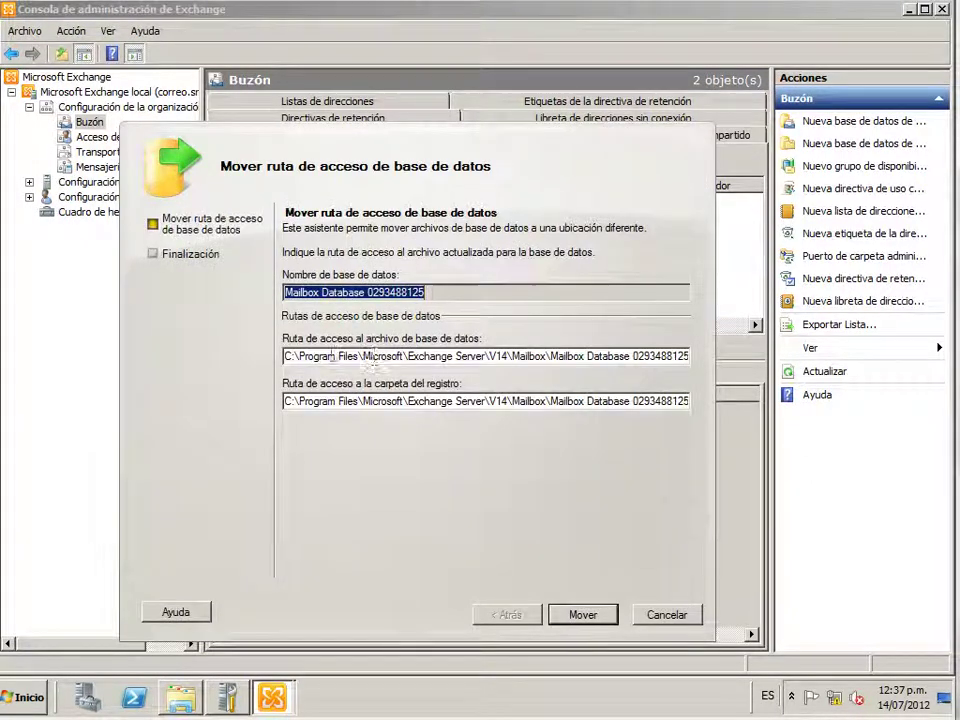
left_click(331, 356)
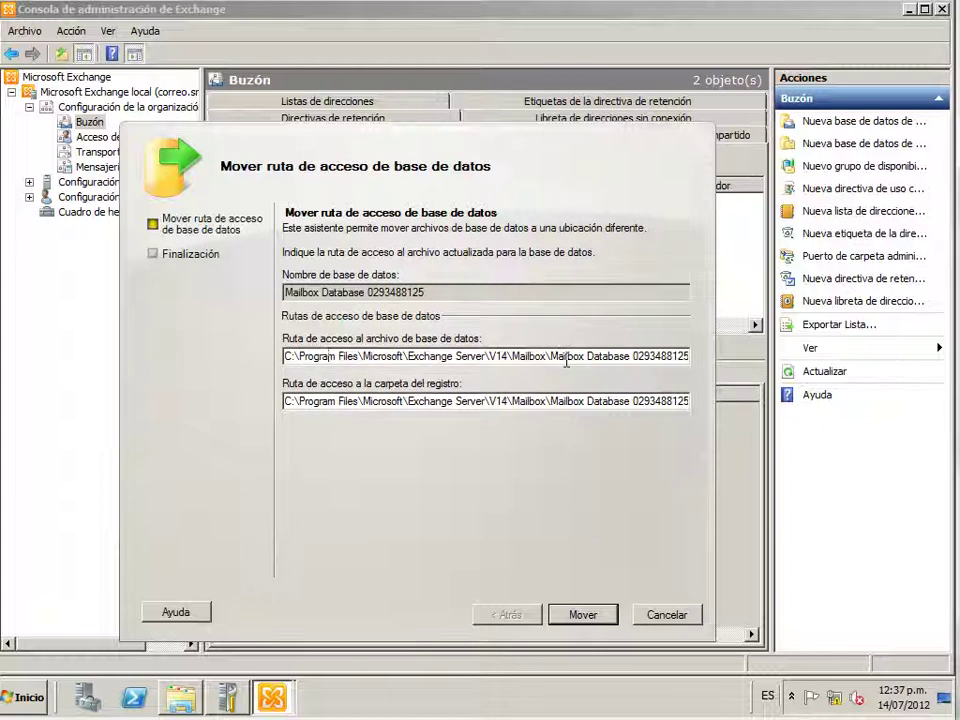
left_click_drag(547, 356, 242, 356)
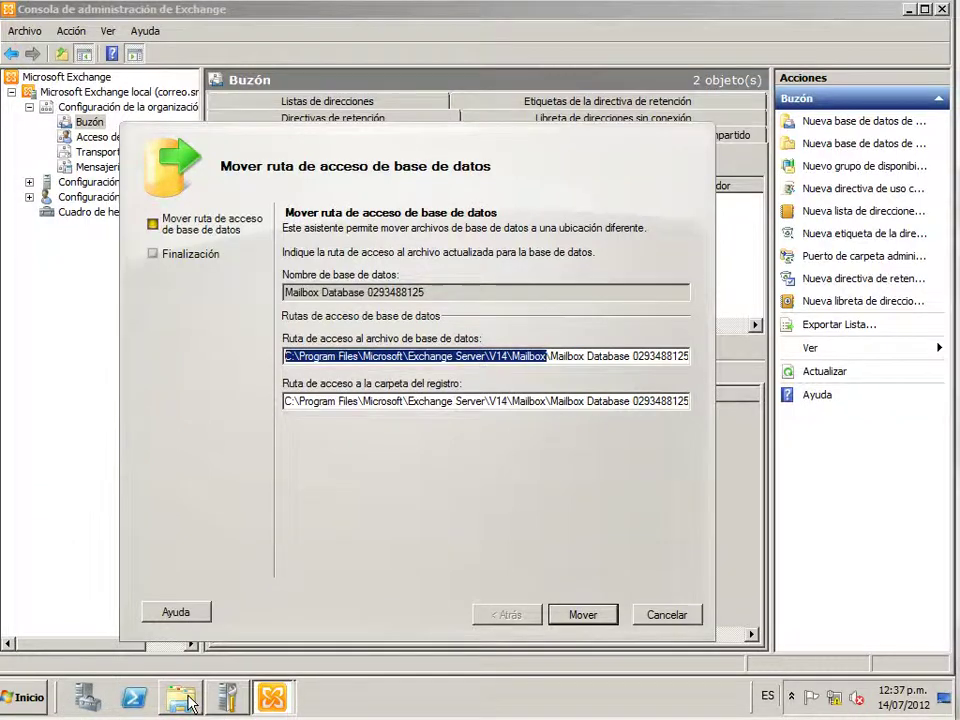
On the NEWDATA (E:) drive, create a Program Files folder
left_click(182, 698)
double_click(649, 201)
left_click_drag(549, 71, 519, 404)
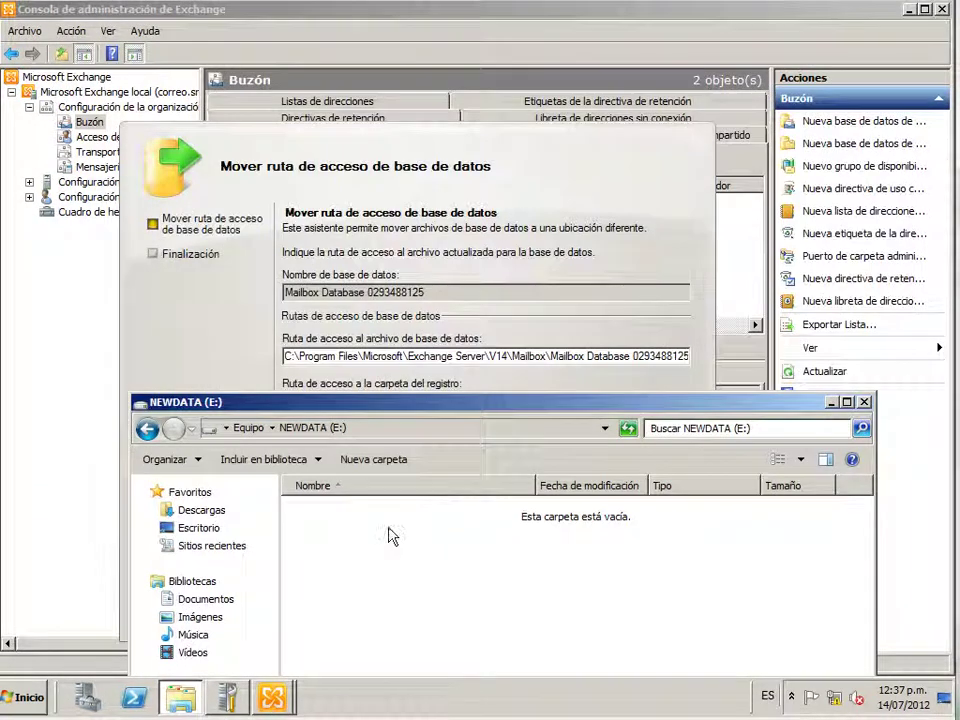
right_click(391, 533)
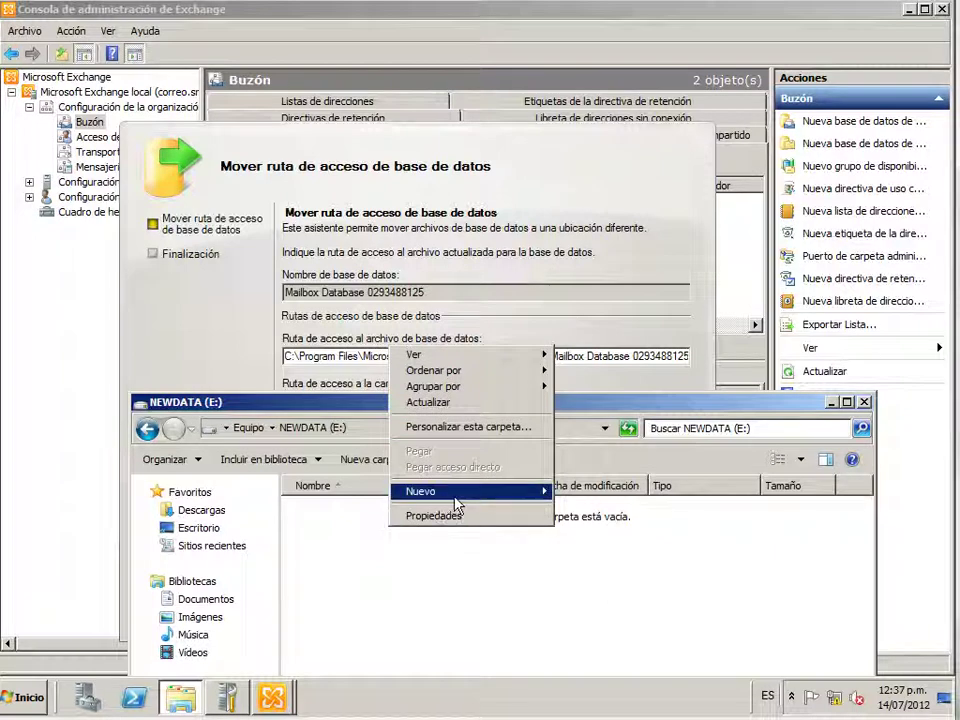
mouse_move(456, 504)
left_click(570, 498)
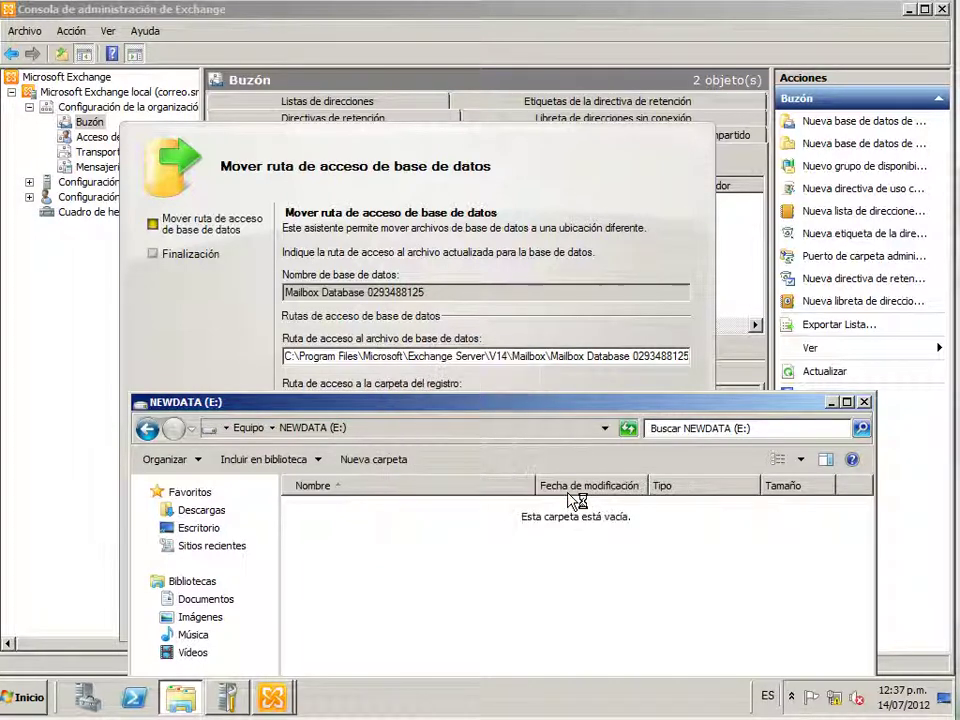
type("P")
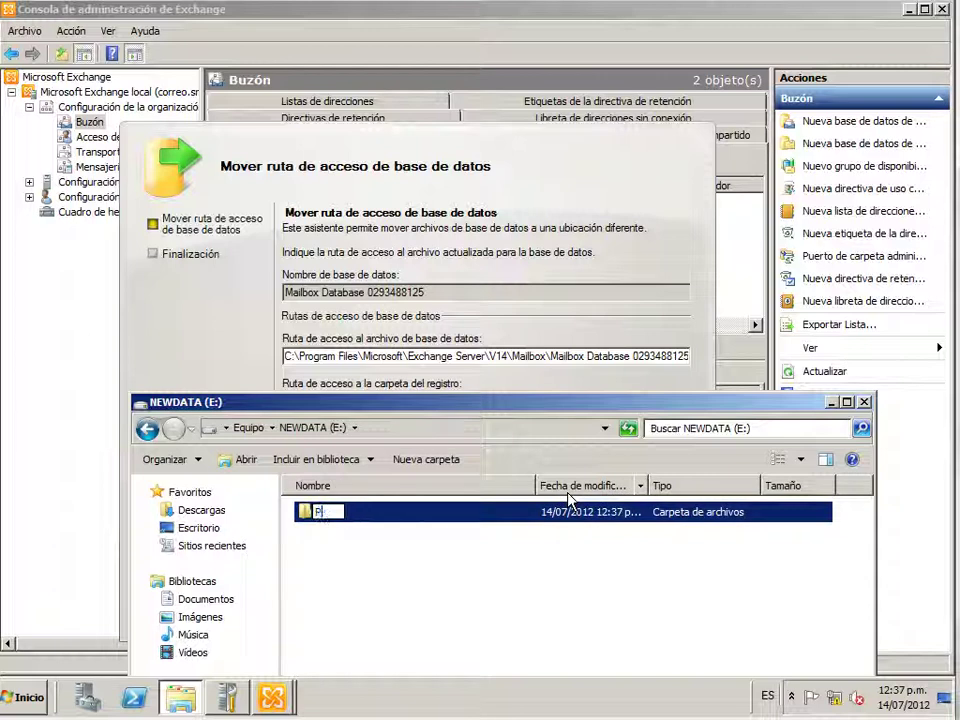
type("rogram")
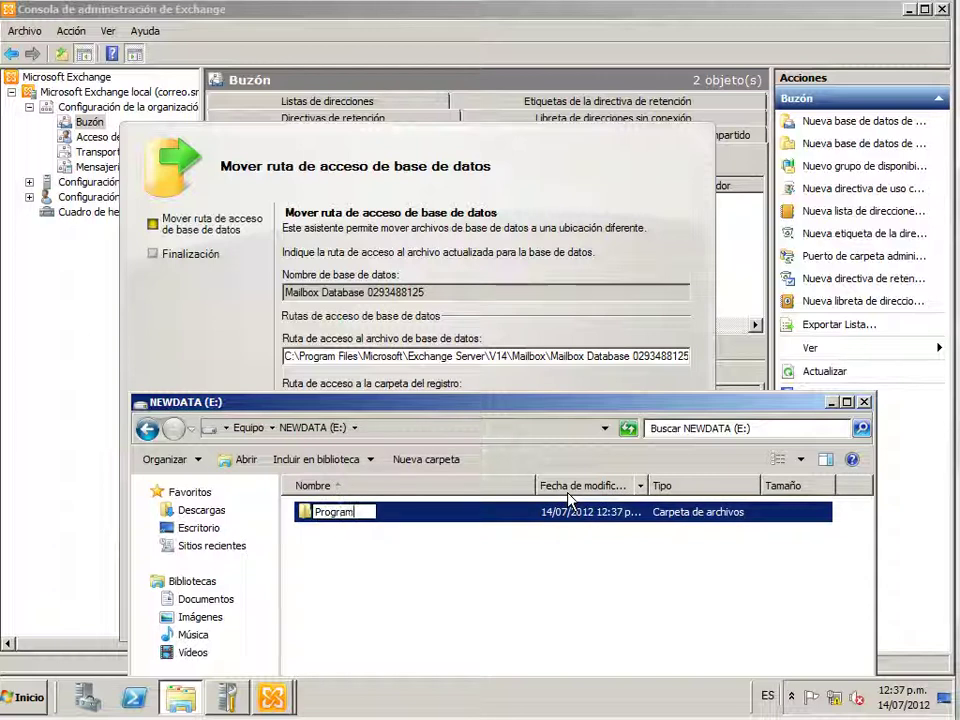
type(" Files")
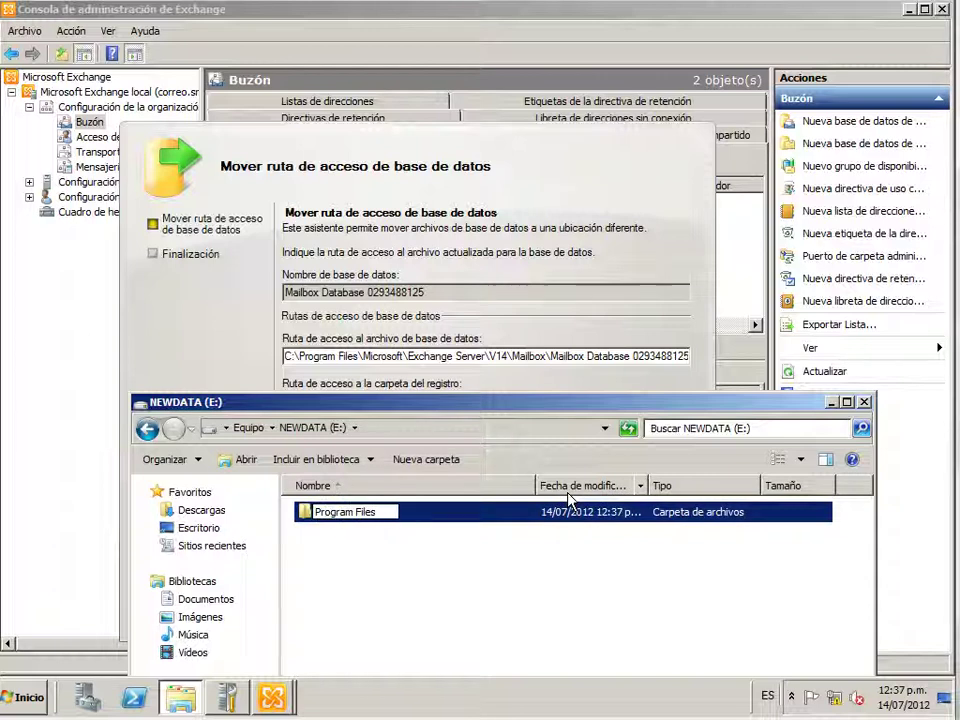
key("Return")
key("Return")
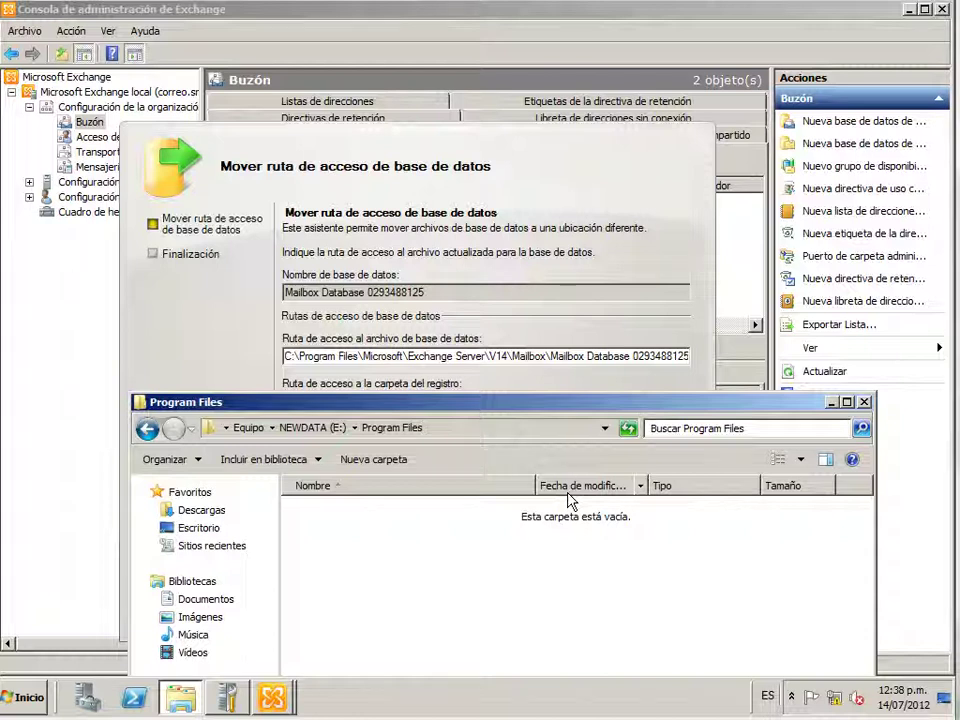
Create a Microsoft folder inside Program Files, and an Exchange Server folder inside it
right_click(559, 568)
mouse_move(662, 527)
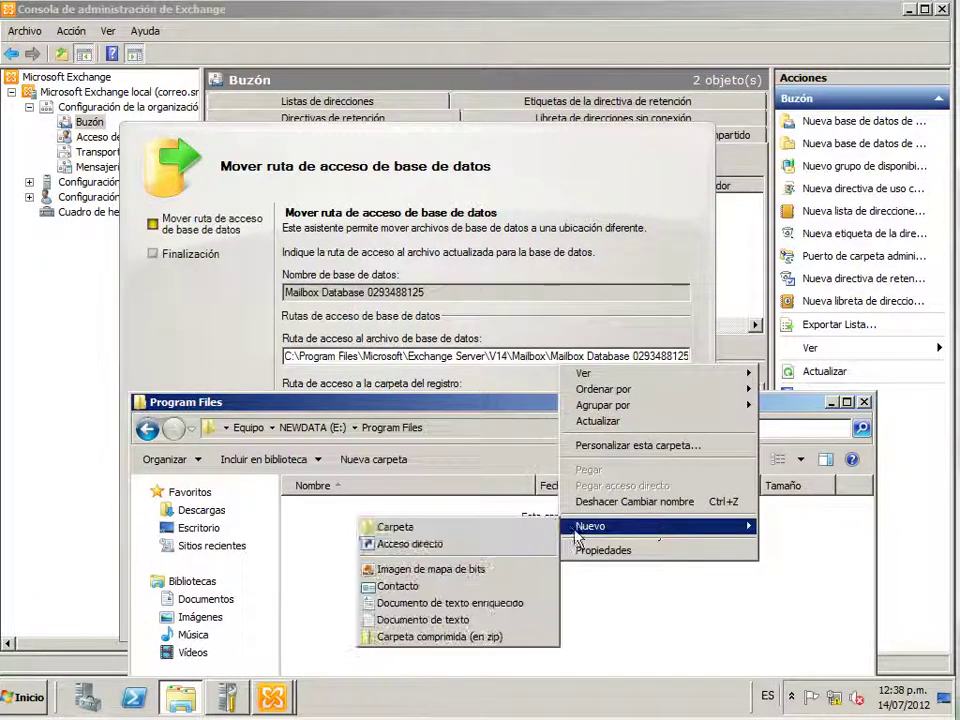
left_click(480, 527)
type("N")
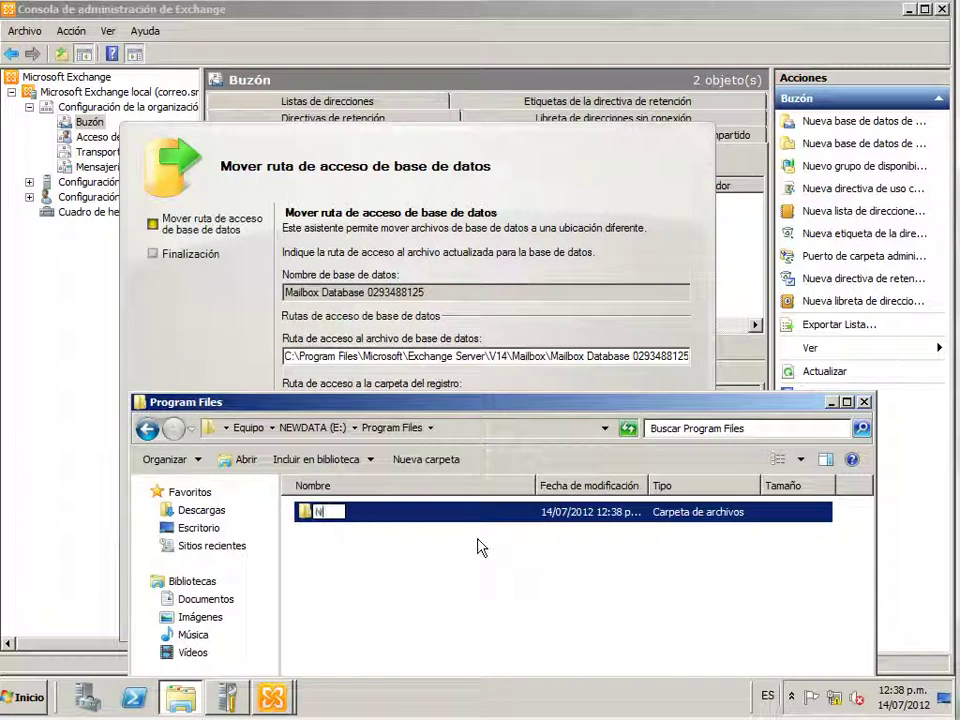
type("icrosoft")
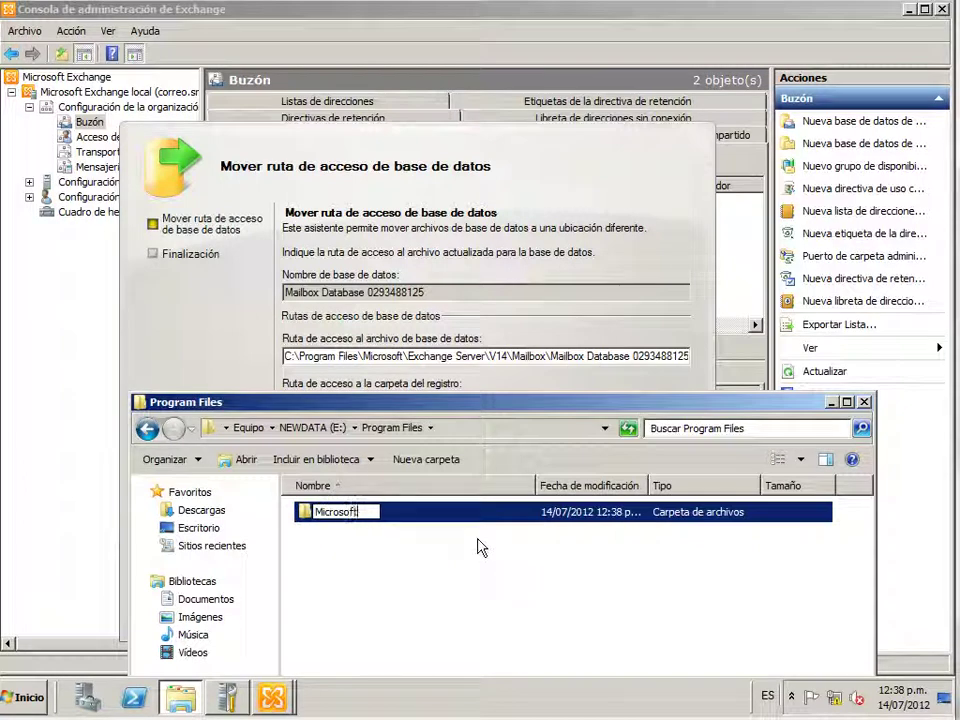
key("Return")
key("Return")
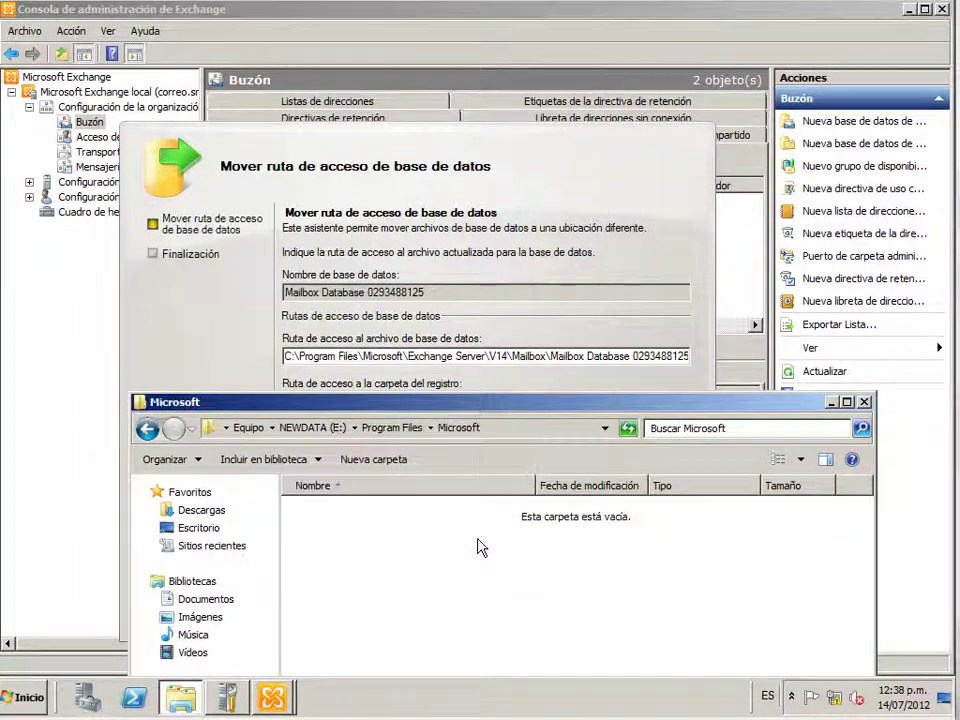
right_click(478, 545)
mouse_move(605, 503)
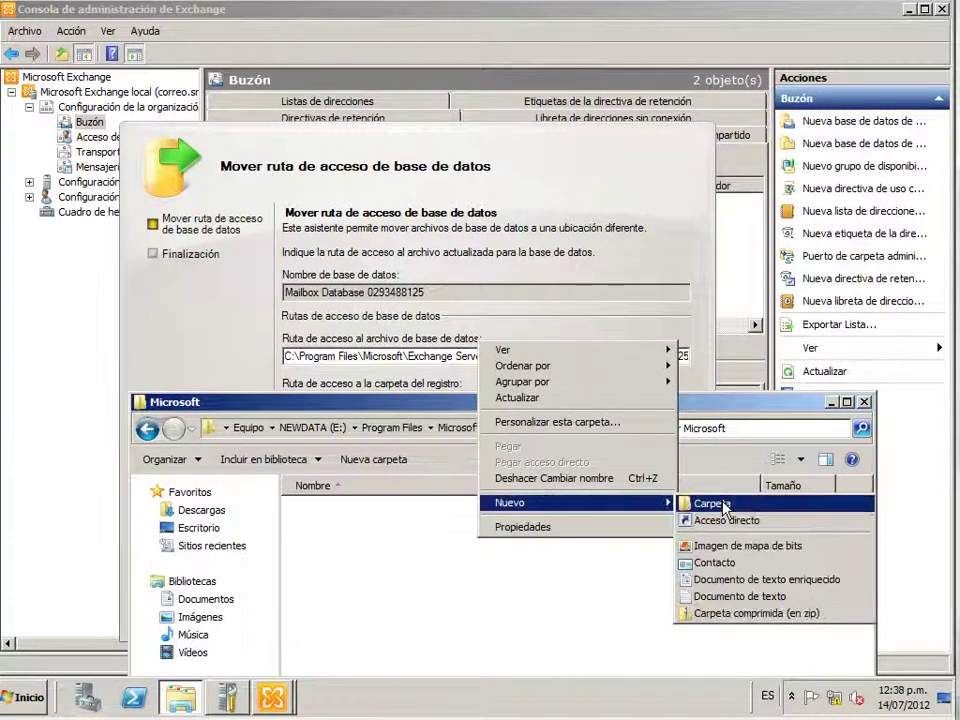
left_click(712, 504)
type("Exchange")
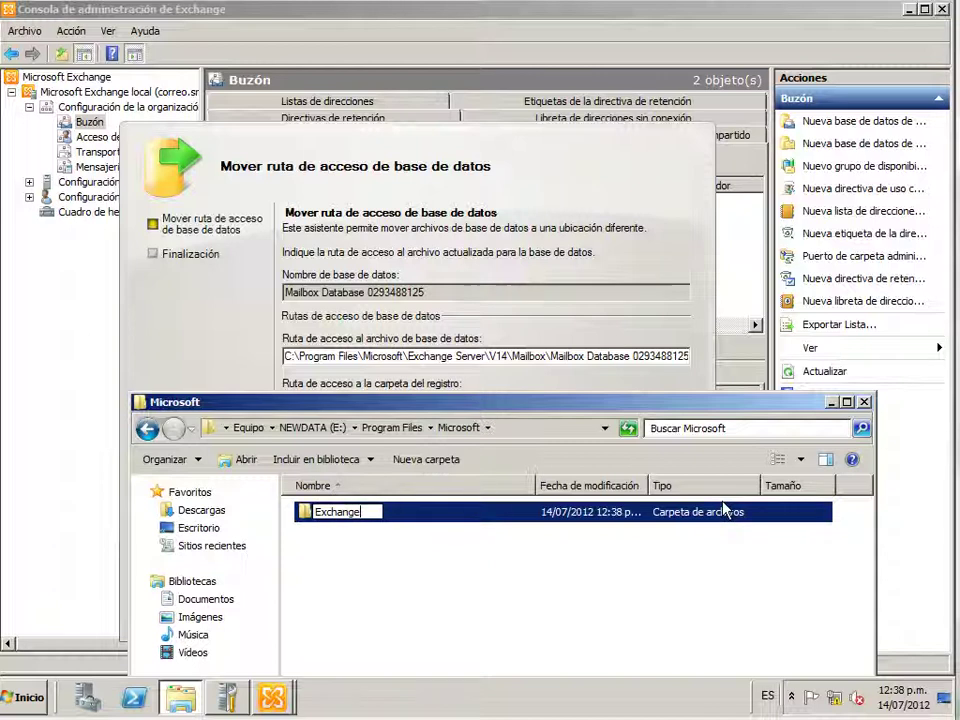
type(" Server")
key("Return")
key("Return")
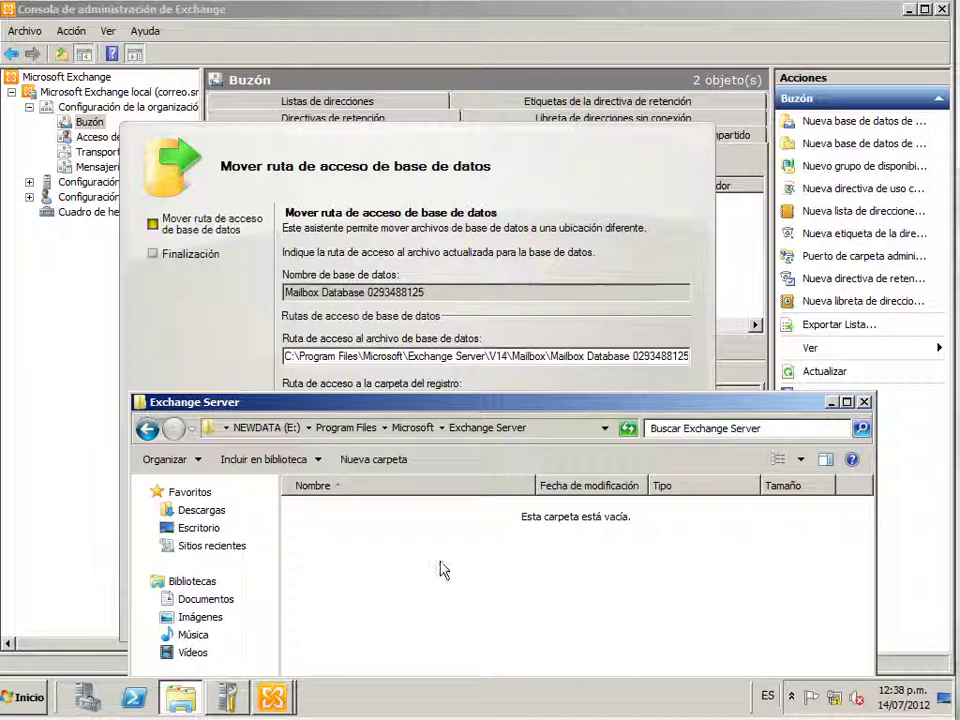
Create a V14 folder under Exchange Server and a Mailbox folder inside V14
right_click(414, 559)
mouse_move(489, 516)
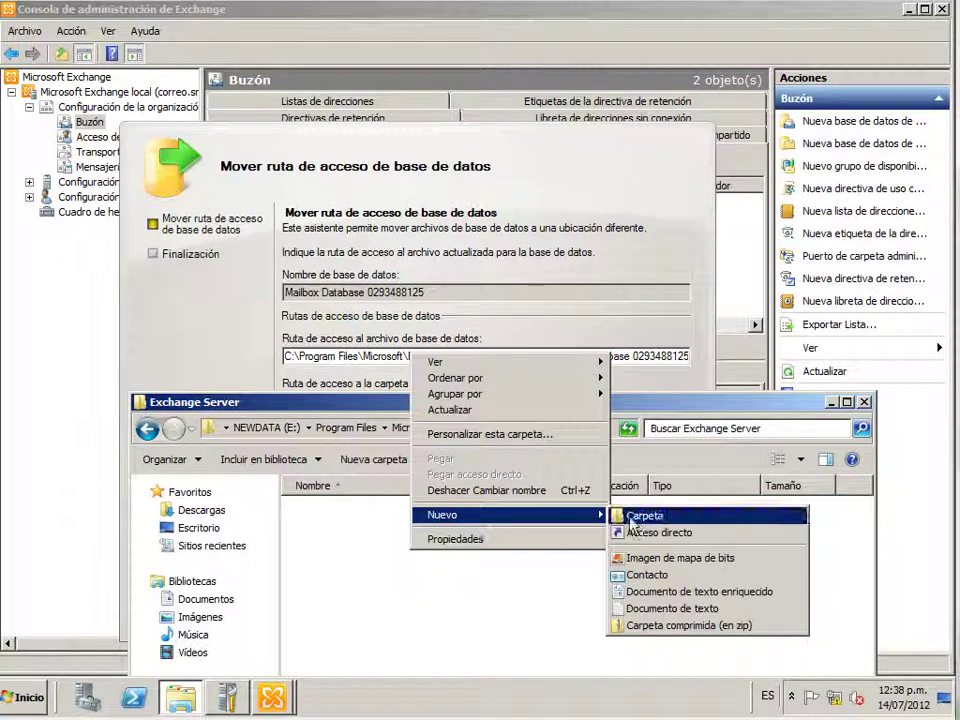
left_click(643, 516)
type("V14")
key("Return")
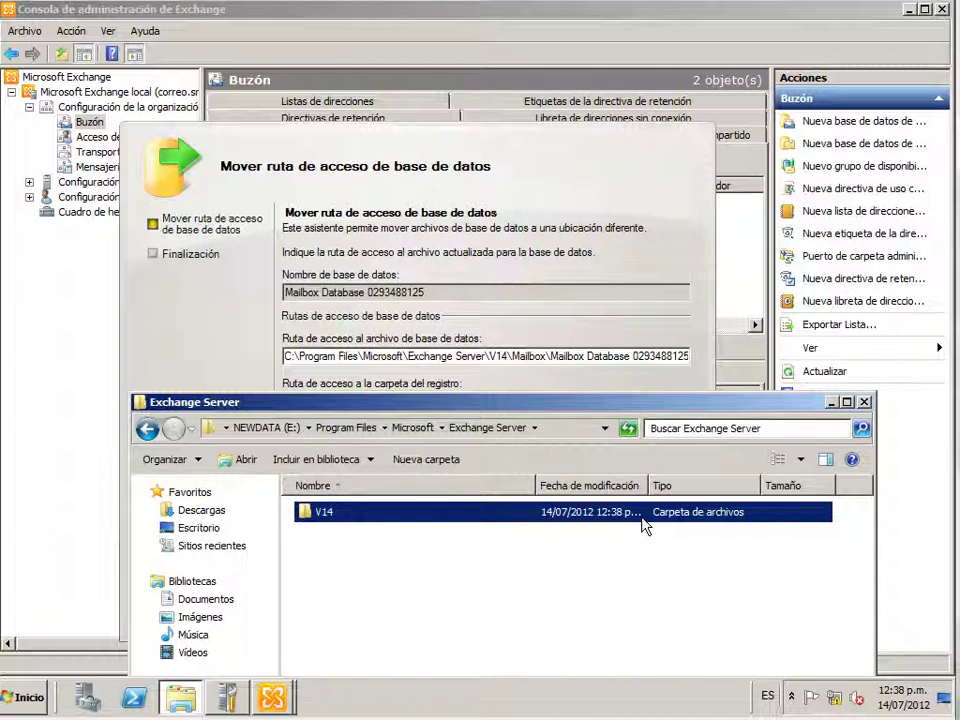
double_click(643, 518)
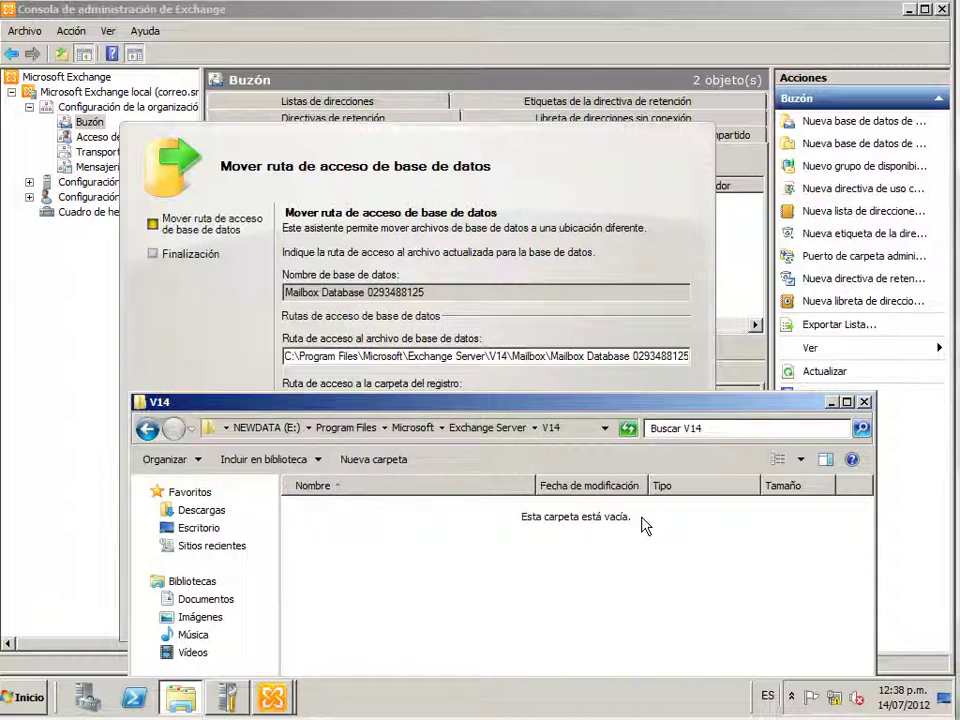
right_click(645, 526)
mouse_move(729, 484)
left_click(458, 481)
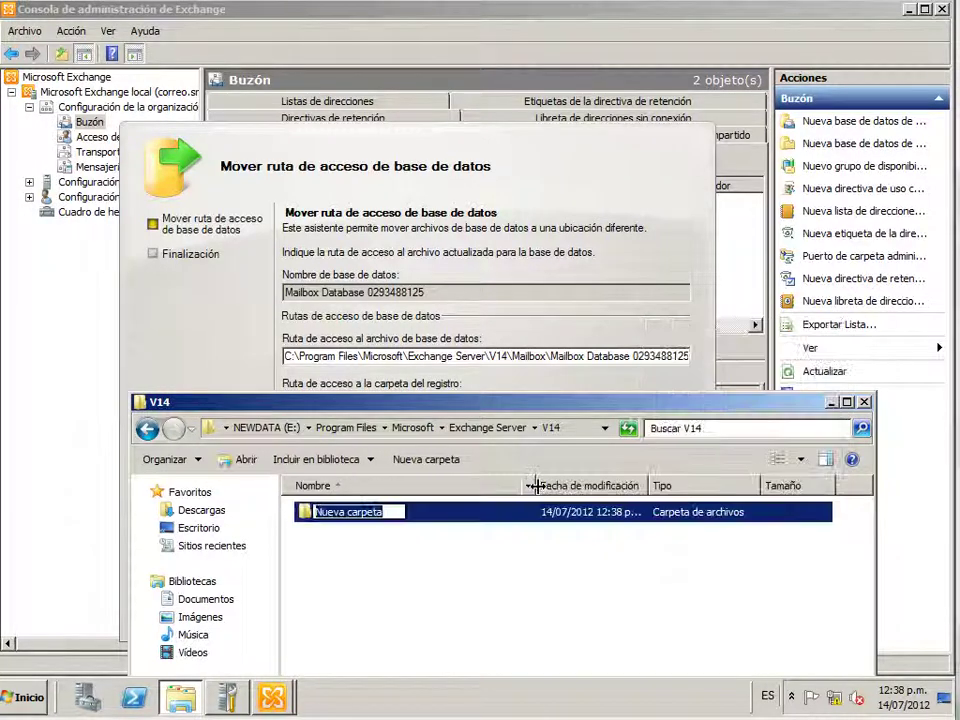
type("Mailbox")
key("Return")
key("Return")
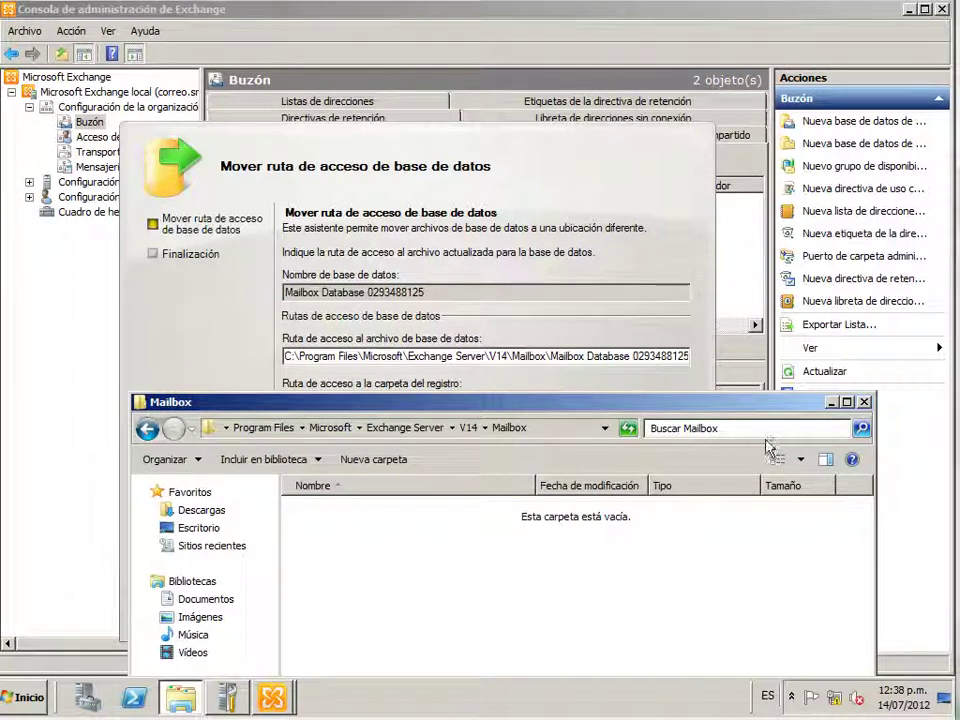
Close the Mailbox folder window, cancel the premature move, and check the drives in Computer
left_click(864, 403)
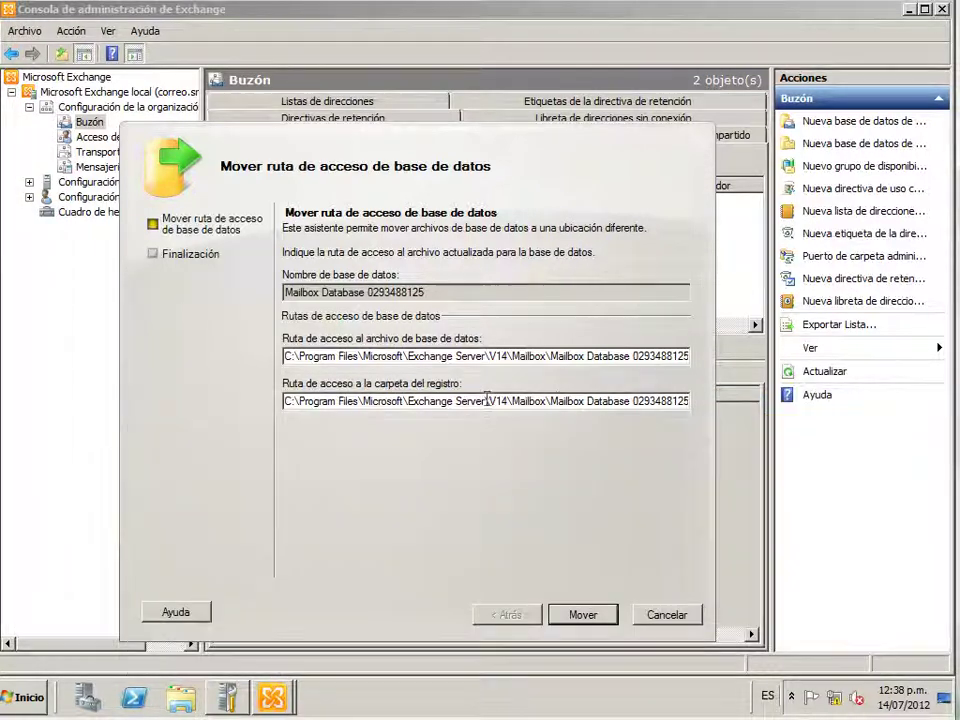
left_click(590, 615)
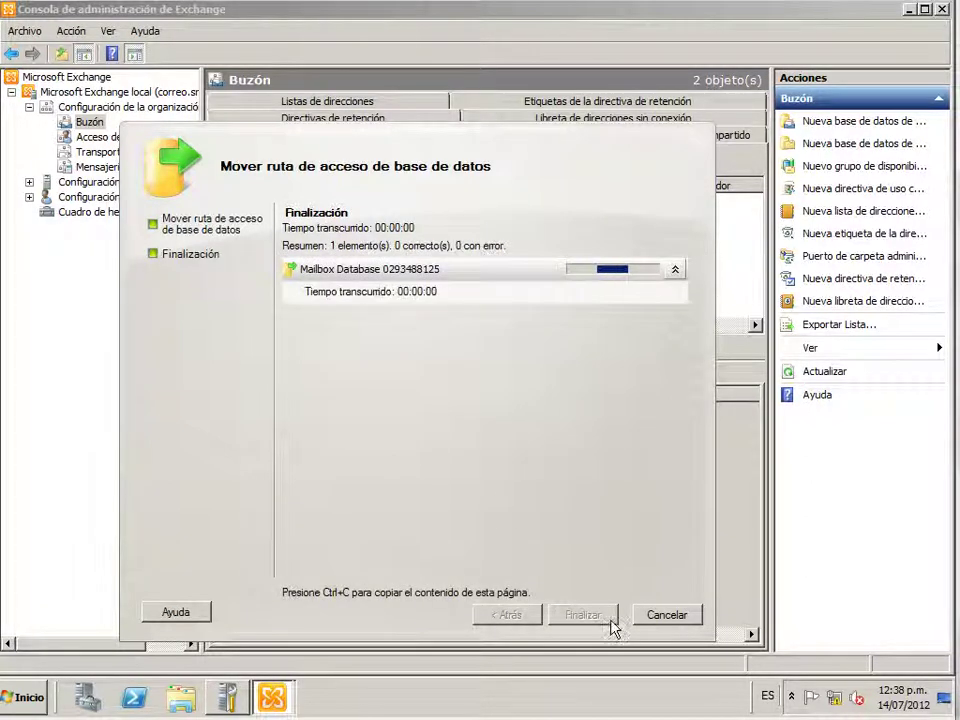
left_click(651, 616)
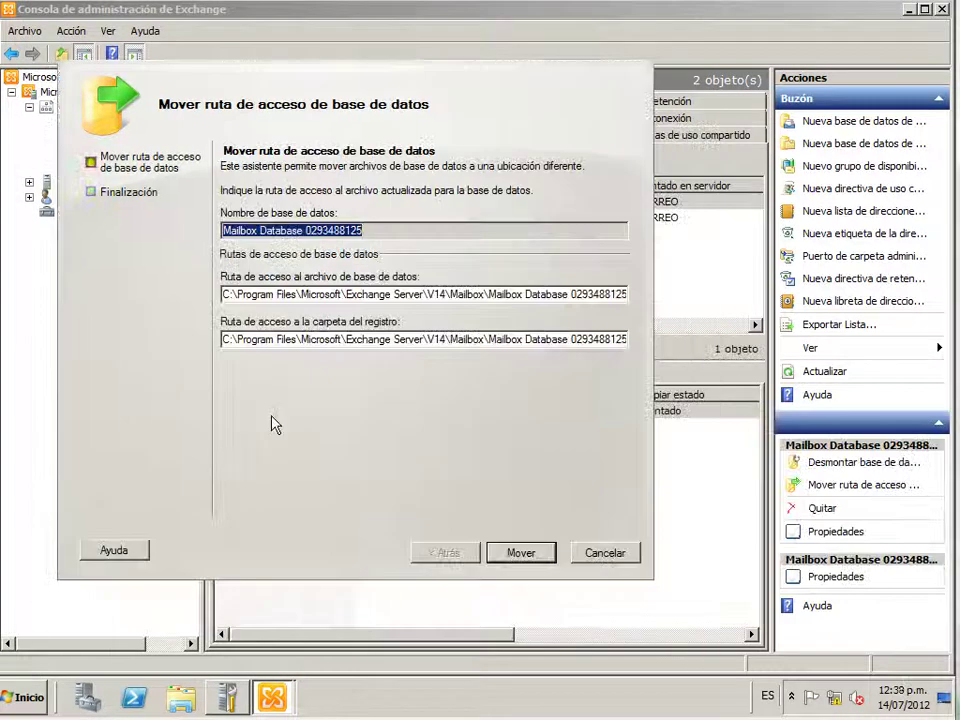
left_click(229, 294)
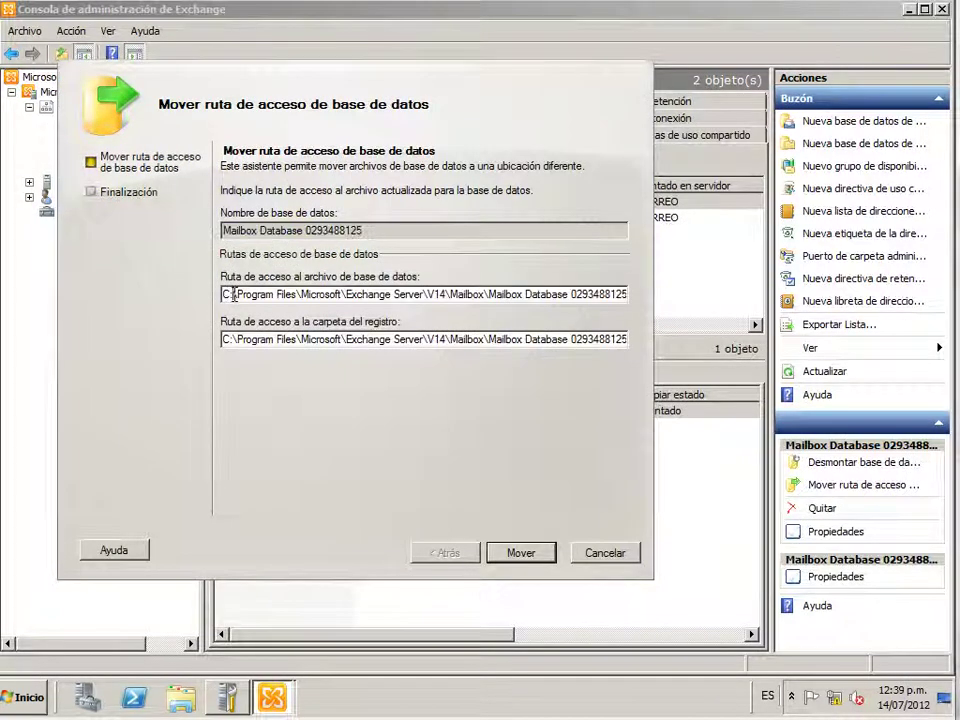
left_click(22, 697)
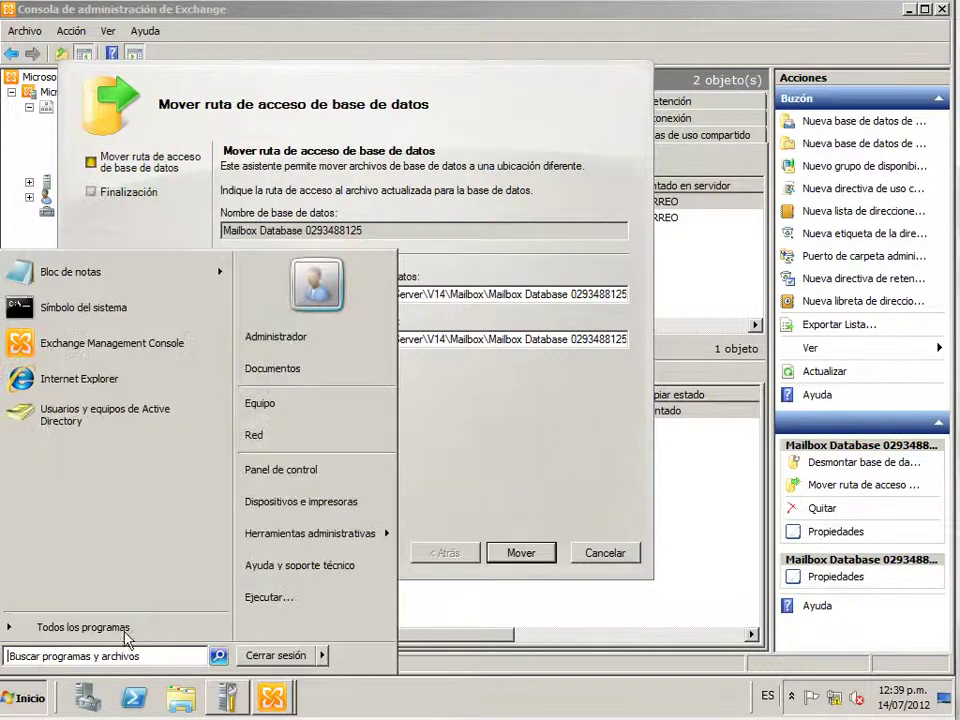
left_click(258, 405)
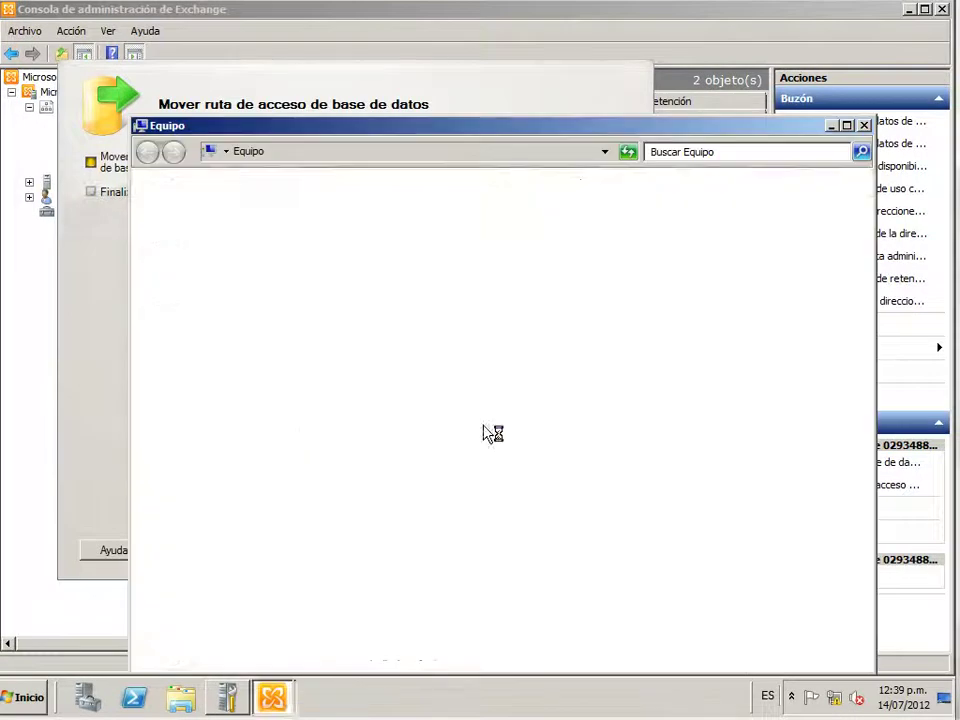
left_click(864, 125)
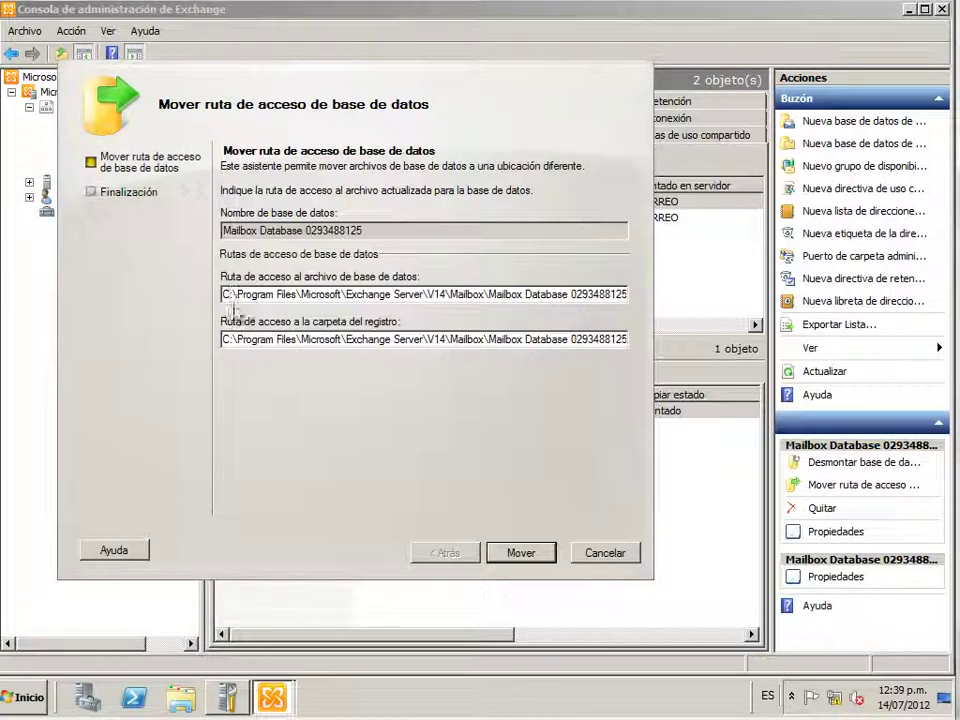
Change the database path's drive letter from C to E and remove C from the log path
left_click(233, 296)
key("BackSpace")
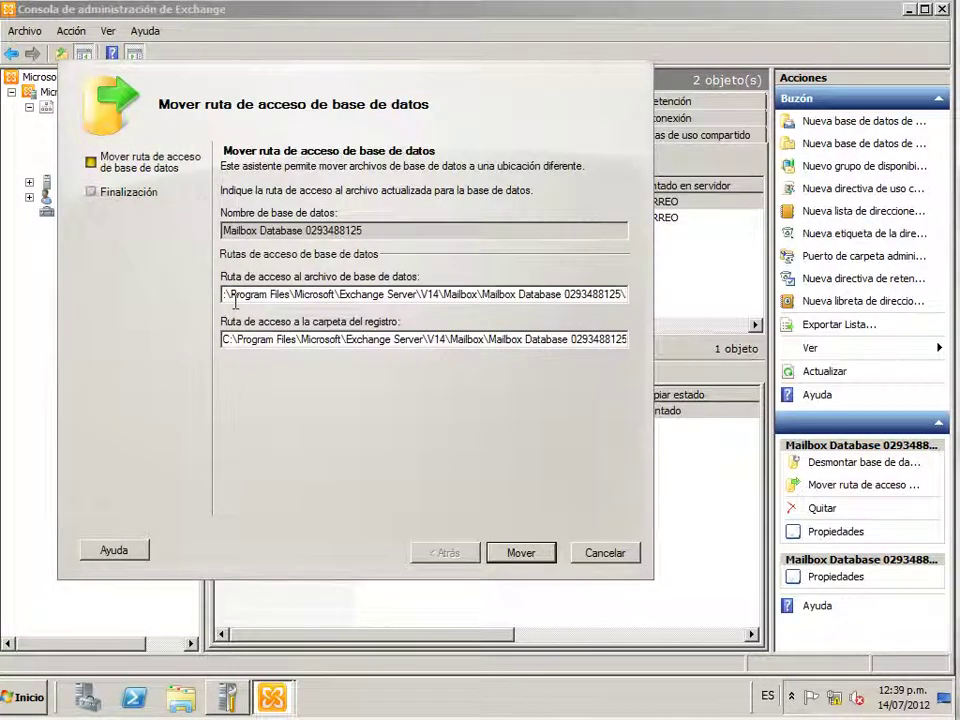
type("E")
left_click(235, 339)
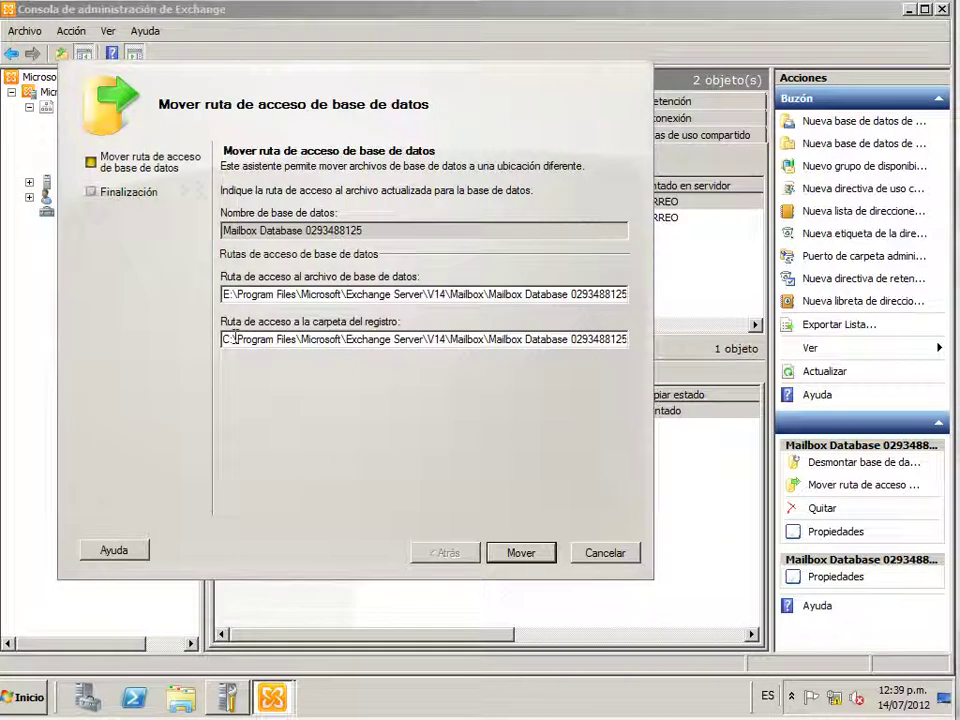
key("BackSpace")
Set the log path drive to E, run the move with the dismount allowed, and close the finished wizard
type("E")
left_click(520, 555)
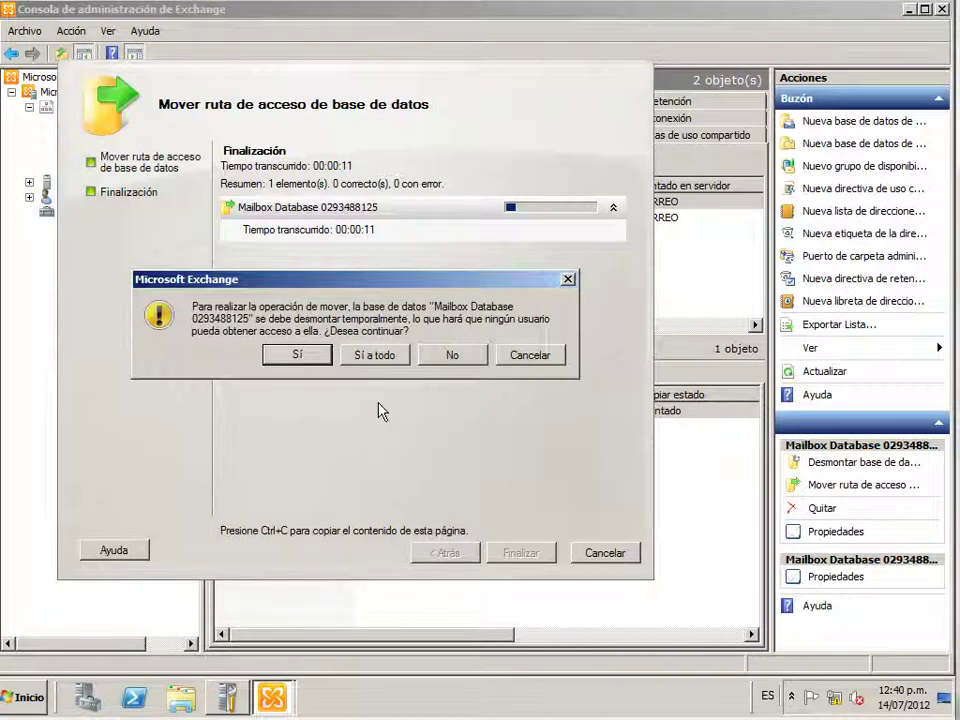
left_click(377, 358)
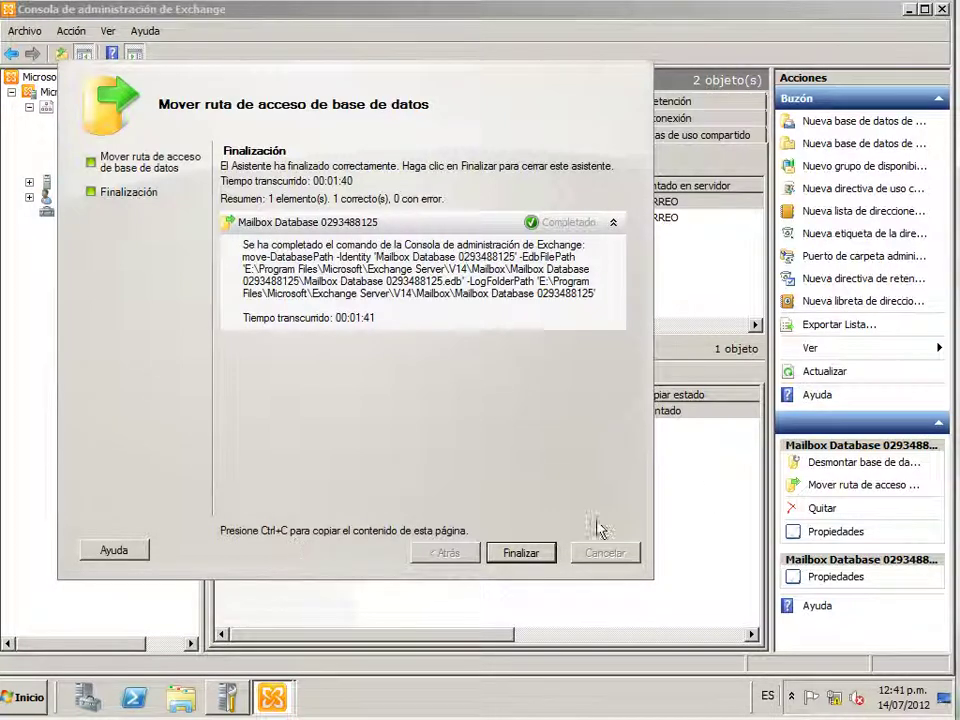
left_click(532, 556)
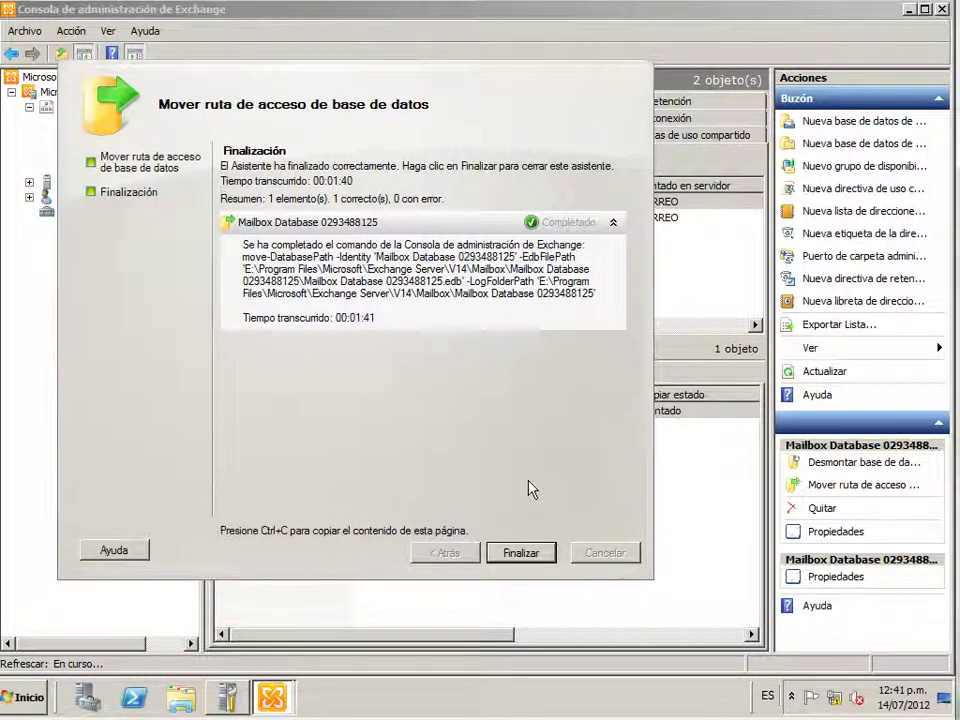
left_click(521, 557)
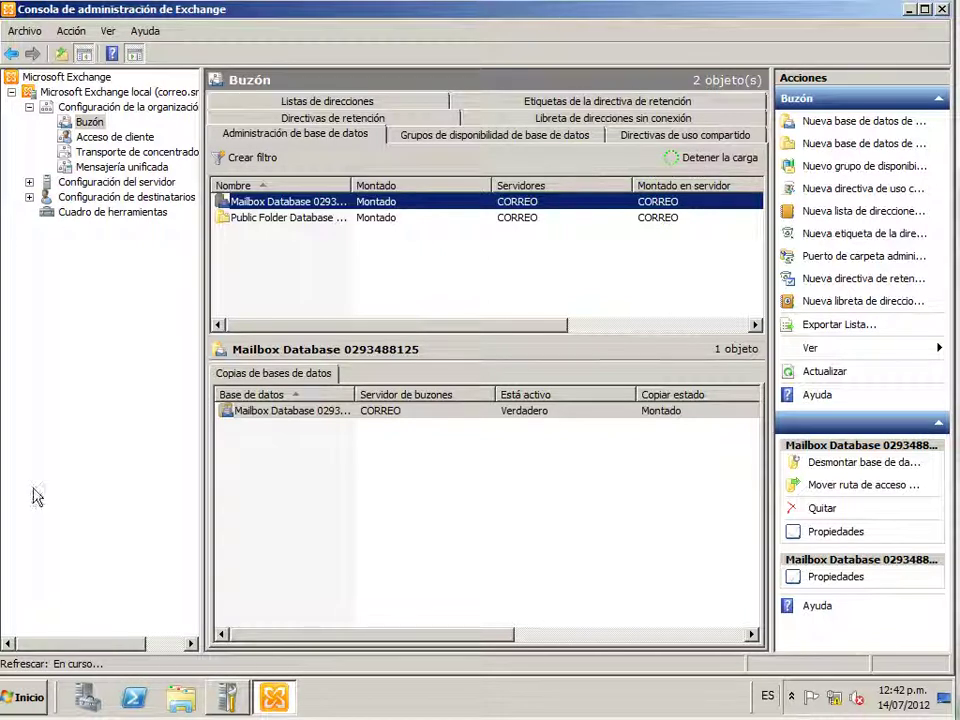
Bring up the Start menu to reach Computer
left_click(39, 706)
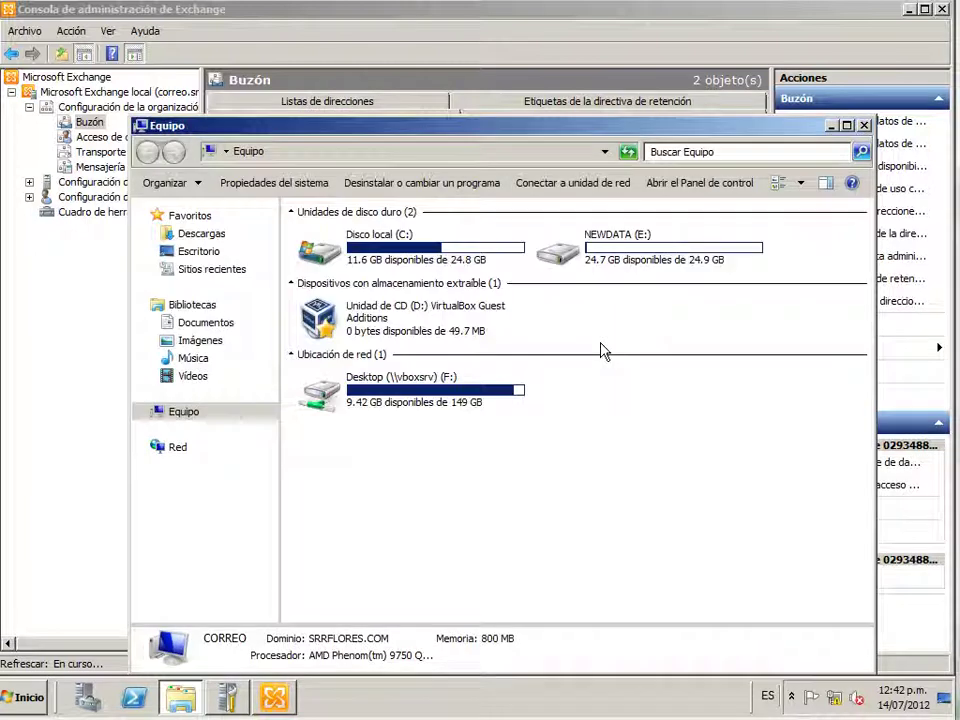
double_click(645, 262)
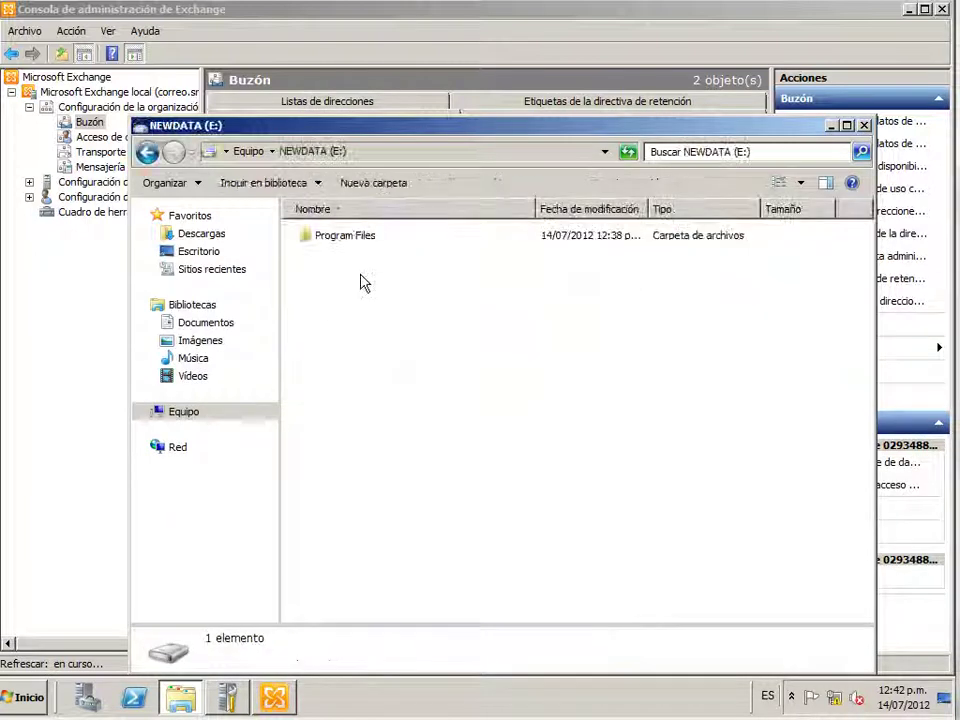
left_click(362, 240)
double_click(362, 250)
left_click(362, 250)
double_click(362, 250)
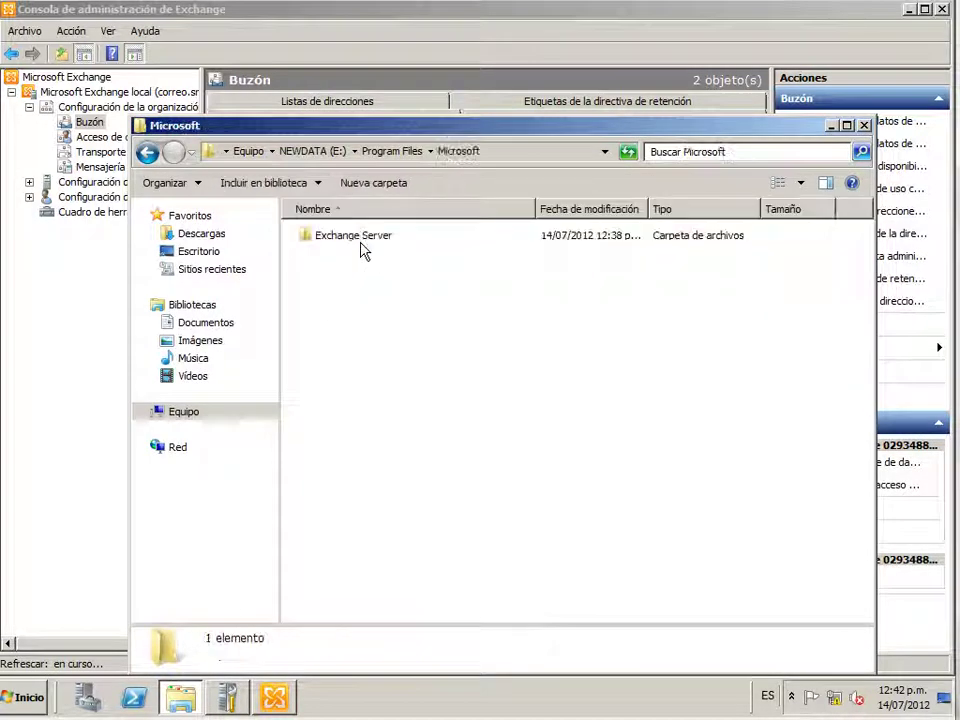
double_click(362, 250)
double_click(362, 250)
double_click(362, 250)
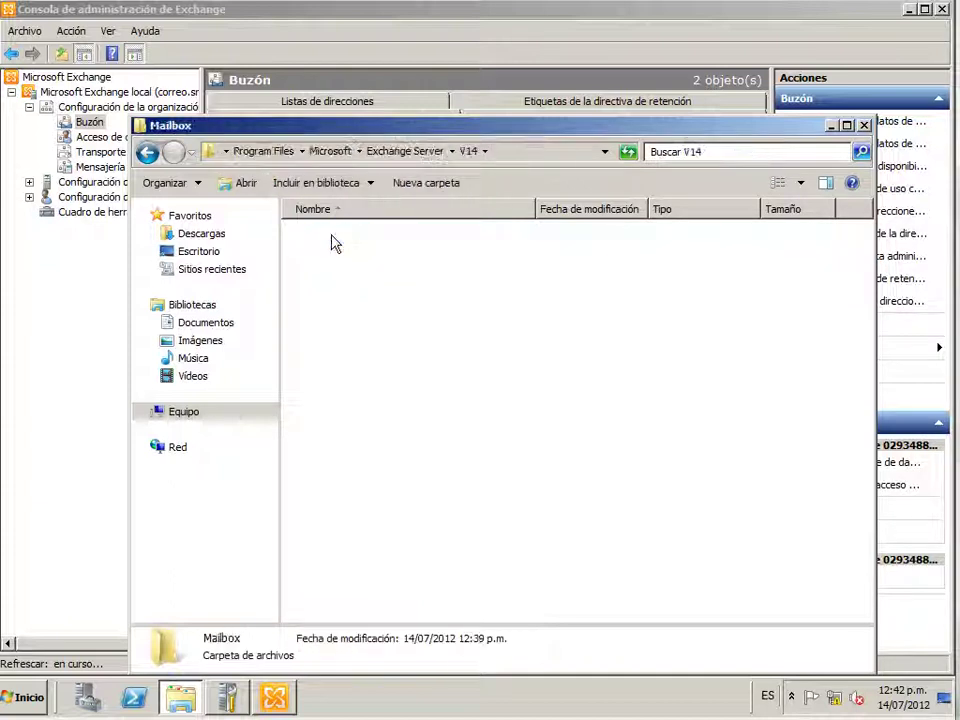
double_click(362, 240)
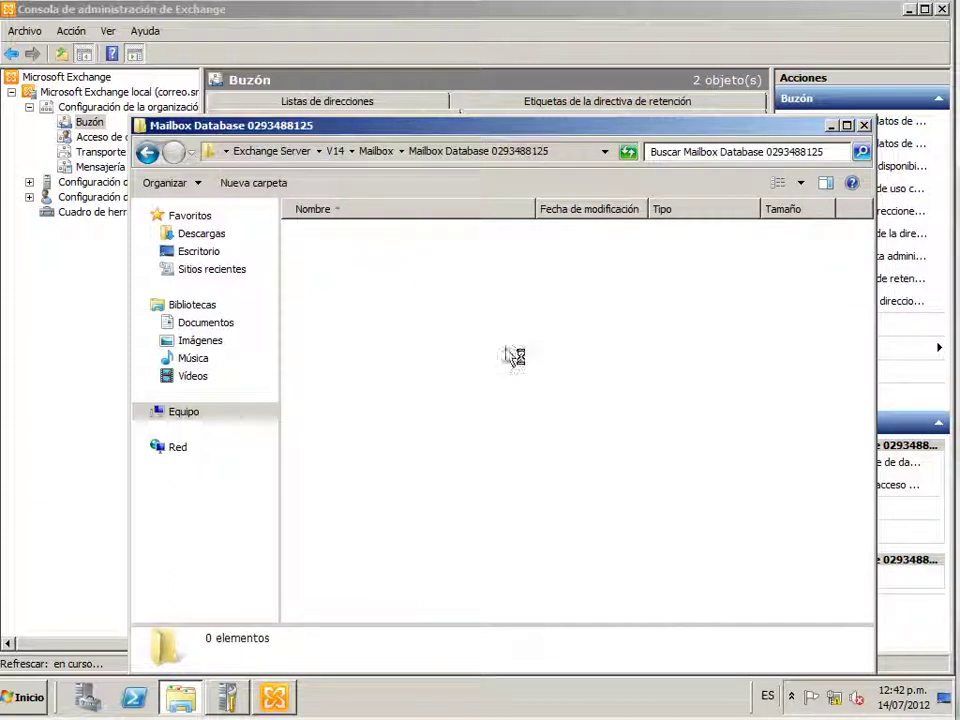
left_click(860, 130)
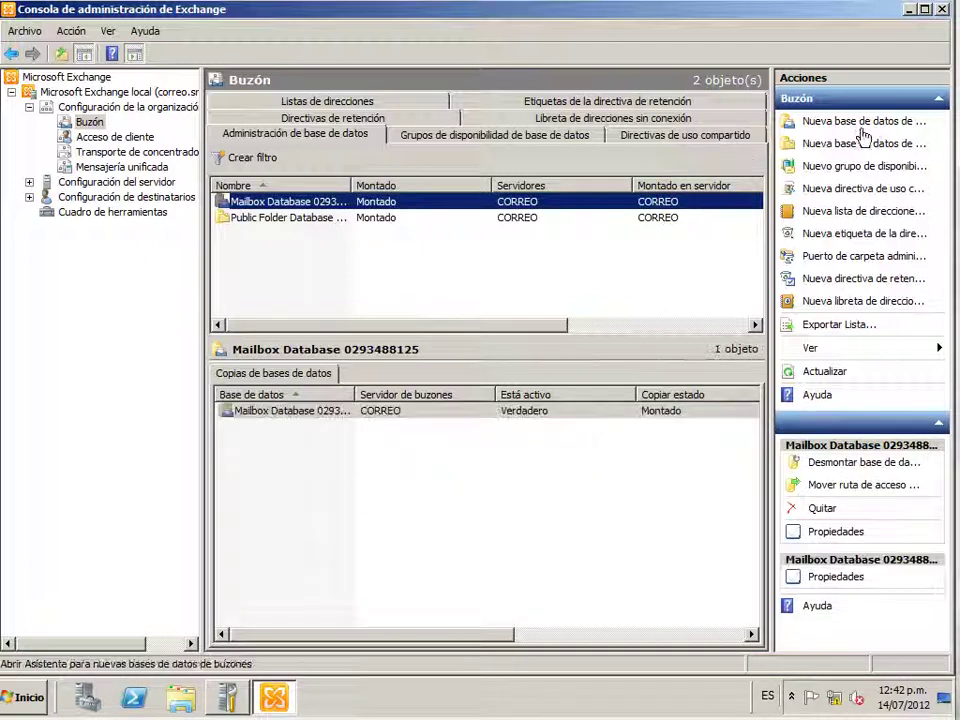
left_click(910, 9)
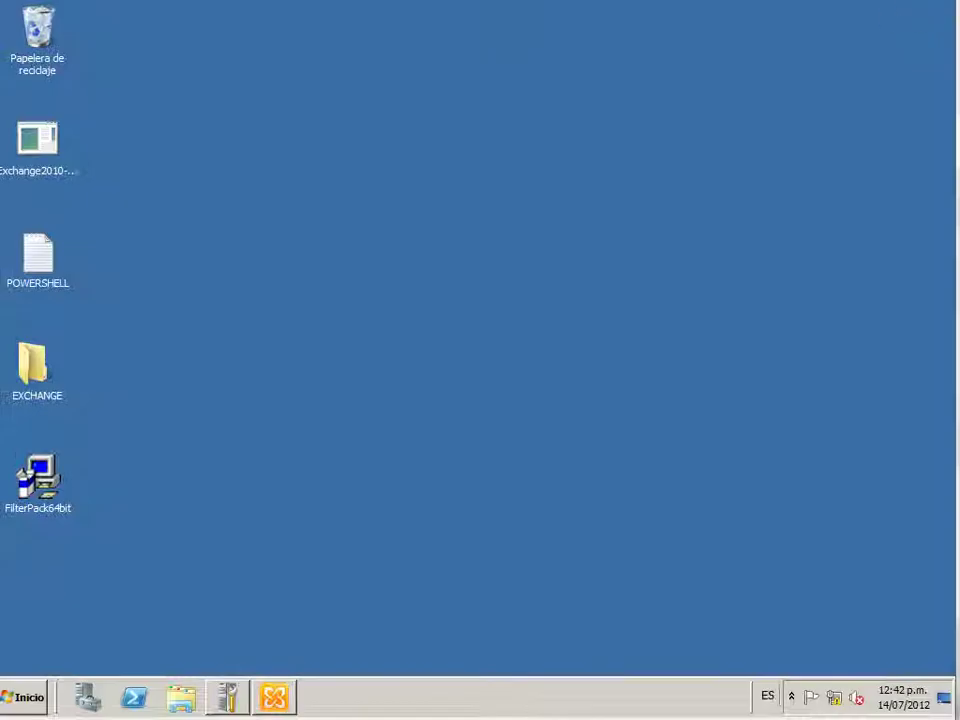